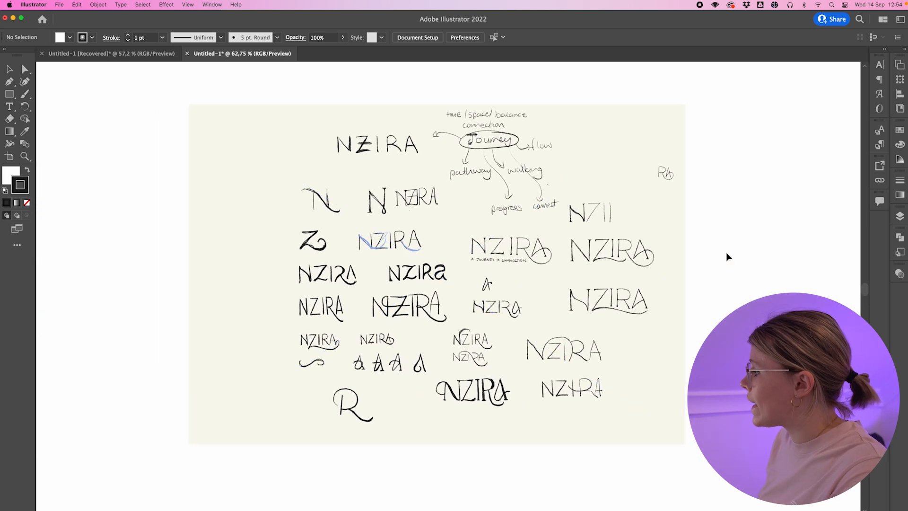
- Move the NZIRA text closer to the sketch page and enlarge it to about 161 pt
scroll(729, 257, "right", 4)
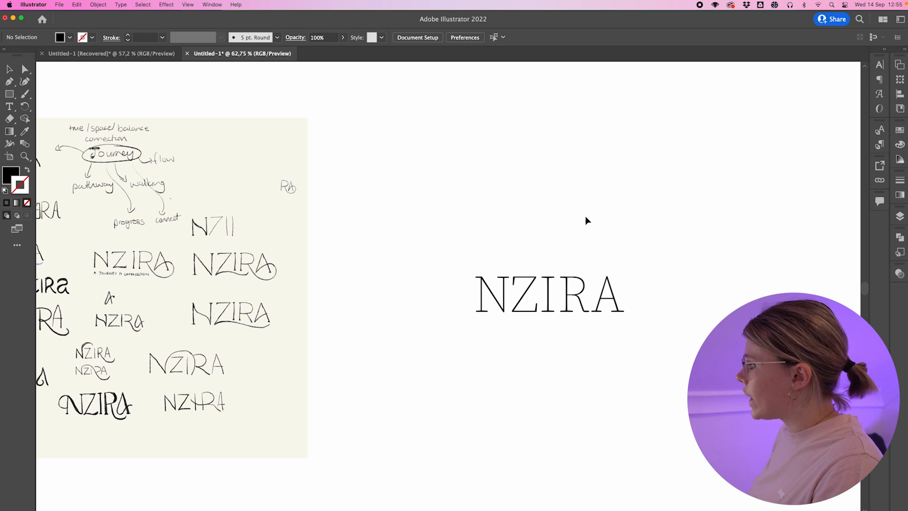
scroll(586, 220, "down", 1)
left_click_drag(562, 290, 518, 241)
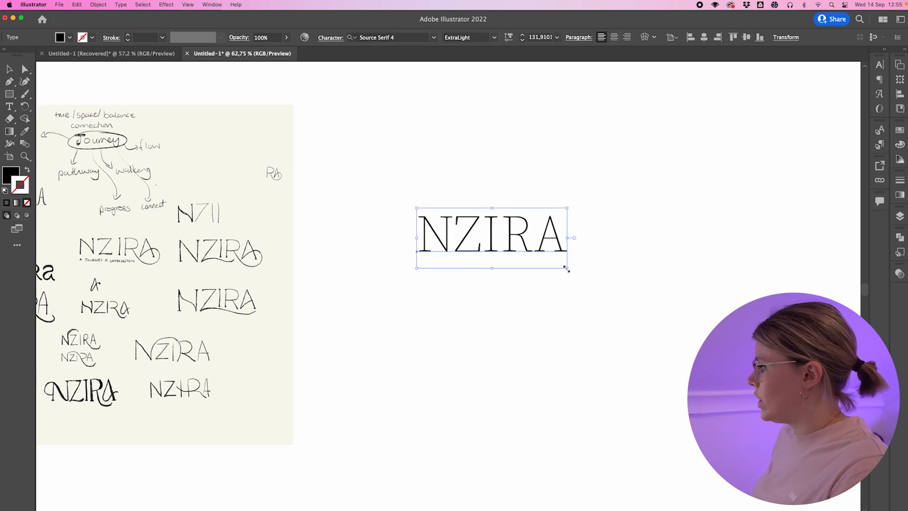
left_click_drag(567, 268, 602, 279)
left_click(470, 391)
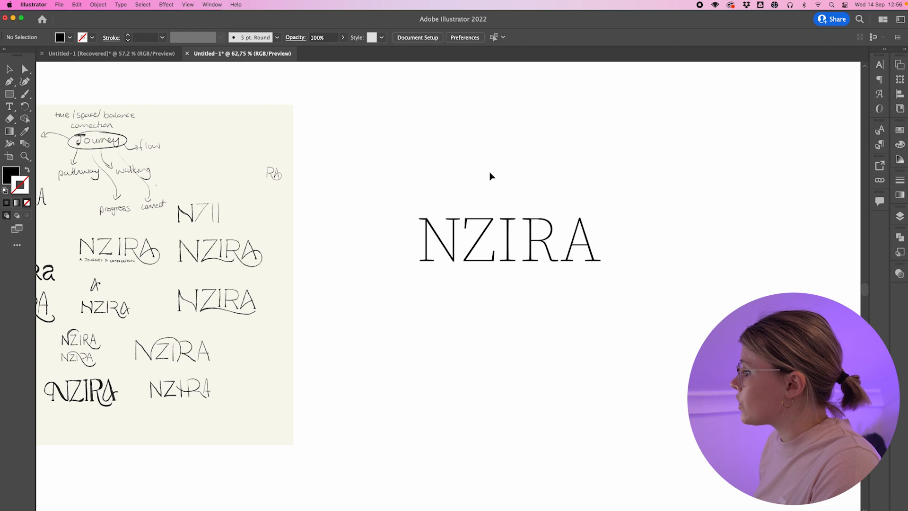
- Duplicate the NZIRA text directly below the original and adjust the vertical gap between the two copies
left_click(480, 259)
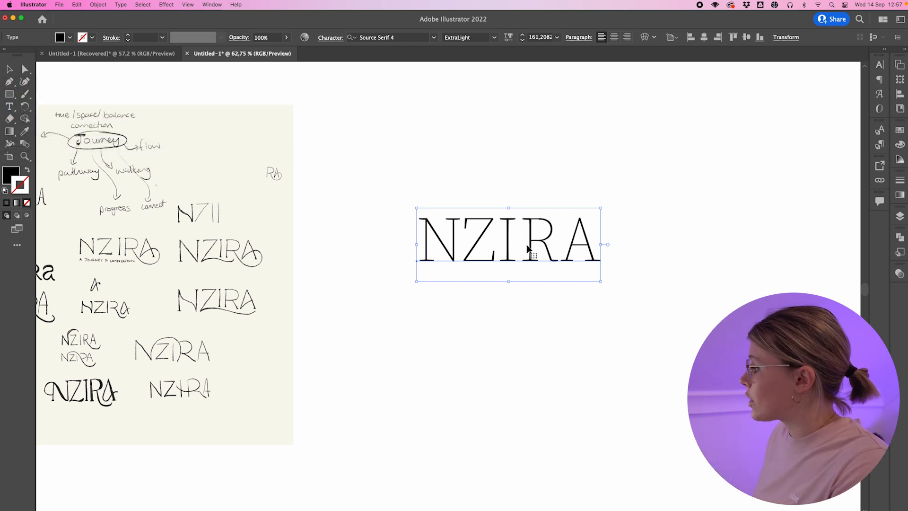
left_click_drag(529, 245, 530, 343, "alt")
left_click_drag(520, 231, 520, 192)
left_click_drag(527, 361, 528, 335)
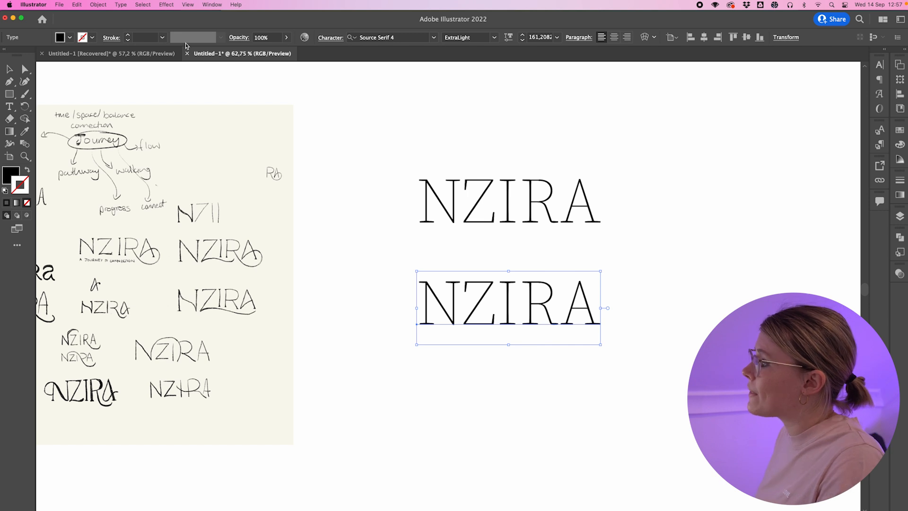
- Convert the lower NZIRA copy to outlines
left_click(113, 5)
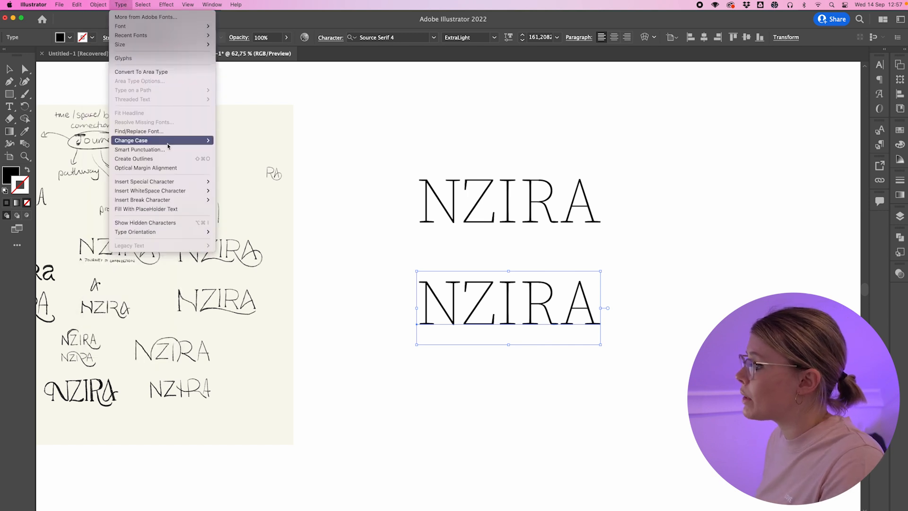
left_click(161, 159)
left_click(651, 300)
left_click(578, 307)
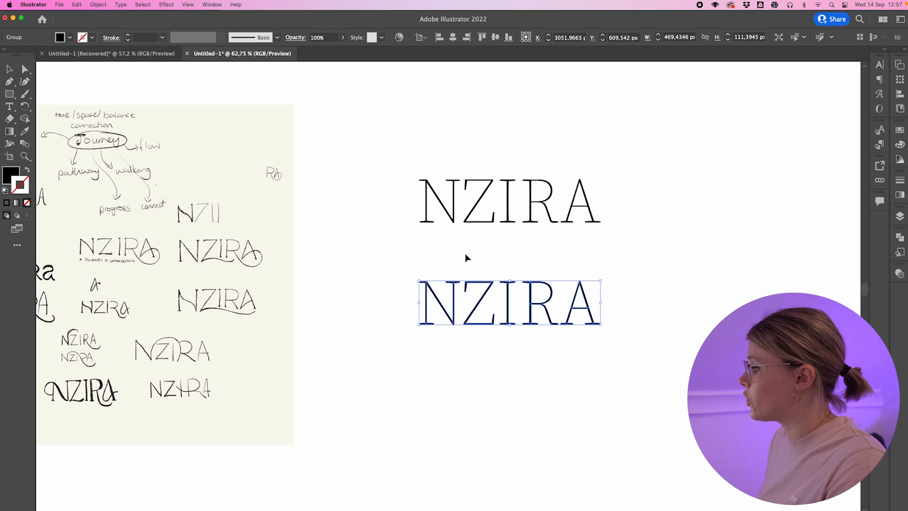
left_click(492, 265)
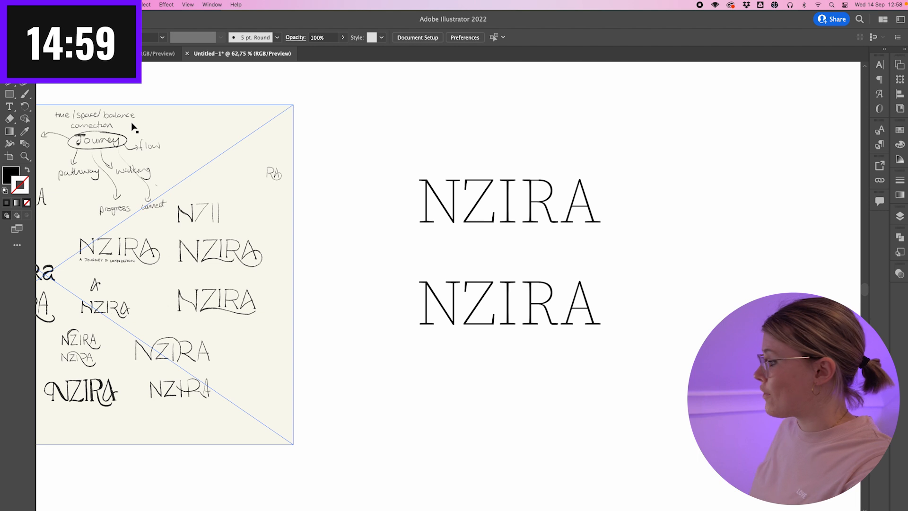
- Shrink the live-text NZIRA original to about 54.6 pt and place it beside the upper right corner of the sketch page
left_click(183, 66)
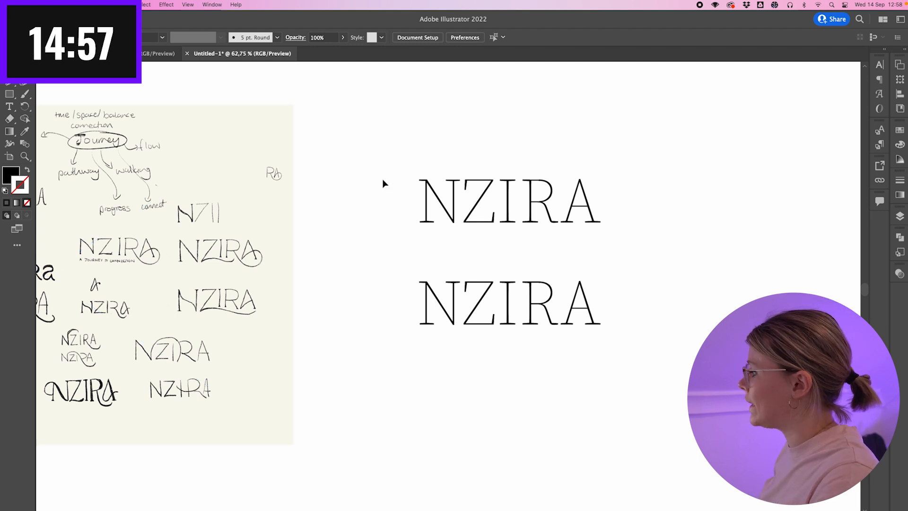
left_click_drag(397, 255, 365, 215)
left_click_drag(545, 168, 466, 114)
left_click_drag(493, 75, 408, 124)
left_click_drag(345, 137, 328, 95)
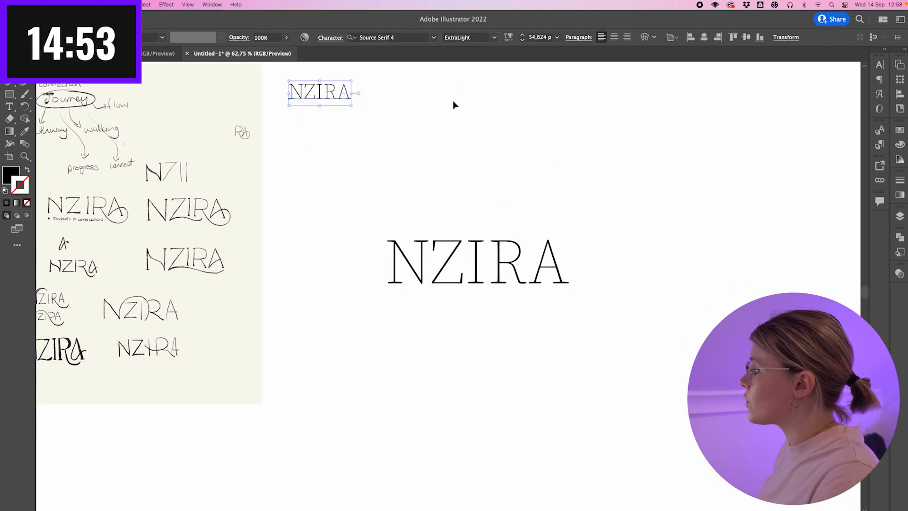
left_click(461, 105)
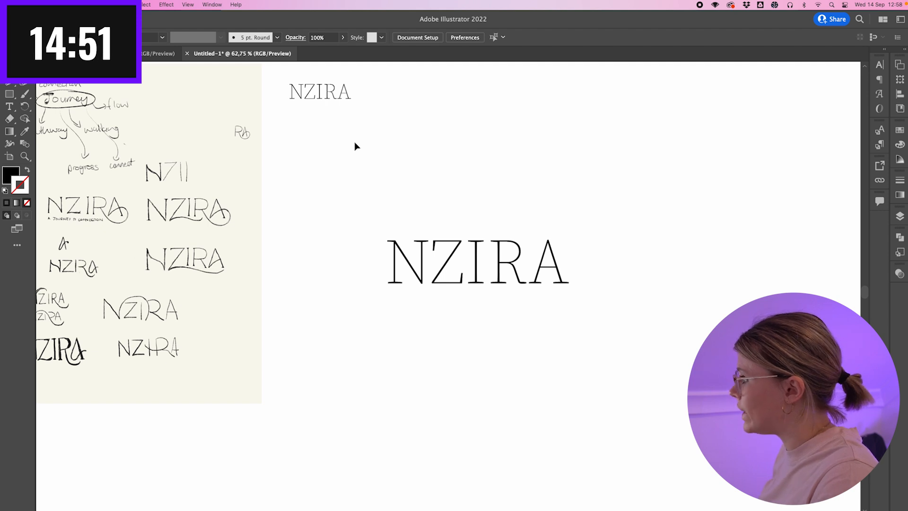
- Inspect the outlined NZIRA wordmark's letter shapes up close and compare them with the nearby sketches
scroll(355, 145, "down", 2)
scroll(355, 145, "right", 2)
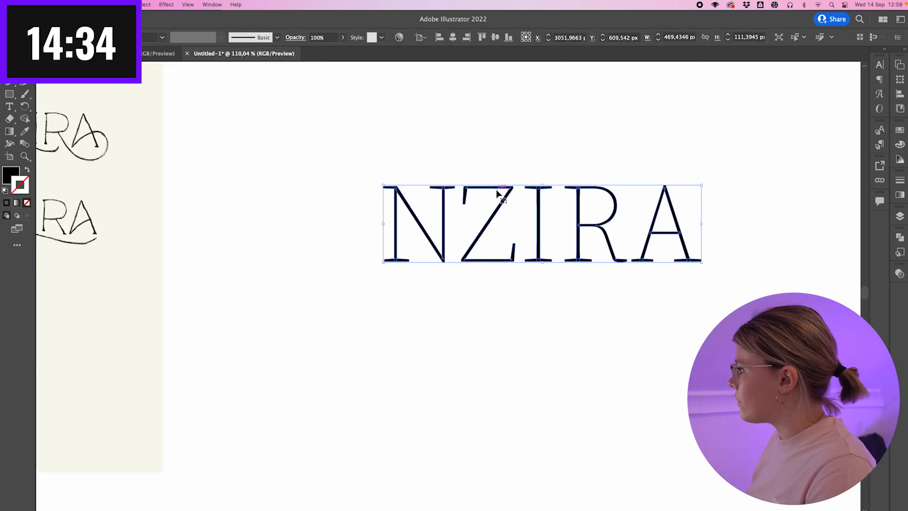
scroll(511, 227, "right", 3)
scroll(530, 257, "up", 3)
left_click(481, 381)
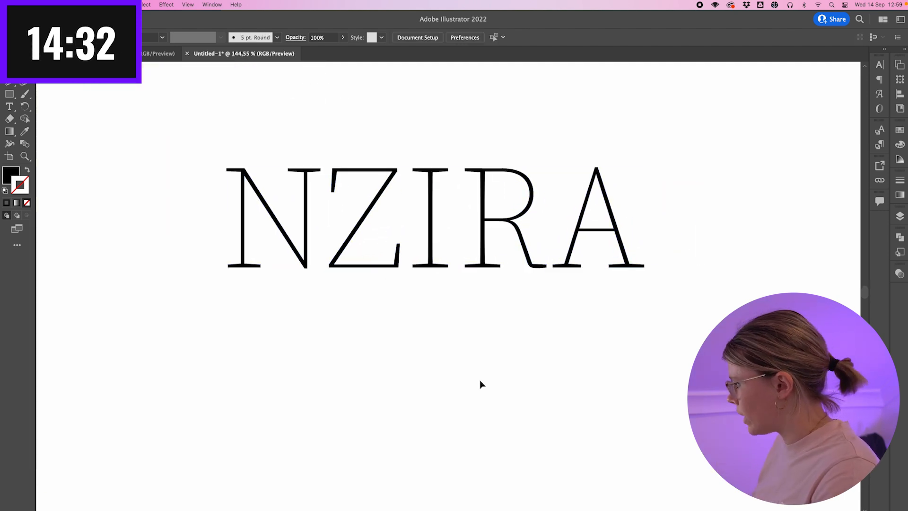
left_click(526, 220)
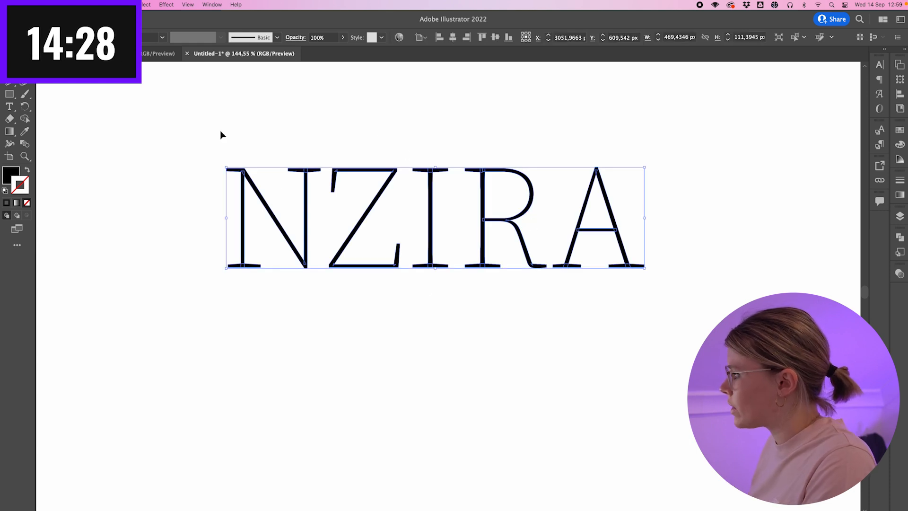
left_click(412, 140)
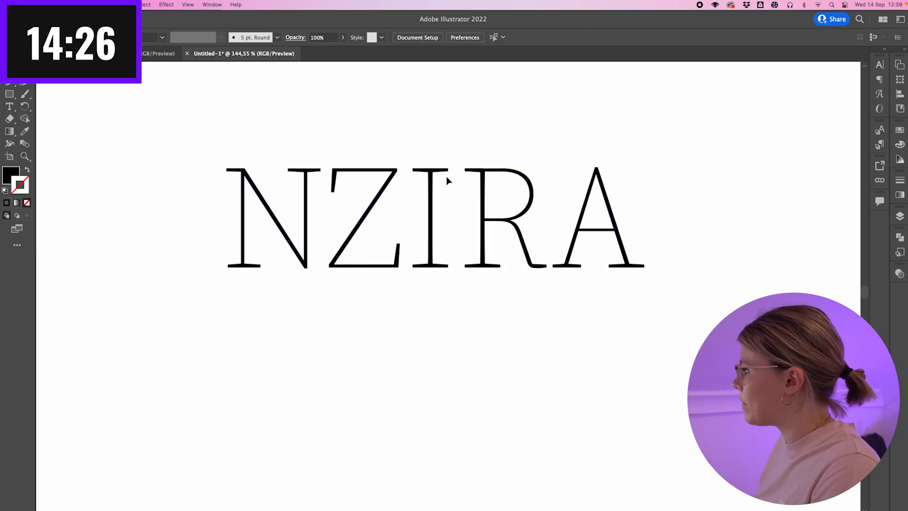
scroll(391, 156, "left", 10)
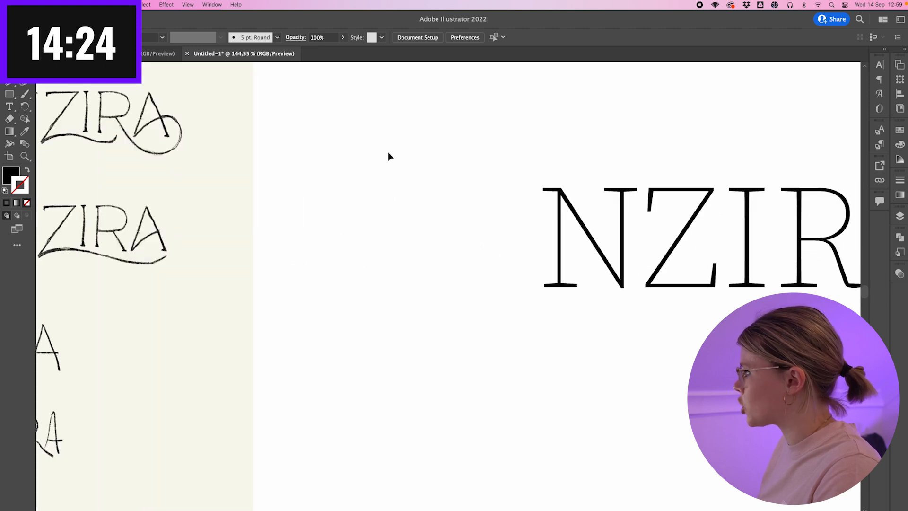
scroll(388, 152, "right", 10)
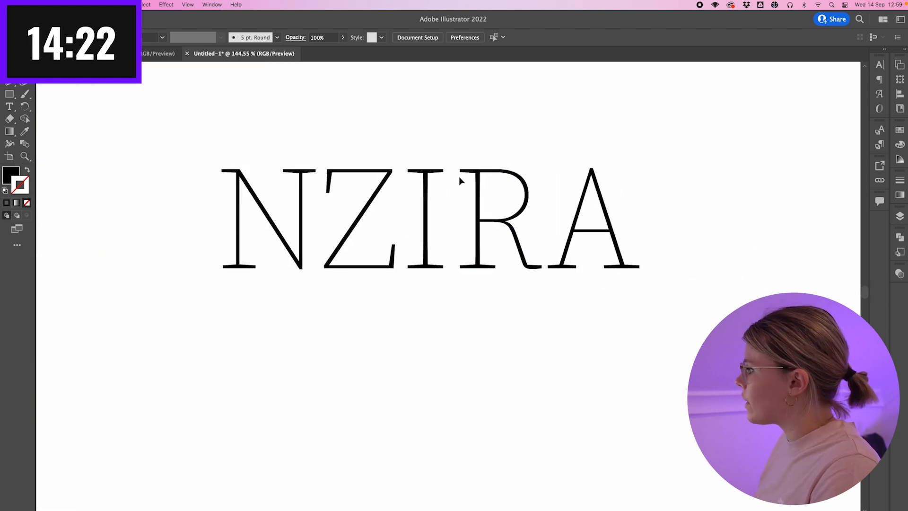
- Unite the overlapping shapes of the outlined NZIRA wordmark with the Pathfinder
left_click(461, 177)
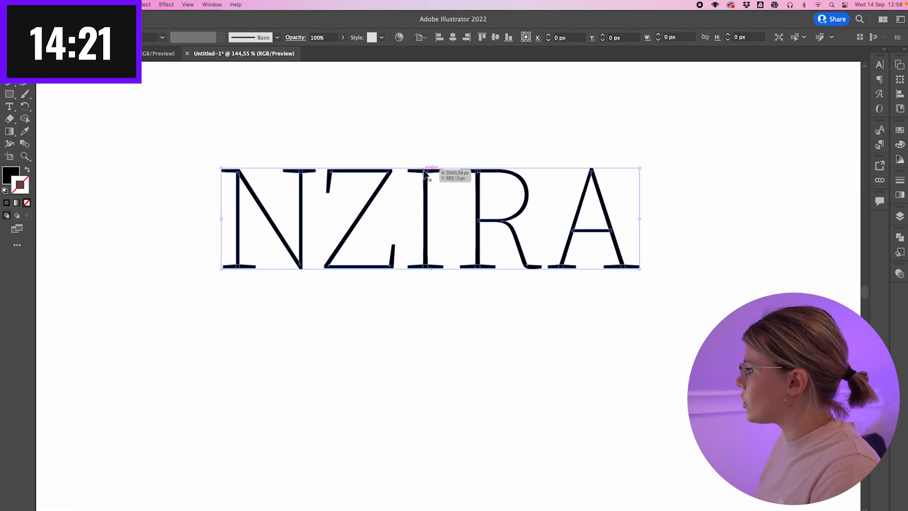
left_click(900, 238)
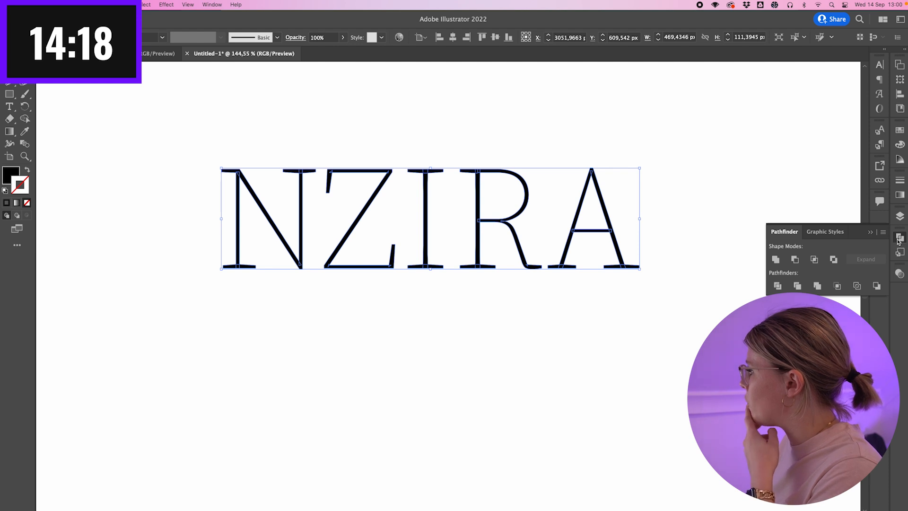
left_click(781, 260)
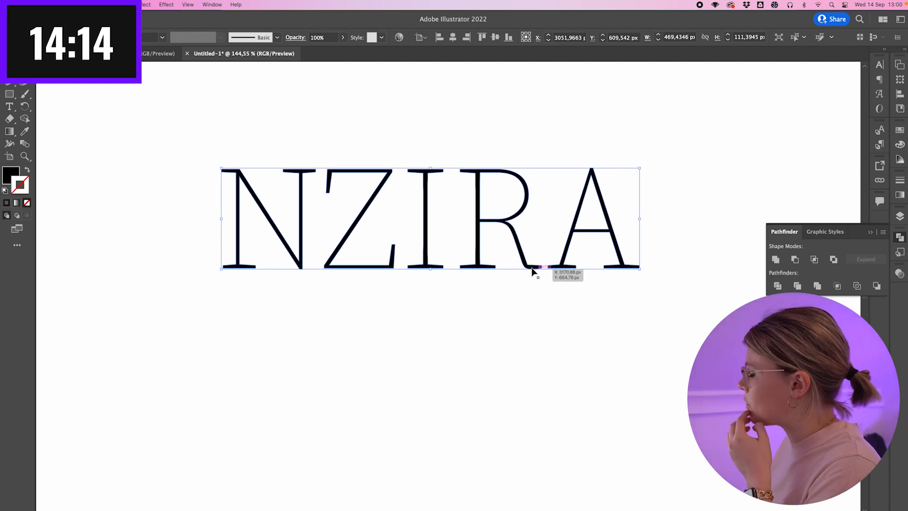
left_click(689, 169)
left_click(900, 237)
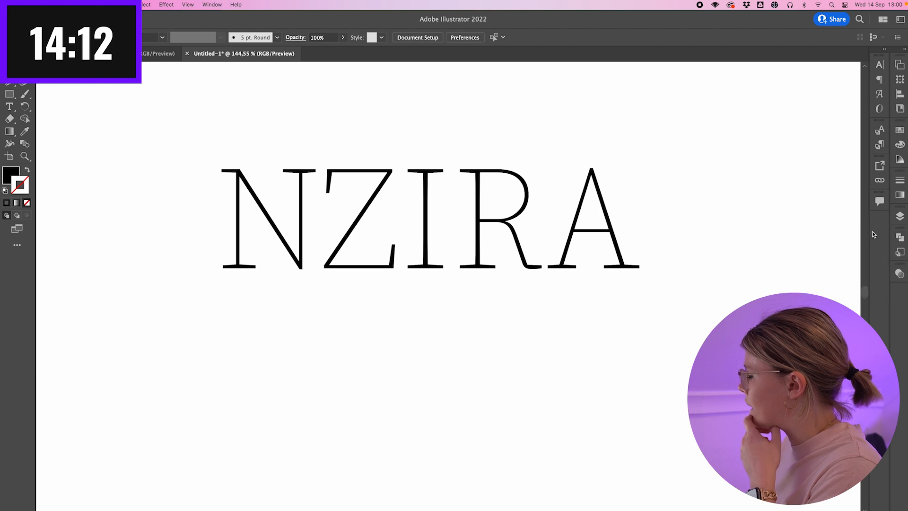
- Review the hand-drawn NZIRA sketches across the page and compare their swashes and letter connections with the outlined wordmark
scroll(367, 229, "left", 10)
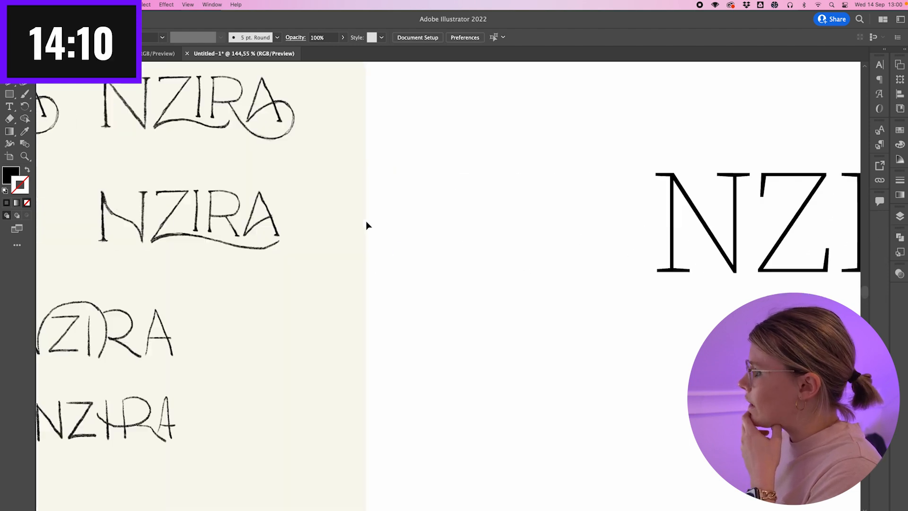
scroll(342, 203, "up", 3)
scroll(341, 204, "right", 2)
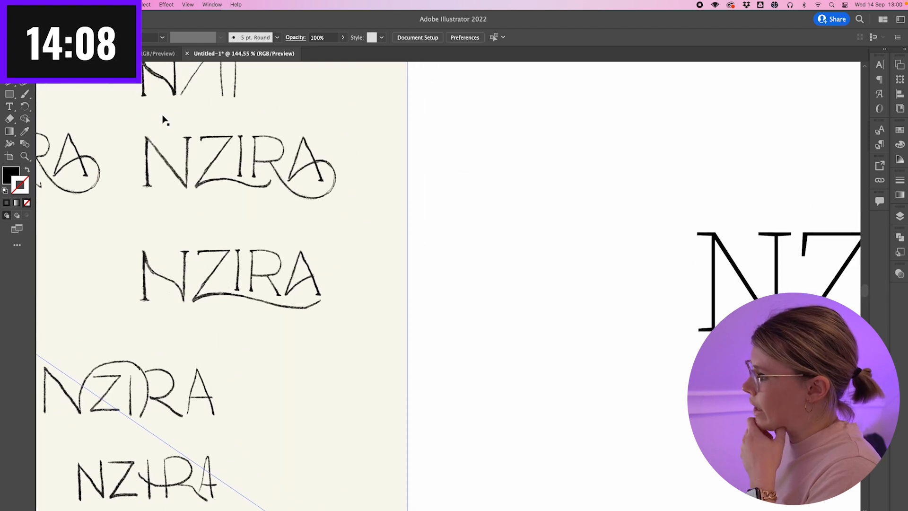
scroll(206, 133, "left", 5)
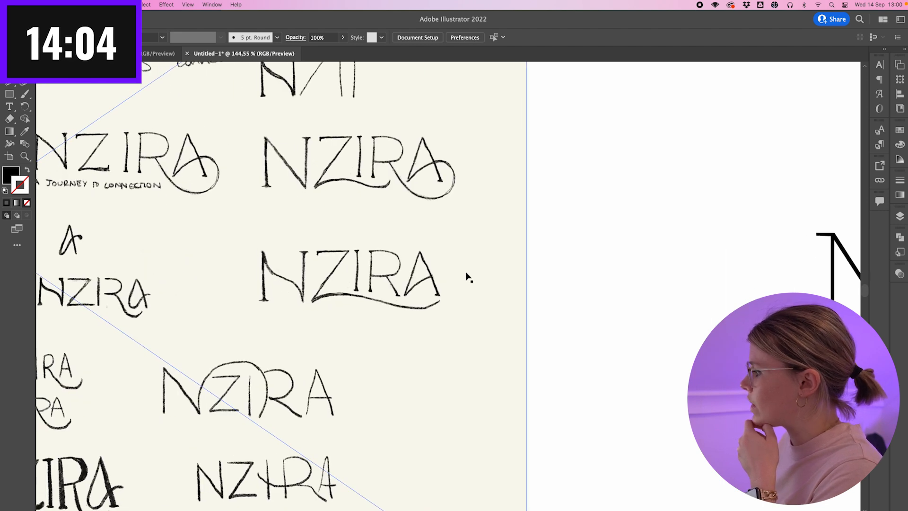
scroll(420, 204, "up", 2)
scroll(419, 204, "right", 2)
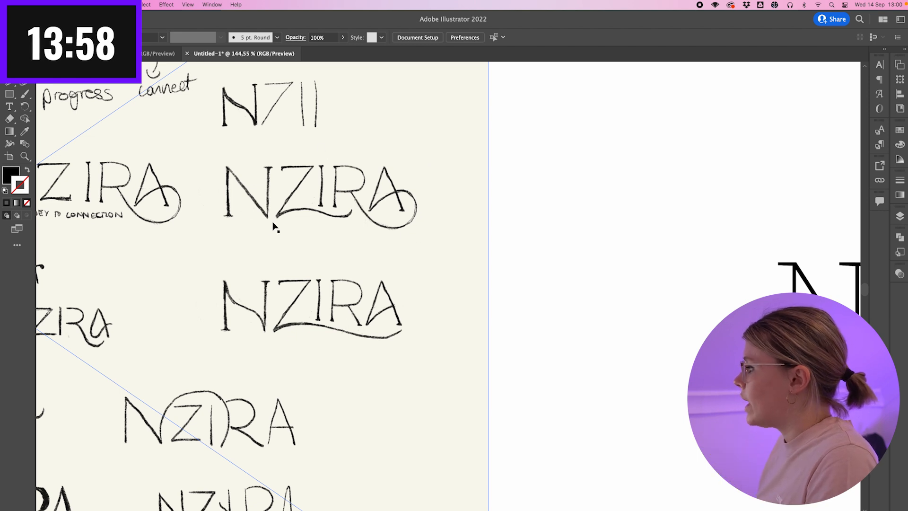
scroll(398, 258, "left", 8)
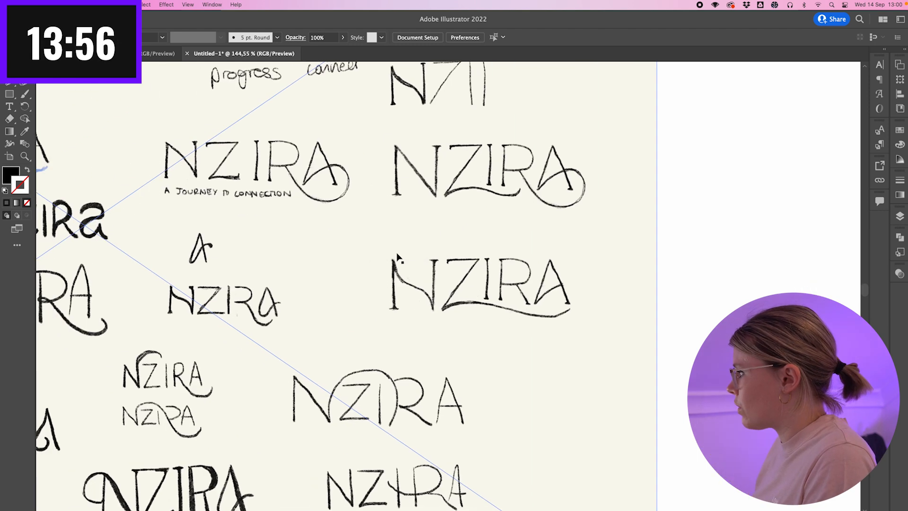
scroll(696, 206, "right", 2)
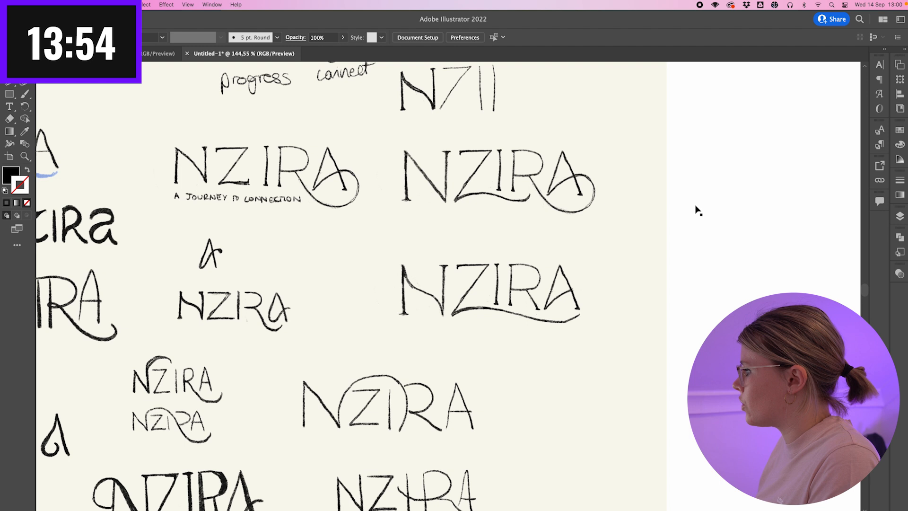
scroll(696, 208, "left", 8)
scroll(481, 266, "left", 5)
scroll(481, 267, "down", 2)
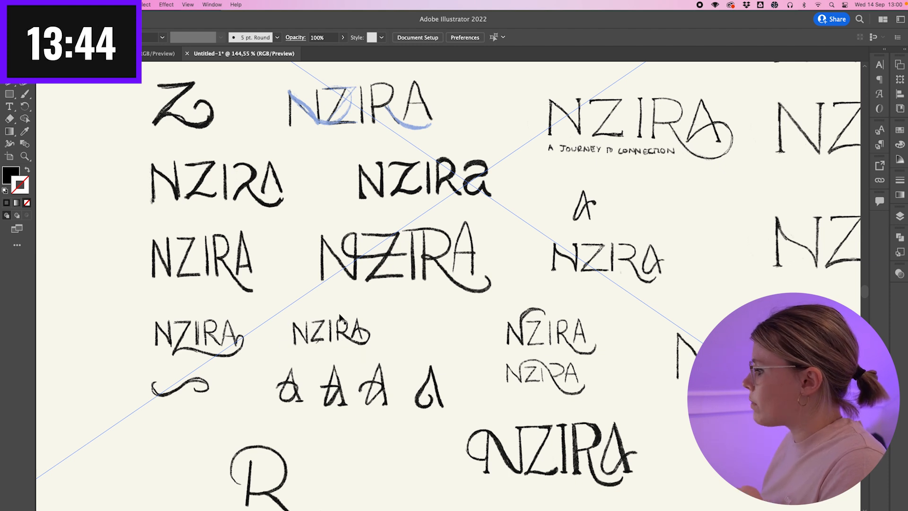
scroll(470, 376, "right", 5)
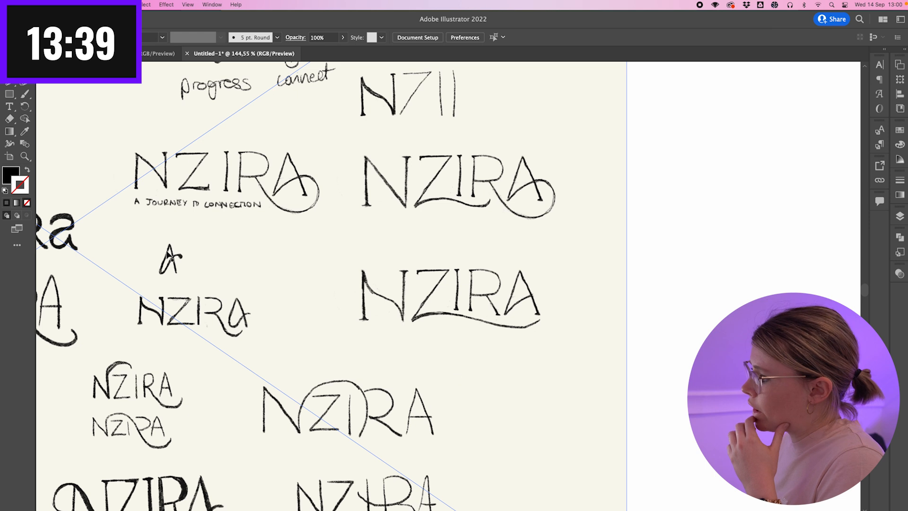
scroll(475, 306, "right", 15)
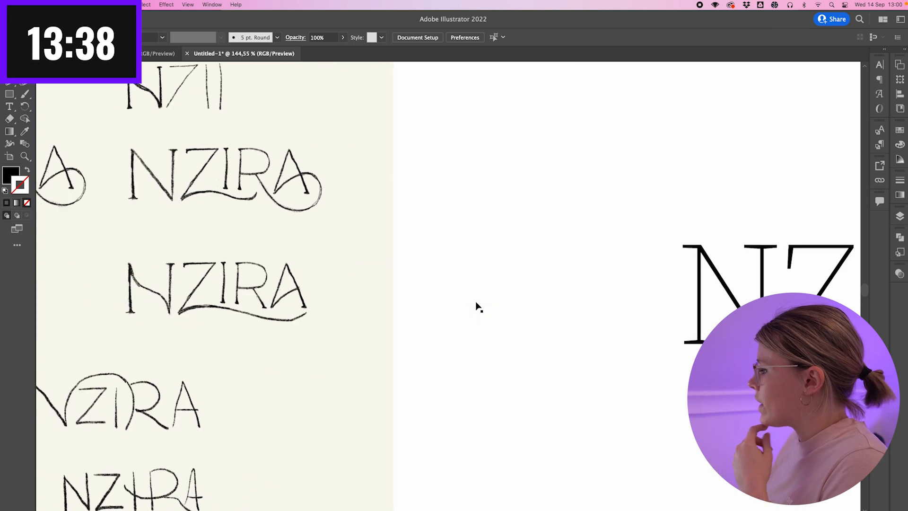
scroll(475, 305, "right", 4)
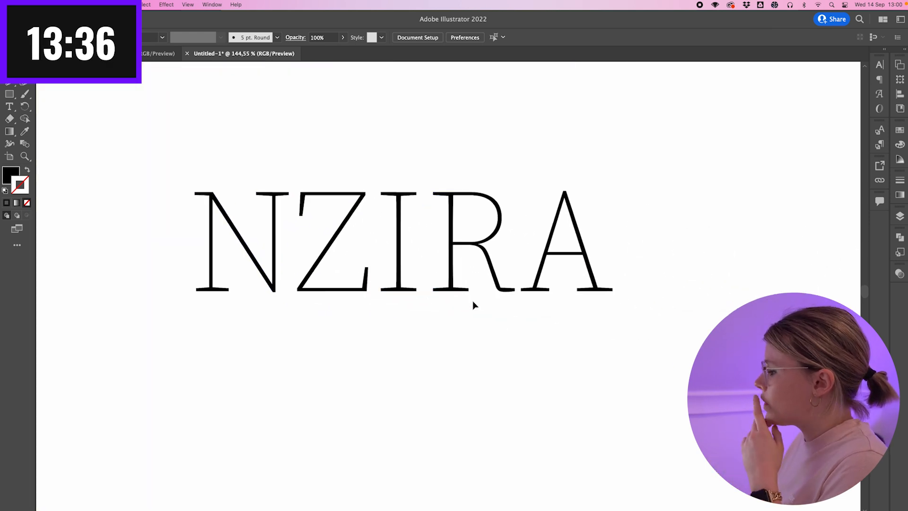
left_click(479, 243)
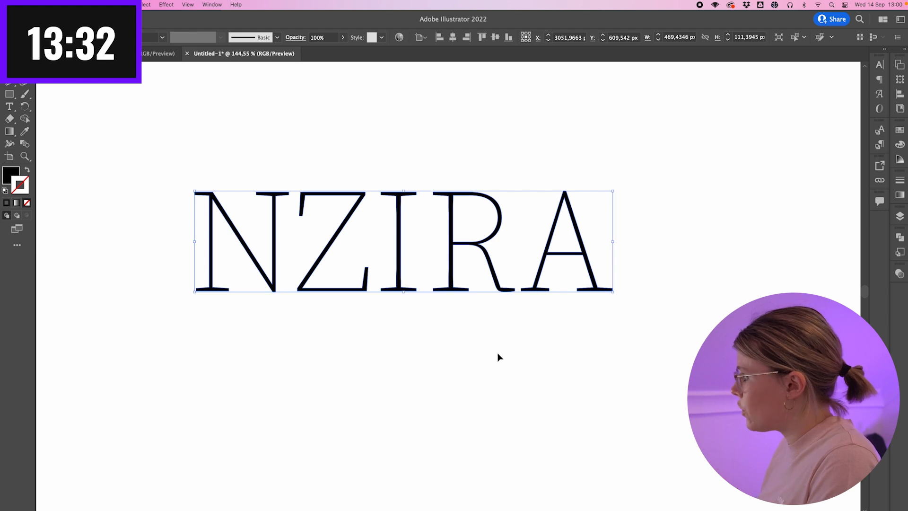
left_click(493, 364)
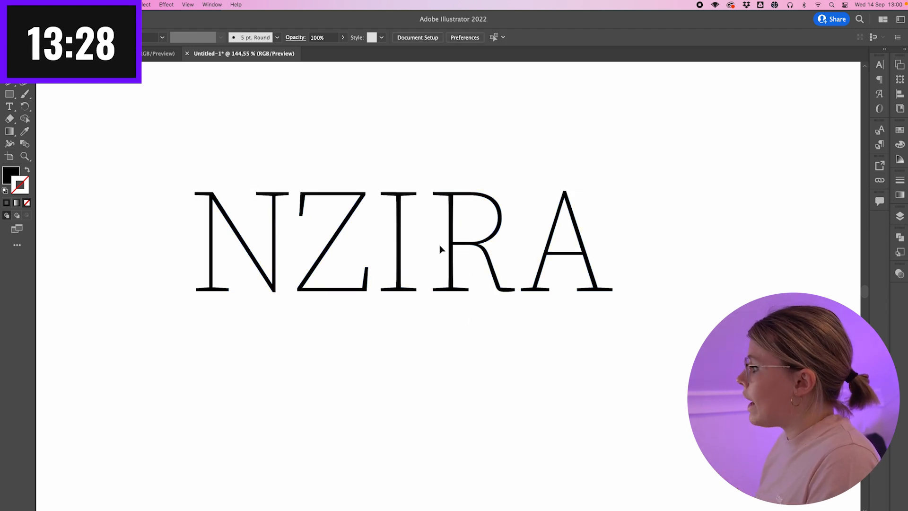
scroll(225, 147, "left", 10)
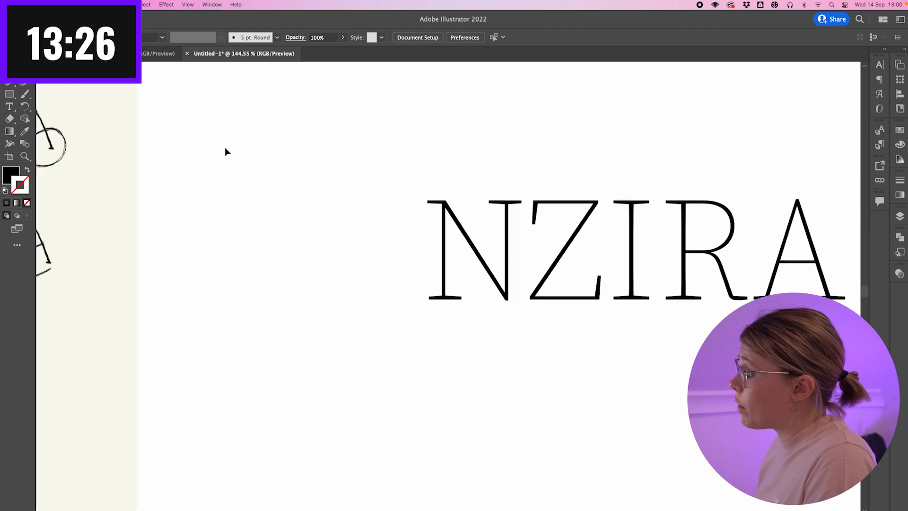
scroll(225, 151, "left", 11)
scroll(426, 231, "right", 20)
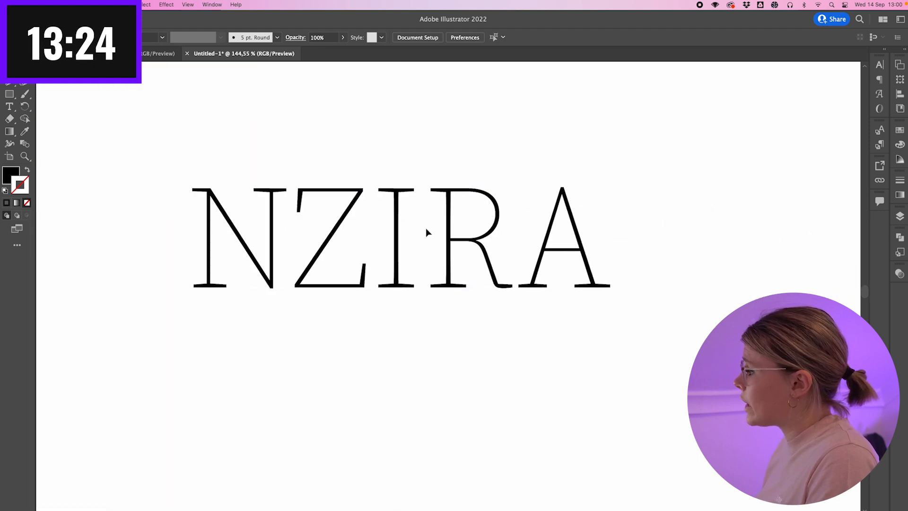
- Ungroup the outlined NZIRA wordmark into separate letters
scroll(426, 228, "right", 2)
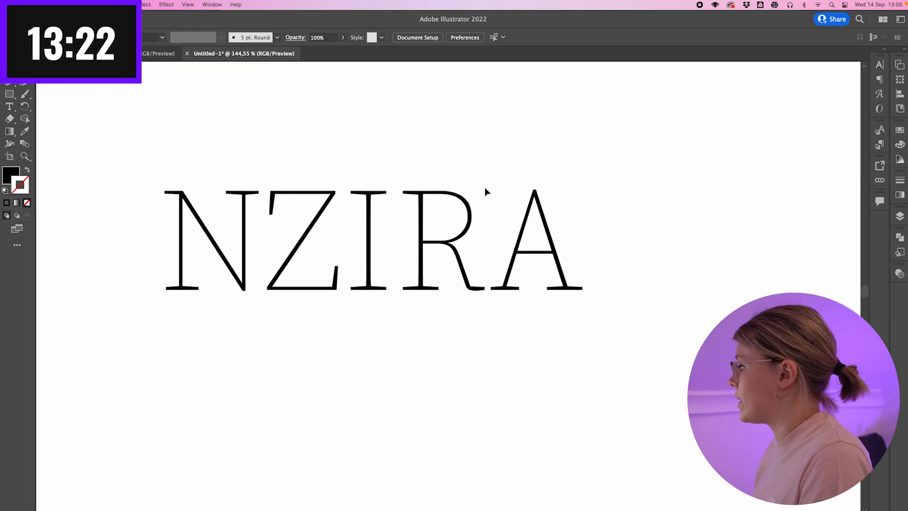
scroll(484, 188, "up", 5)
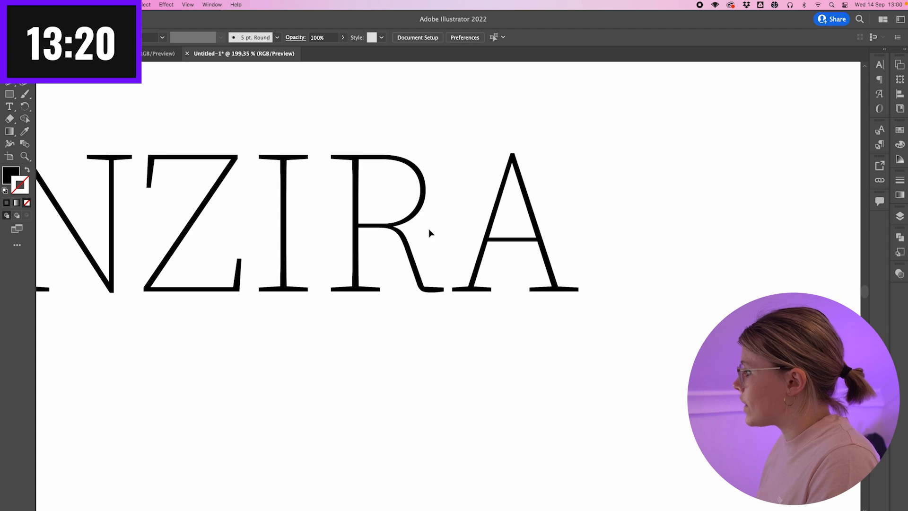
scroll(429, 228, "up", 8)
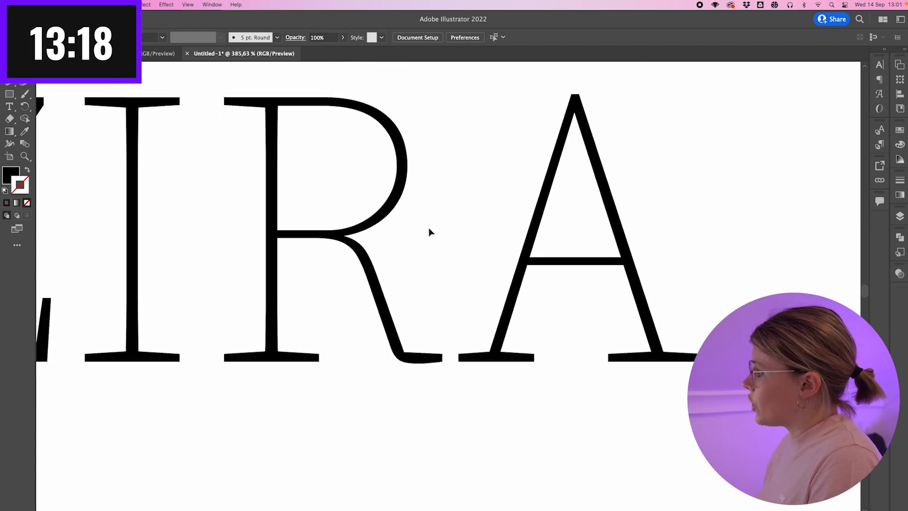
left_click(433, 262)
scroll(432, 262, "up", 4)
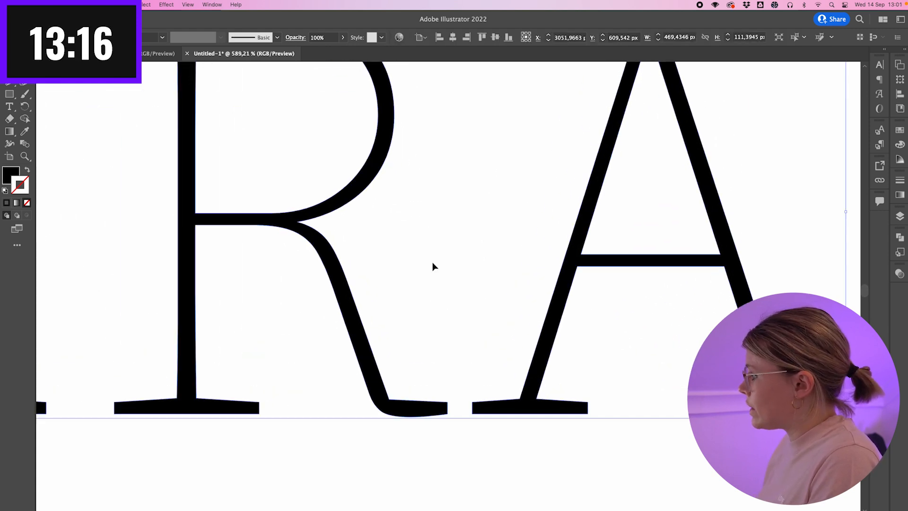
scroll(432, 262, "down", 2)
key("super+shift+g")
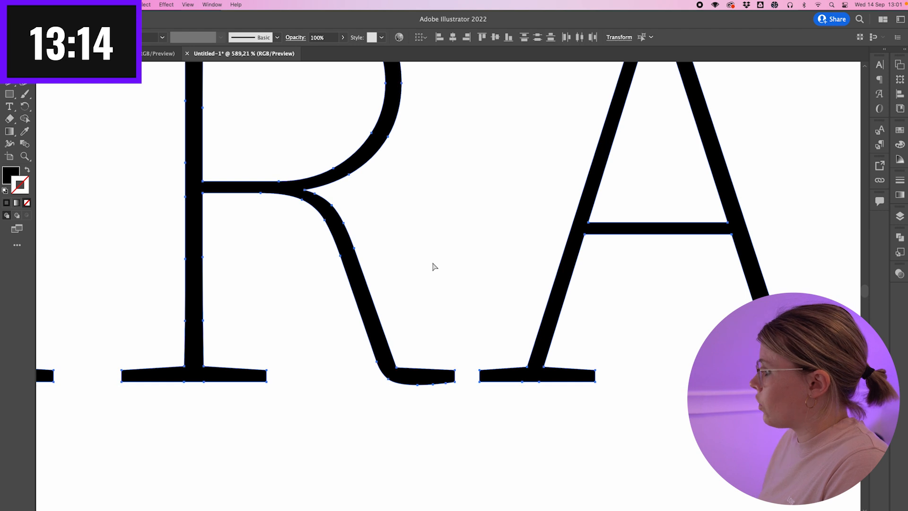
left_click(463, 215)
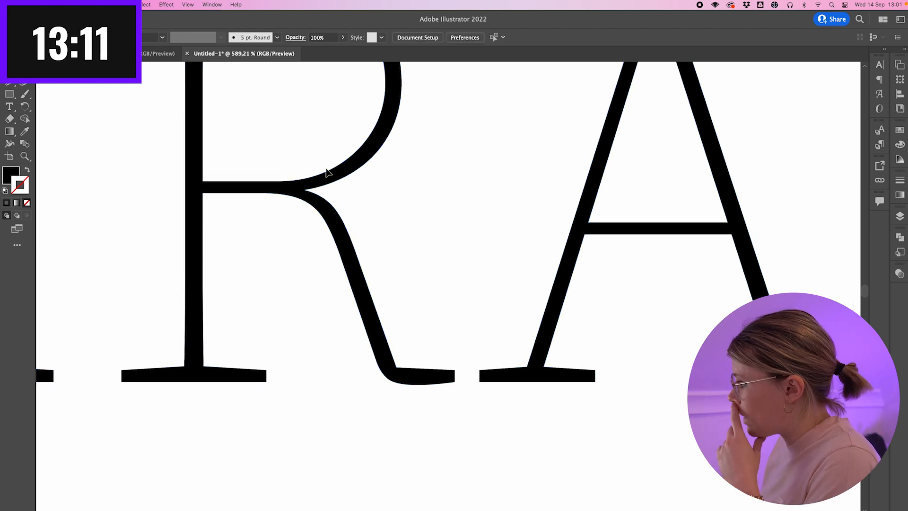
left_click(356, 245)
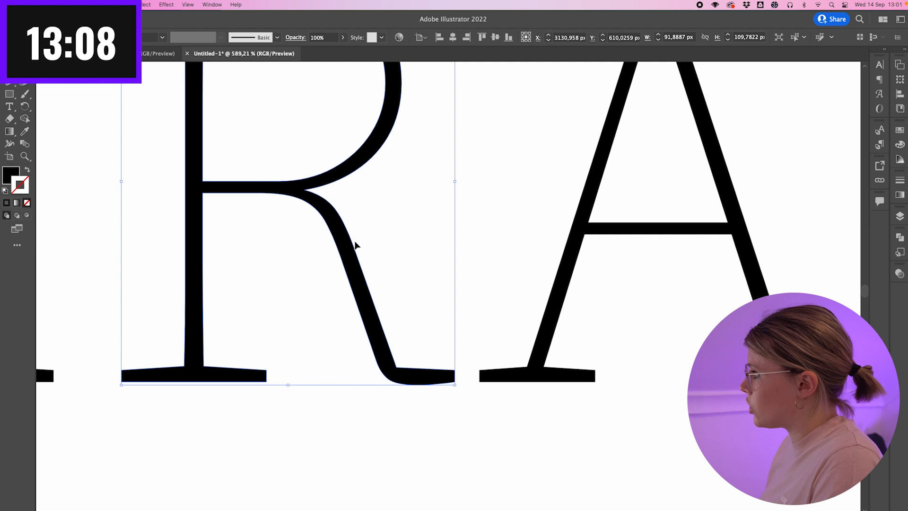
left_click(566, 177)
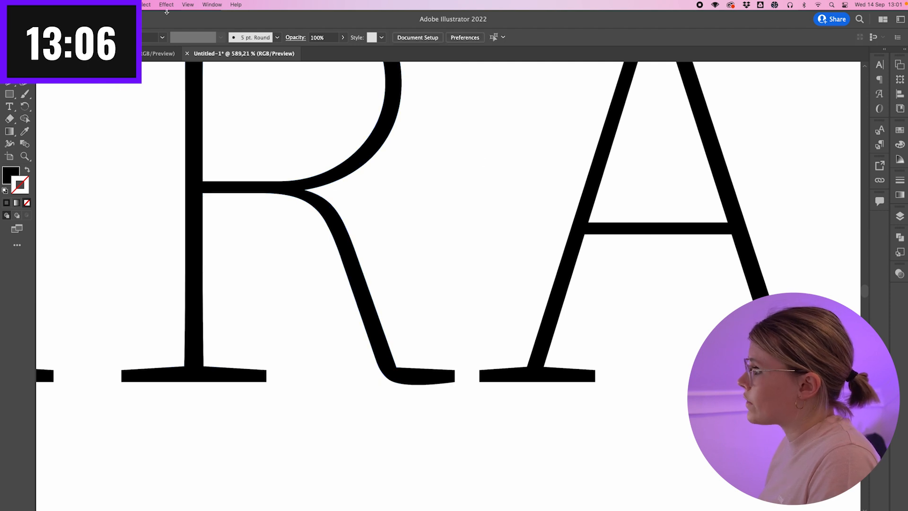
left_click(98, 5)
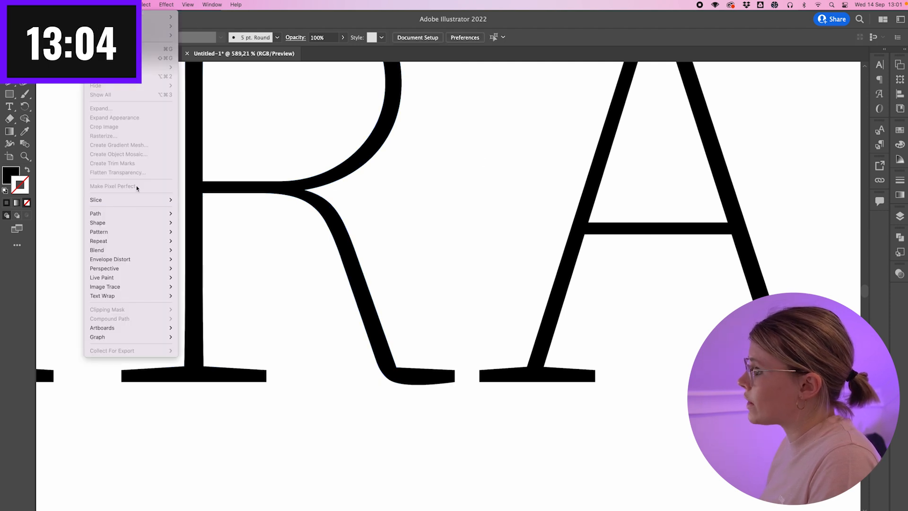
left_click(532, 161)
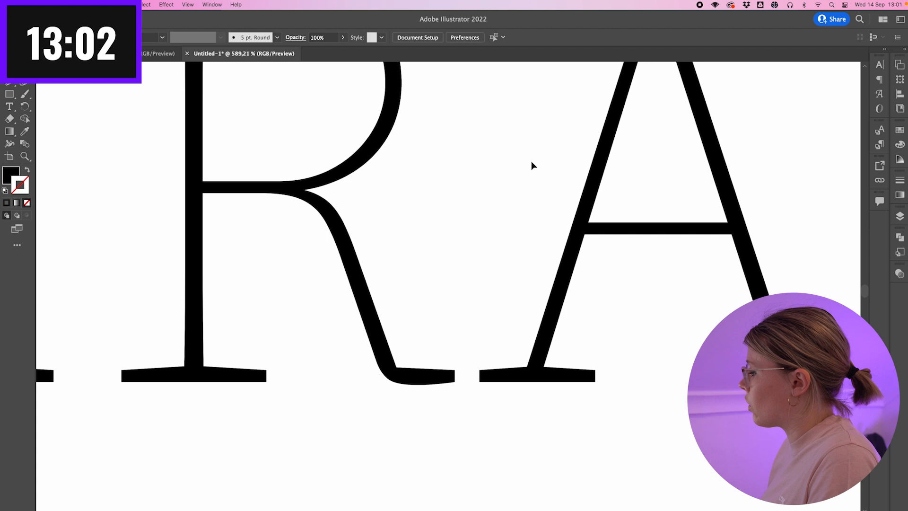
- Erase the diagonal leg of the R with the Eraser tool, keeping only its stem and bowl
left_click(360, 160)
scroll(353, 264, "left", 3)
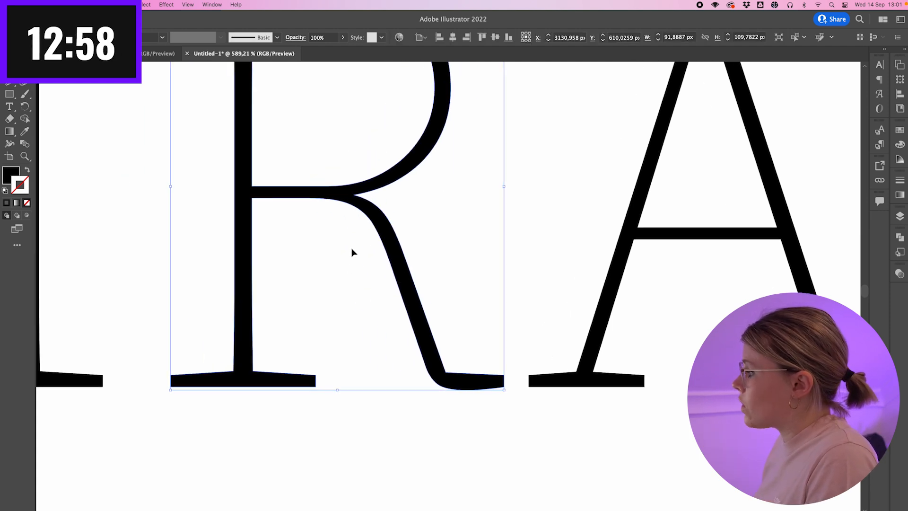
left_click(9, 119)
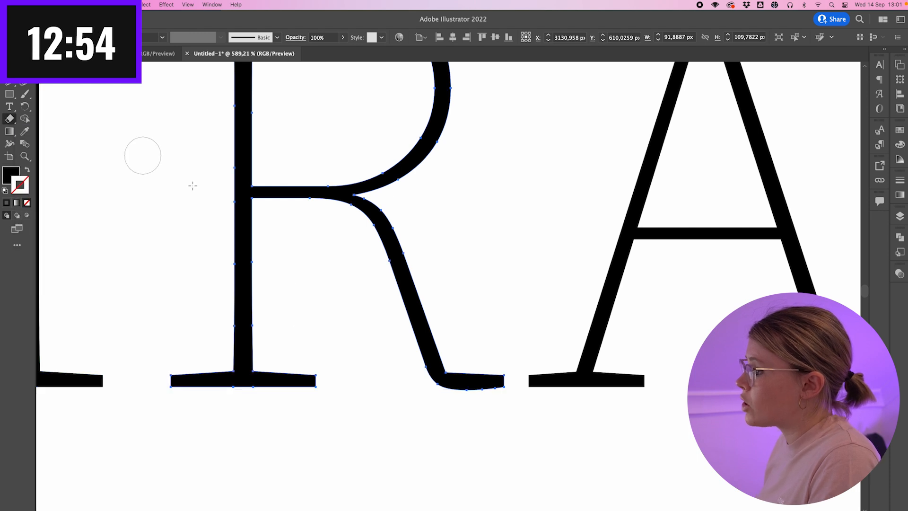
mouse_move(510, 372)
left_mouse_down()
mouse_move(455, 367)
mouse_move(417, 322)
mouse_move(381, 217)
mouse_move(341, 225)
mouse_move(355, 212)
mouse_move(328, 215)
mouse_move(359, 220)
left_mouse_up()
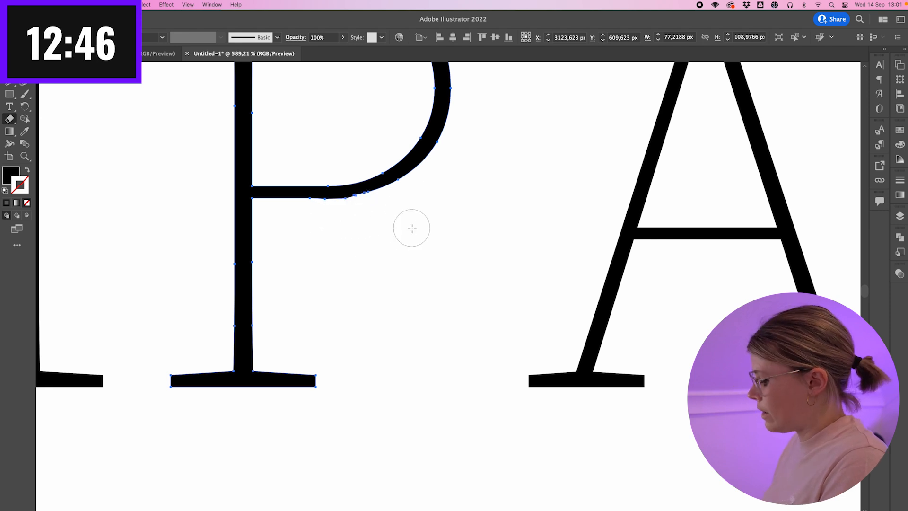
key("v")
- Remove the stray anchor points that the erased leg left along the underside of the R's bowl
scroll(381, 217, "up", 8)
scroll(382, 217, "left", 5)
scroll(381, 217, "up", 4)
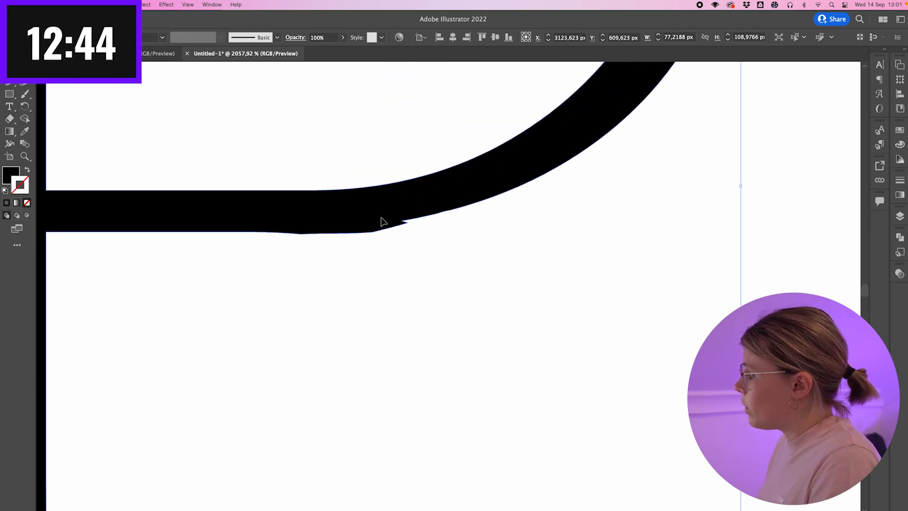
key("a")
left_click(405, 223)
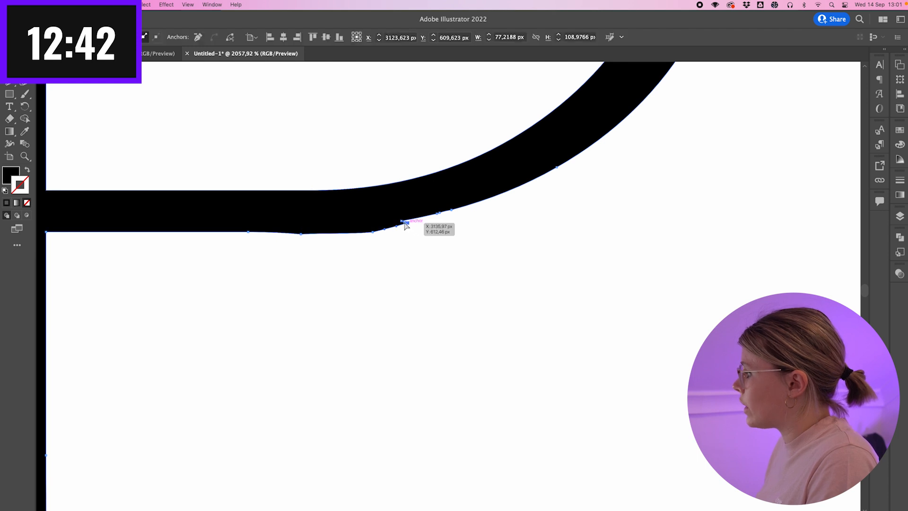
left_click(372, 232)
left_click(301, 234, "shift")
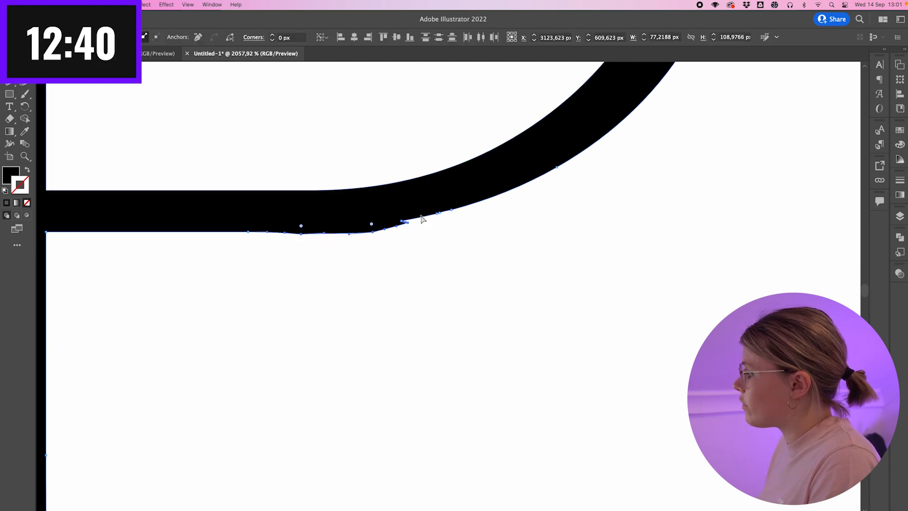
left_click(402, 221, "shift")
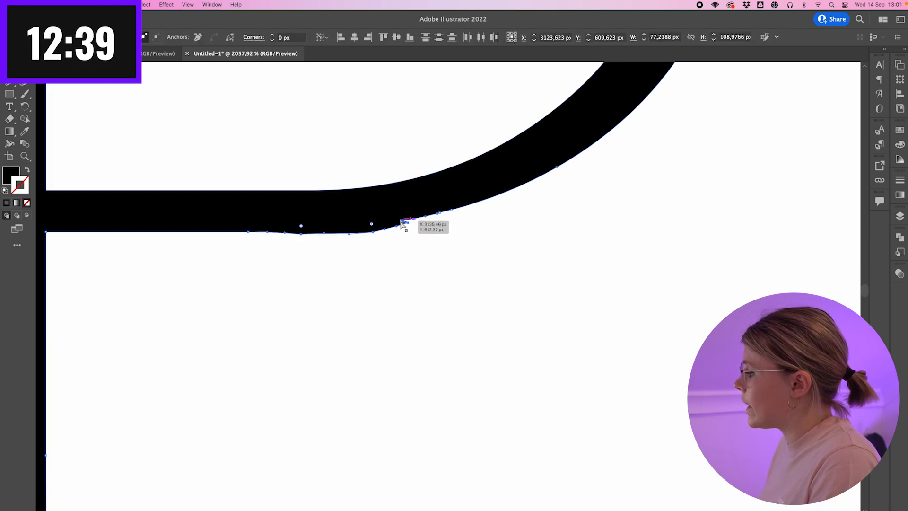
left_click(198, 37)
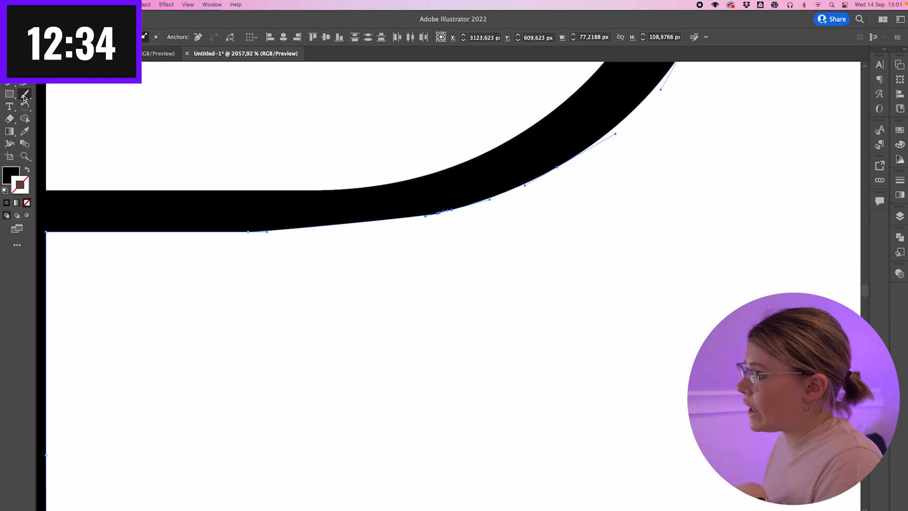
- Even out the lower outer curve of the R's bowl with repeated strokes of the Smooth tool
left_click(24, 97)
left_click(71, 136)
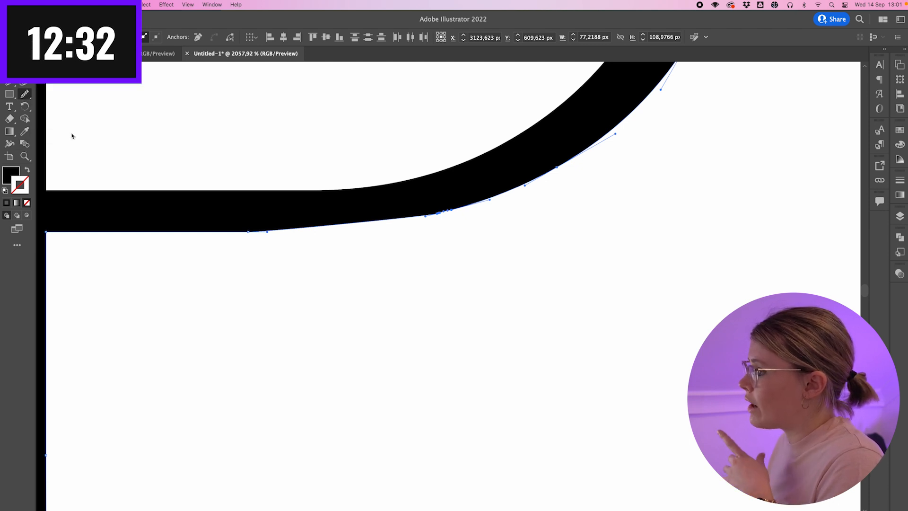
left_click_drag(540, 156, 258, 253)
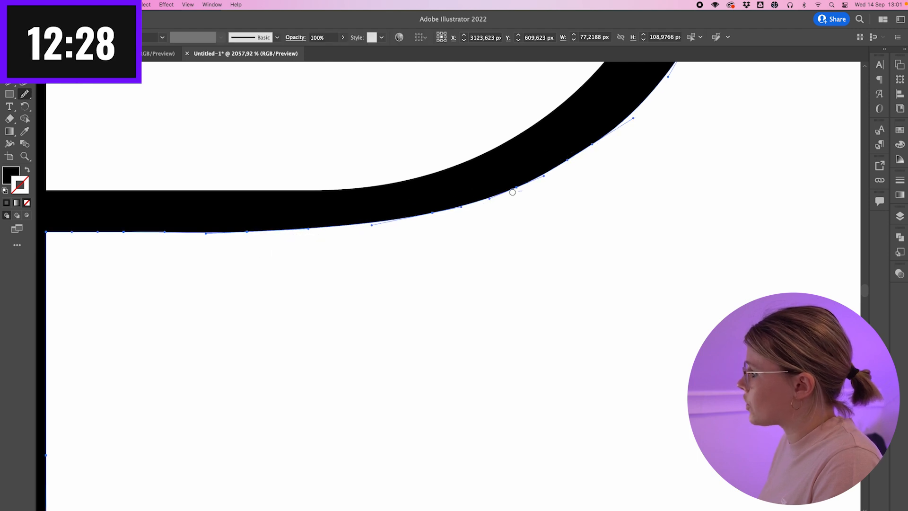
left_click_drag(512, 192, 213, 228)
mouse_move(581, 168)
left_mouse_down()
mouse_move(273, 259)
mouse_move(238, 260)
left_mouse_up()
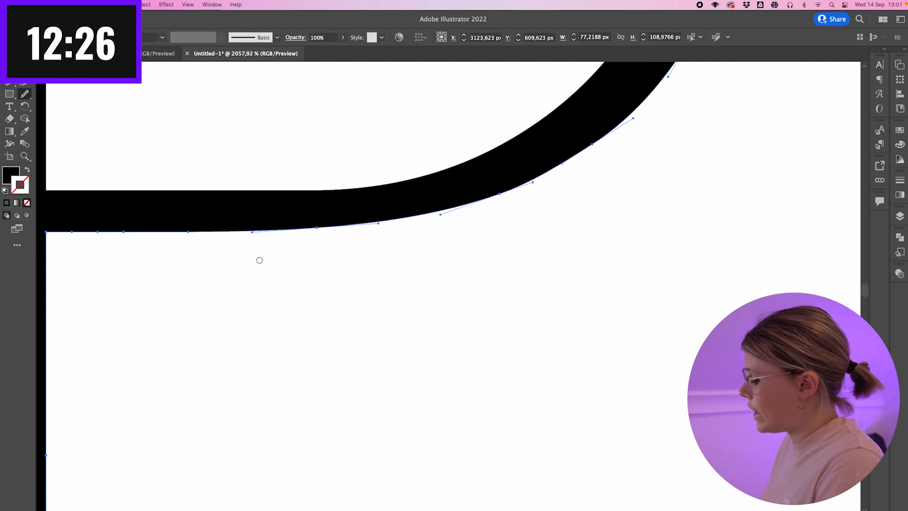
key("v")
left_click(419, 273)
- Widen the legless R by about 11 px by nudging only its bowl's curve anchor points toward the A
scroll(419, 274, "down", 5)
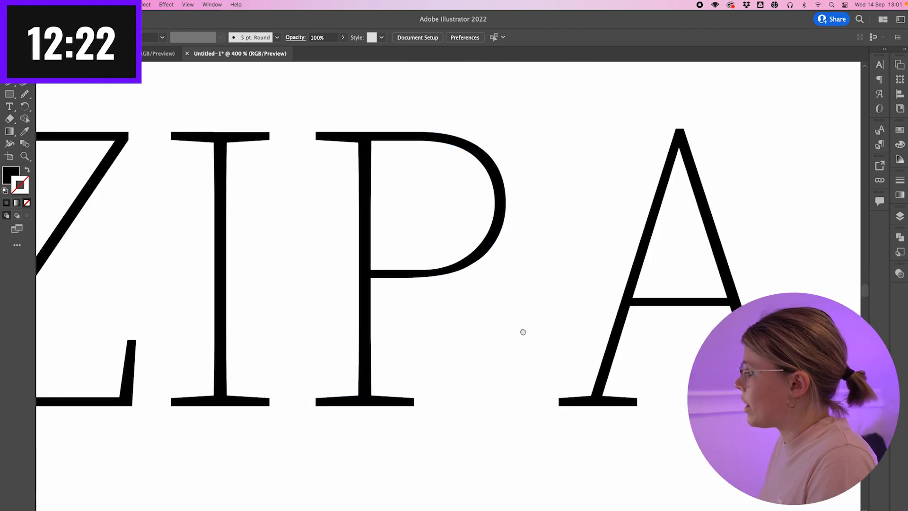
left_click_drag(523, 332, 425, 256)
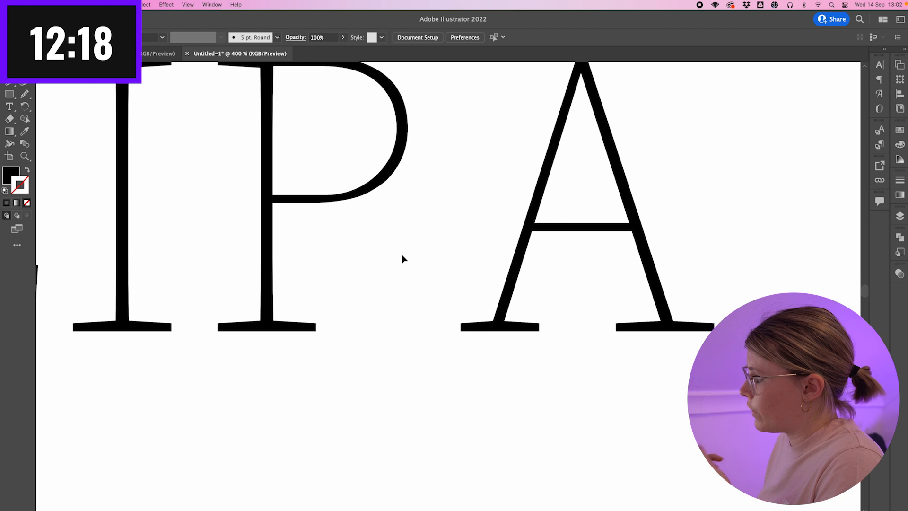
scroll(401, 258, "up", 3)
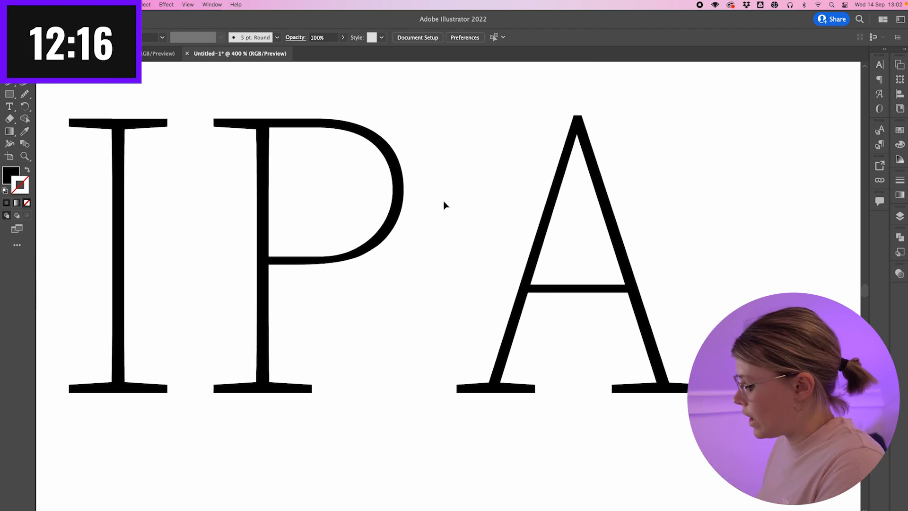
left_click_drag(437, 100, 309, 310)
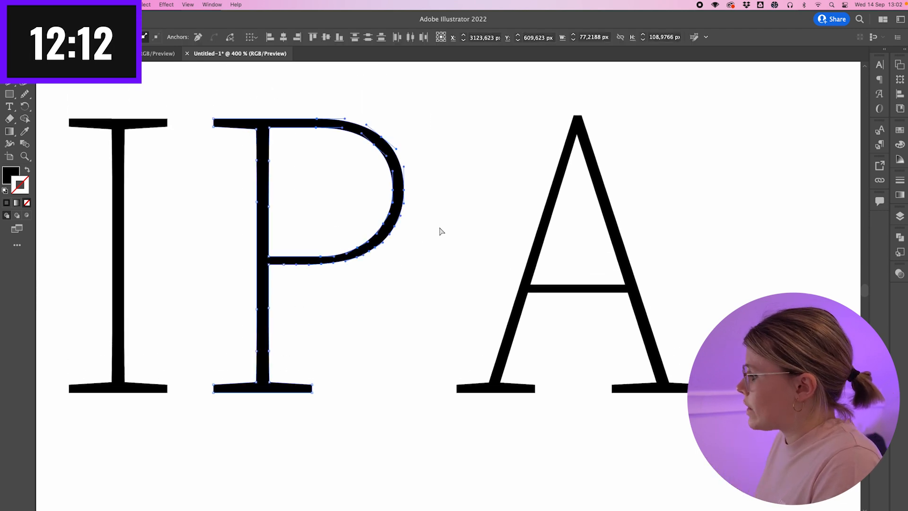
scroll(440, 231, "down", 3)
scroll(440, 231, "left", 10)
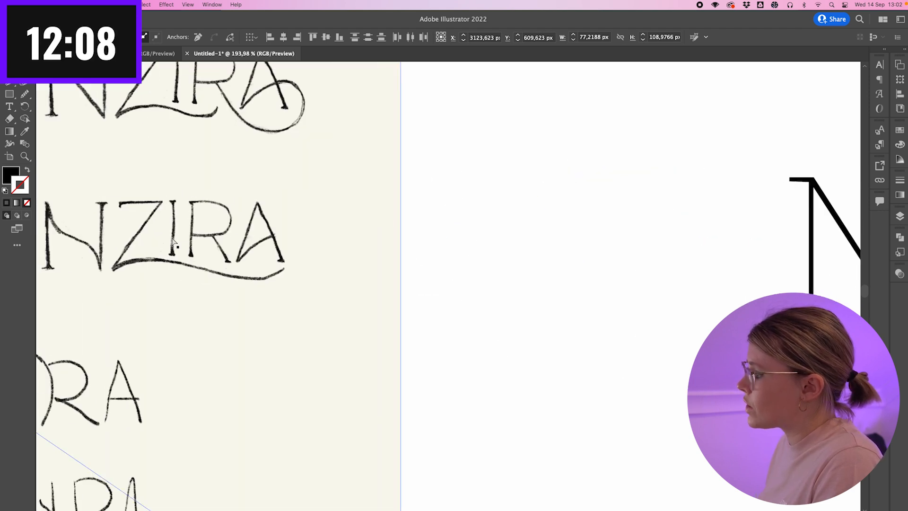
scroll(532, 229, "right", 15)
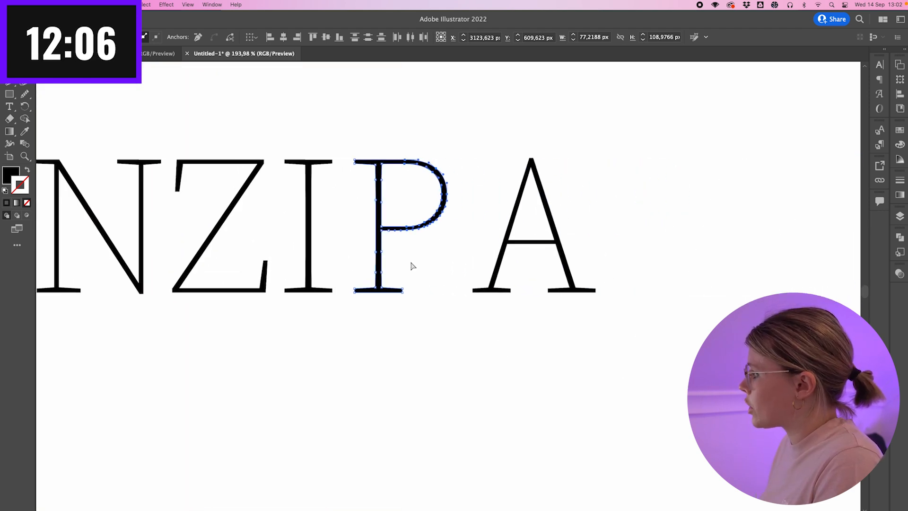
scroll(412, 265, "up", 5, "alt")
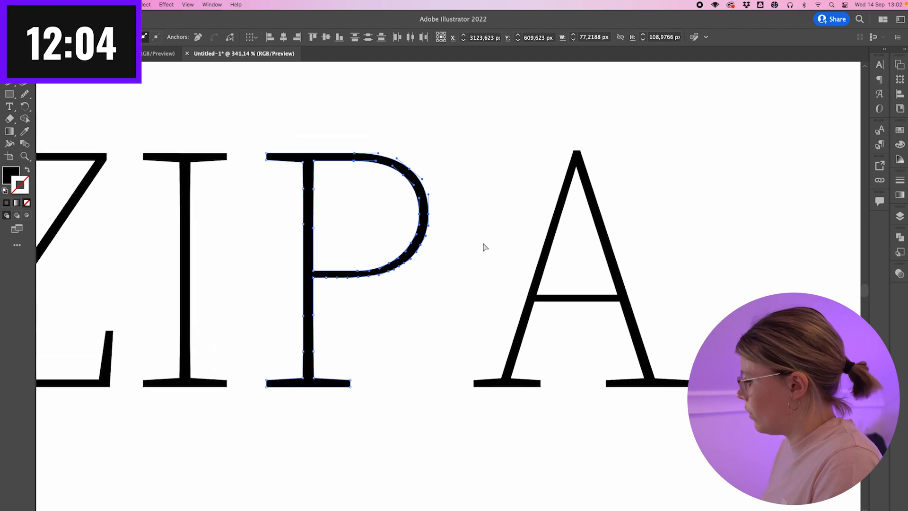
key("Right")
key("Right")
key("Right")
key("Right")
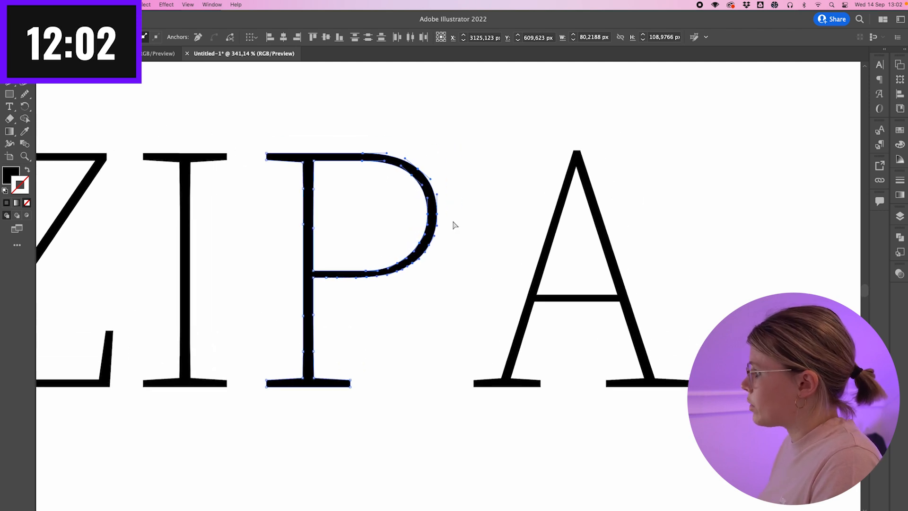
key("Right")
key("Right")
key("Right")
key("Right")
key("Right")
key("Right")
key("Right")
key("Right")
key("Right")
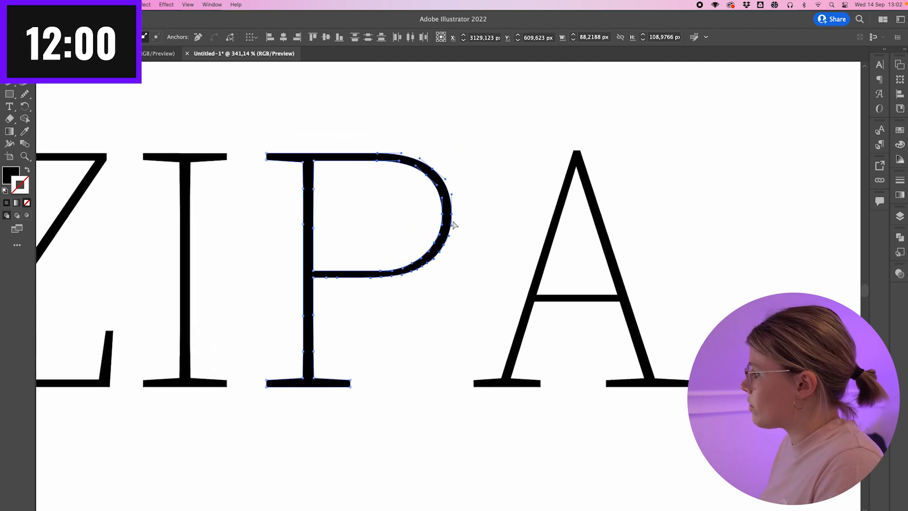
left_click(502, 226)
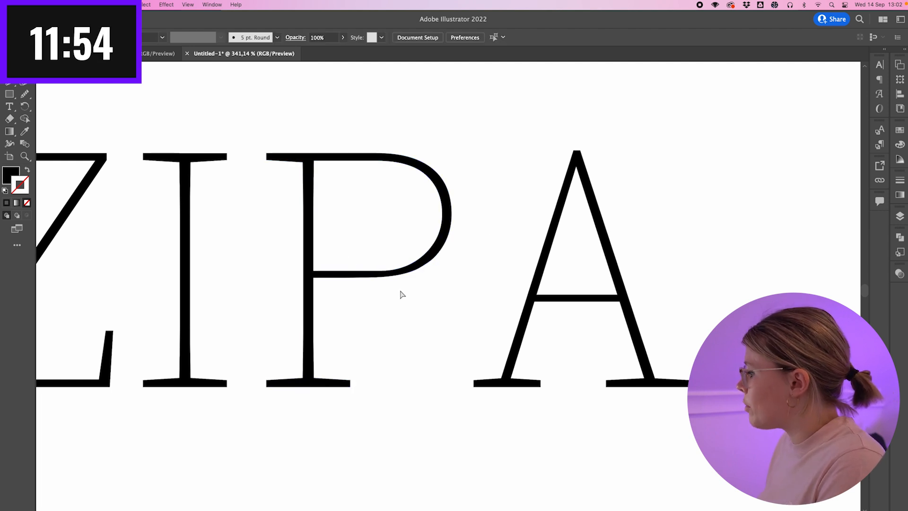
- Try to erase the crossbar of the A with the Eraser tool and undo the erasure
scroll(402, 295, "down", 1)
scroll(403, 294, "down", 1)
scroll(403, 294, "right", 1)
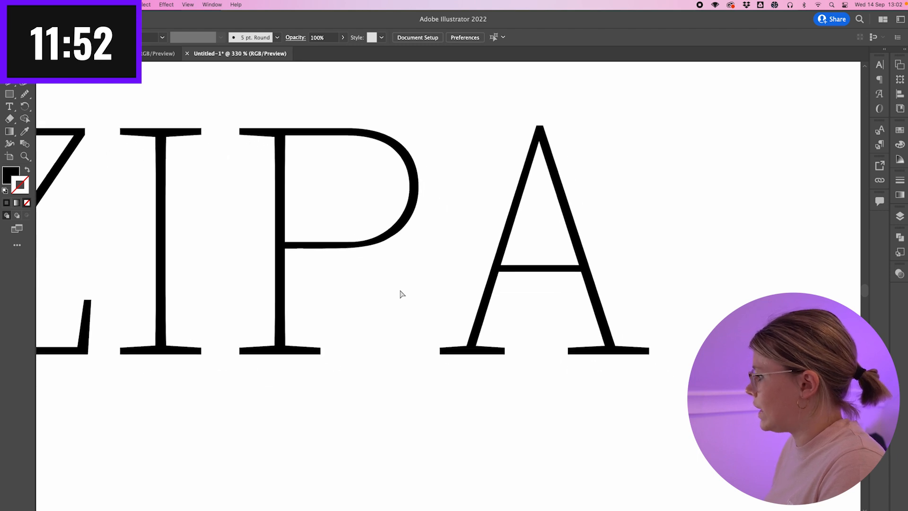
scroll(478, 252, "up", 8)
left_click(464, 232)
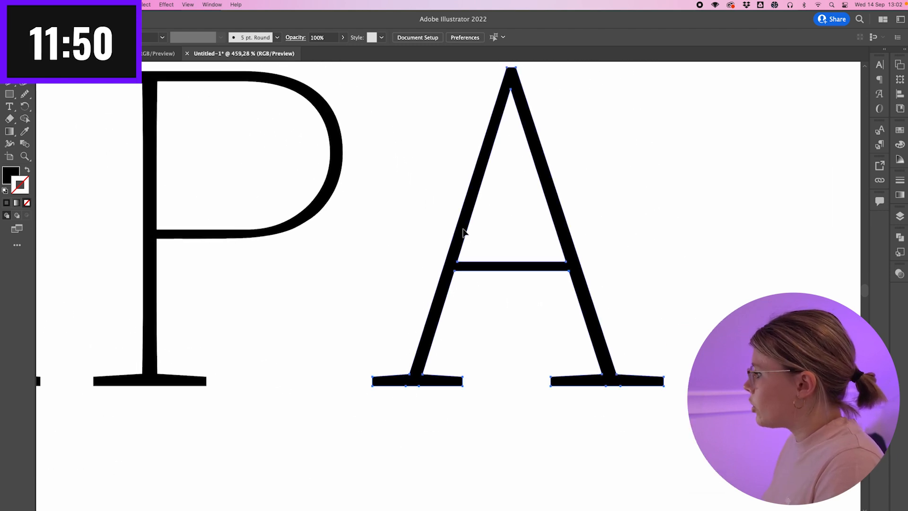
scroll(464, 231, "up", 10)
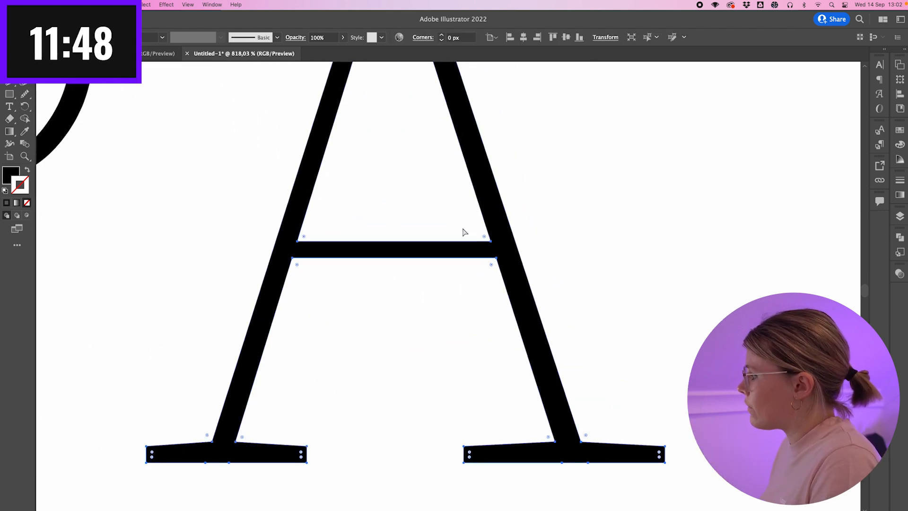
left_click(12, 120)
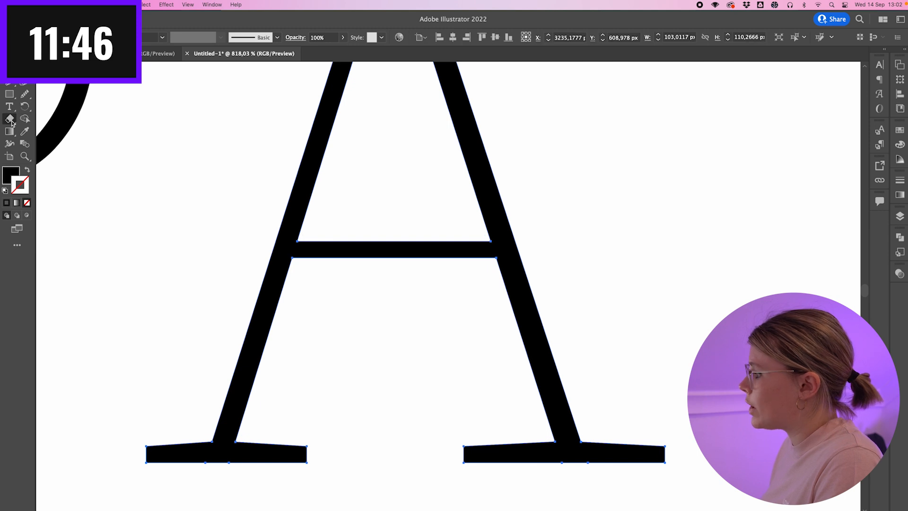
left_click_drag(361, 245, 326, 262)
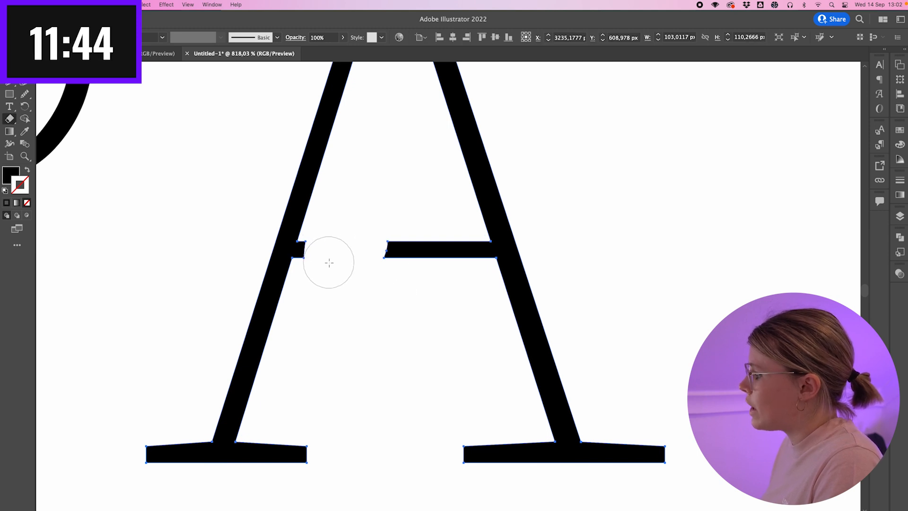
key("super+z")
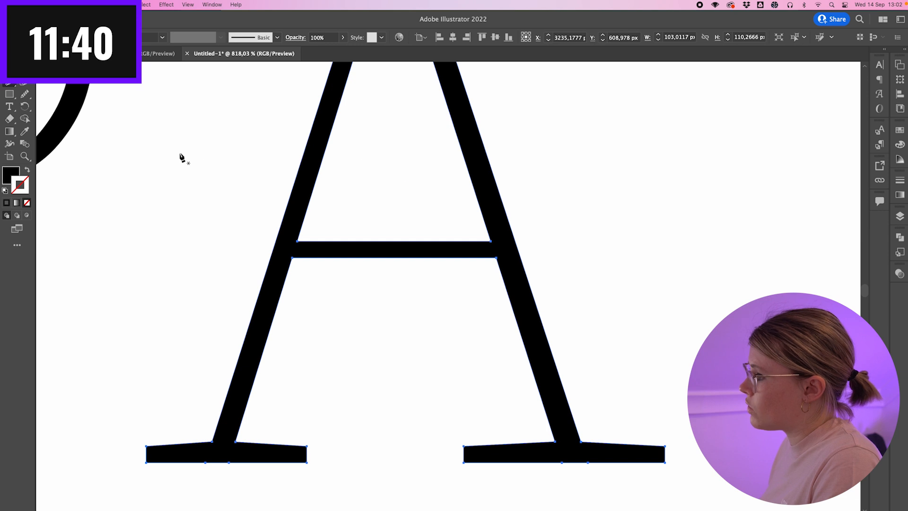
- Draw a closed four-sided Pen shape between the inner edges of the A's legs, covering the whole crossbar
left_click(330, 137)
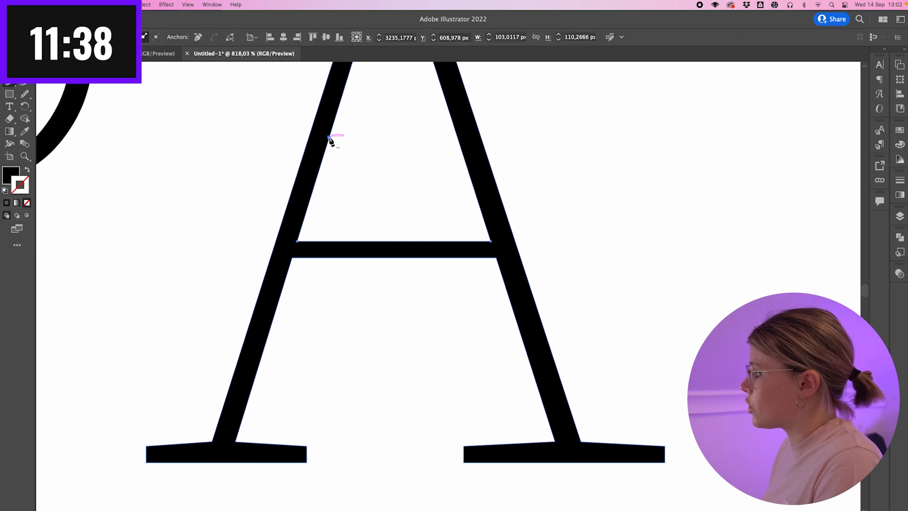
left_click(270, 330)
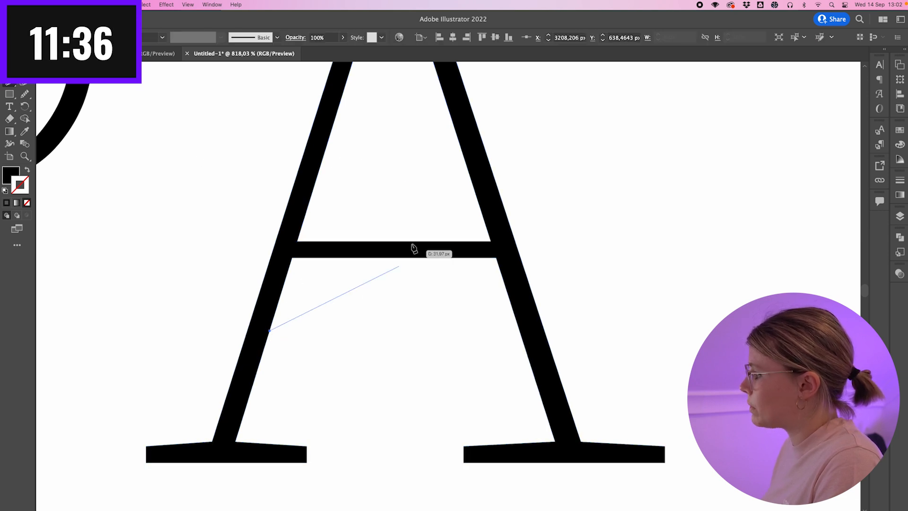
left_click(334, 125)
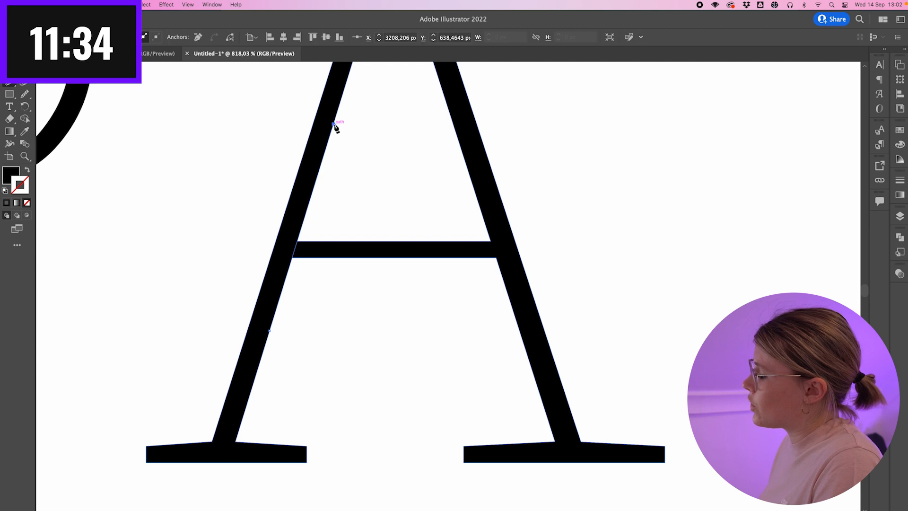
left_click(455, 127)
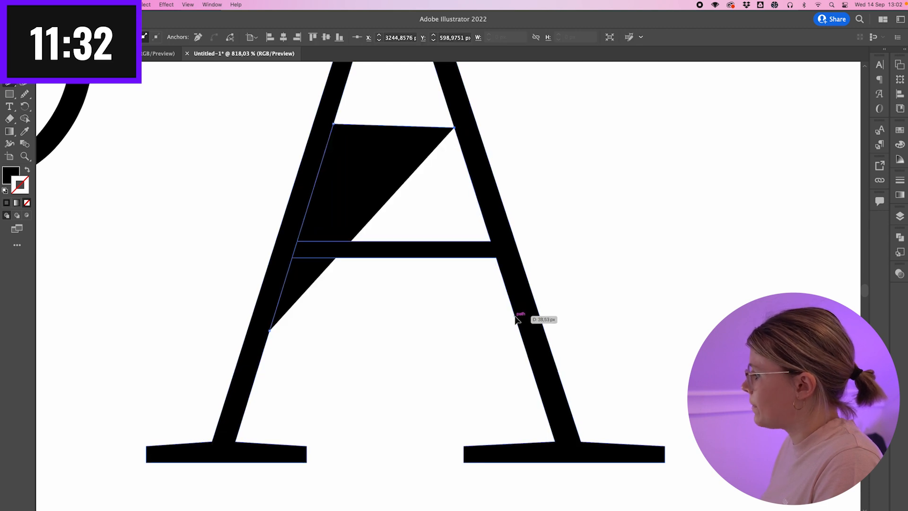
left_click(514, 316)
left_click(270, 330)
key("v")
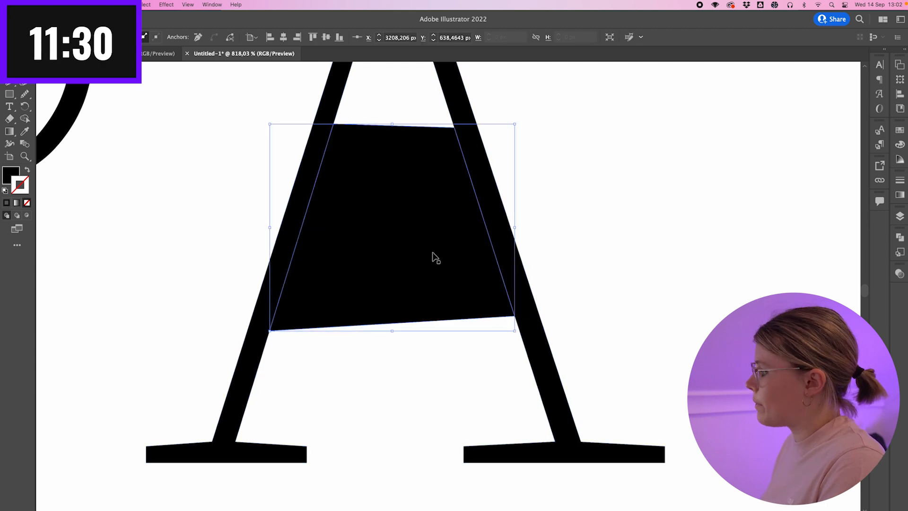
- Cut the crossbar and the covering shape out of the A with the Shape Builder tool, keeping only the legs and serifs
left_click_drag(530, 144, 213, 348)
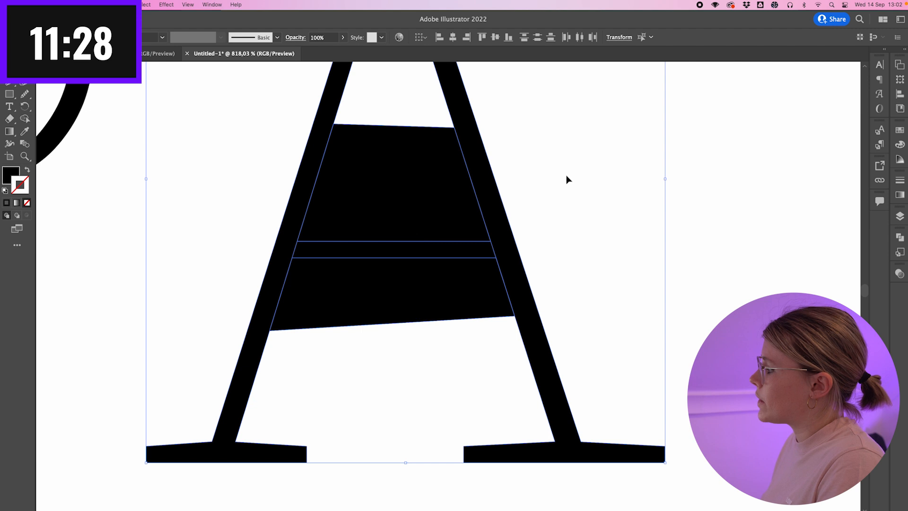
key("shift+m")
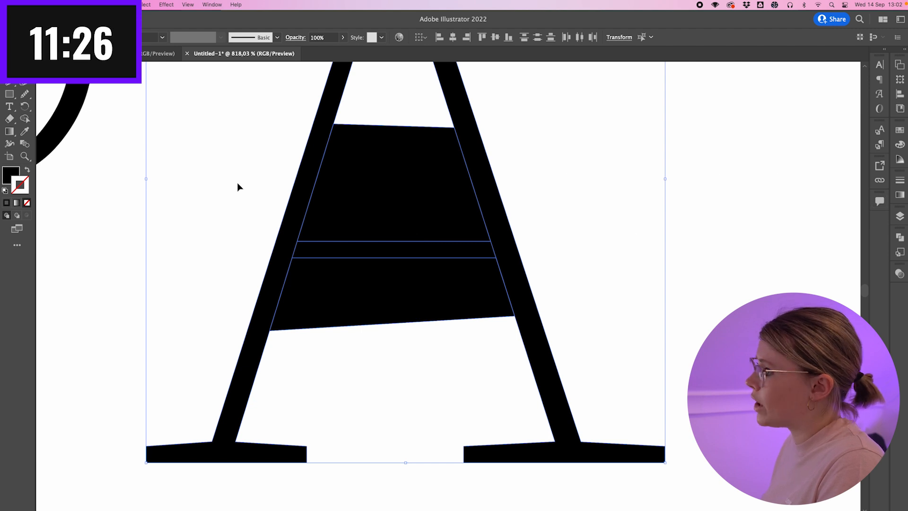
left_click(24, 118)
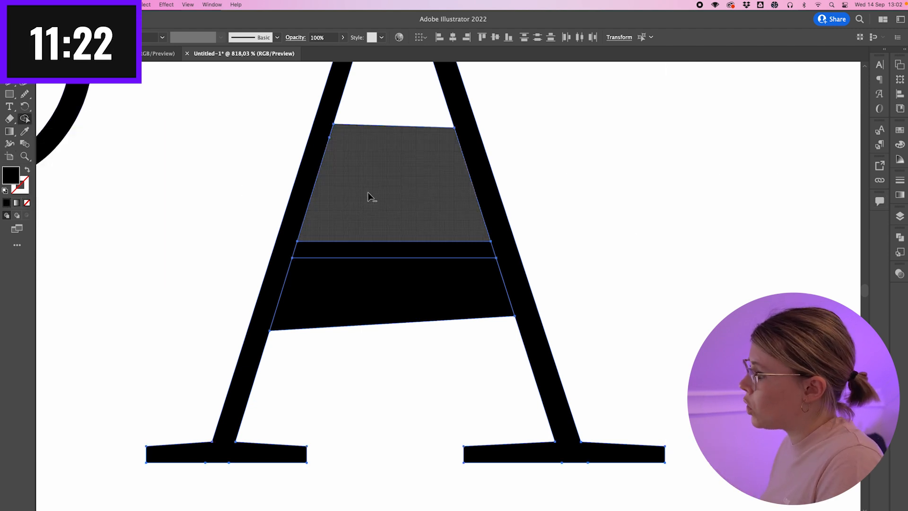
left_click_drag(369, 198, 357, 314)
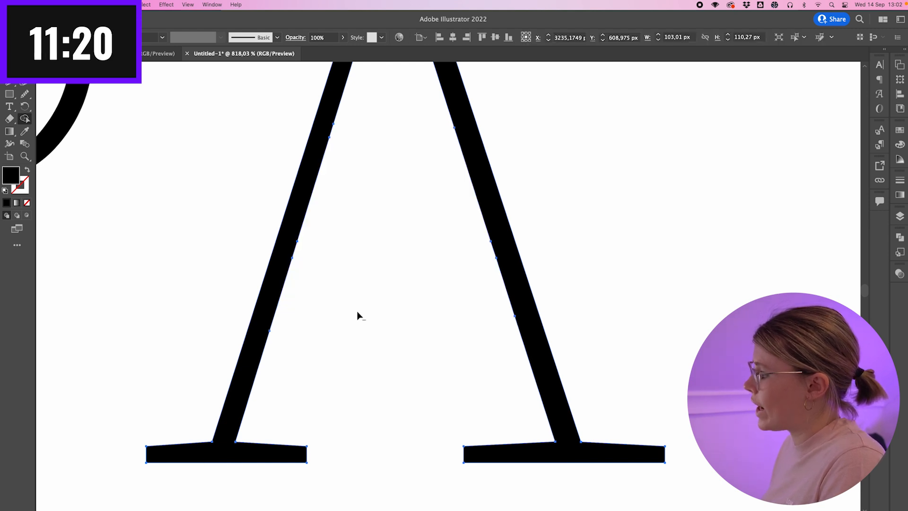
left_click(358, 314)
- Move the crossbar-less A closer to the R to tighten the gap between the two letters
scroll(358, 314, "down", 5)
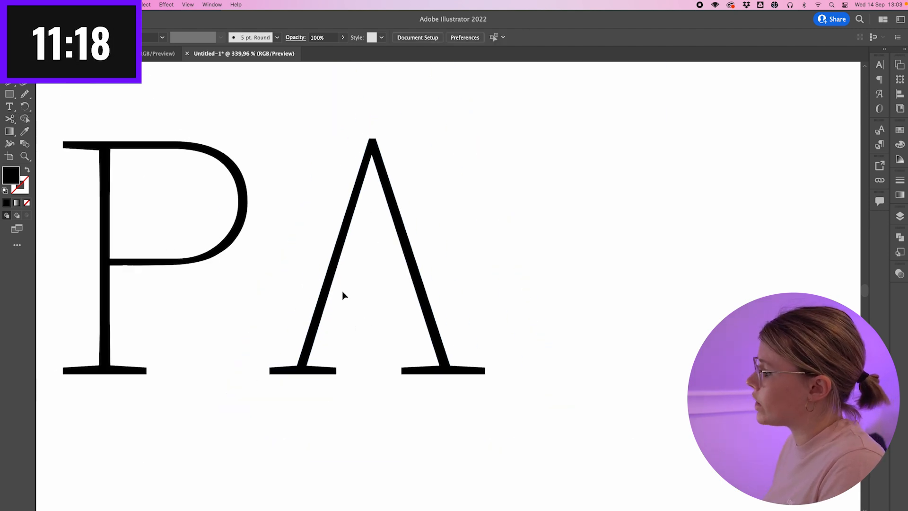
scroll(345, 293, "up", 4)
scroll(344, 291, "down", 2)
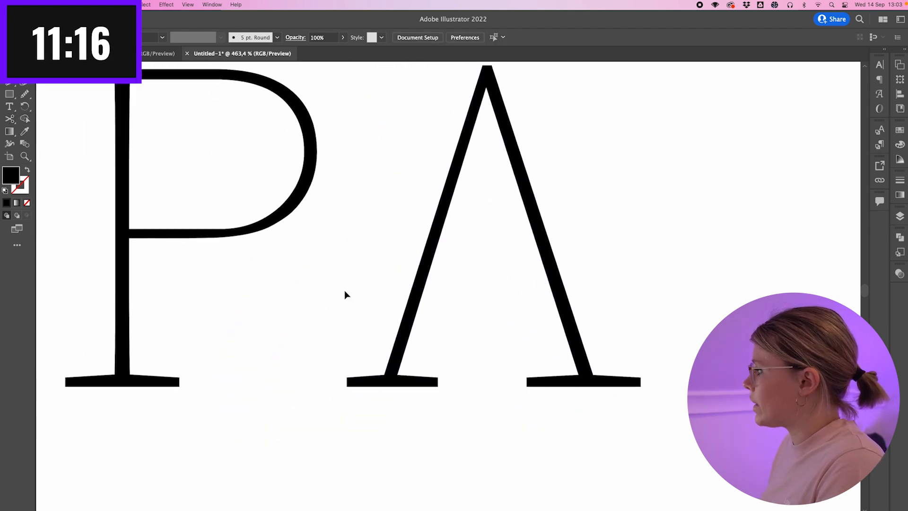
scroll(478, 316, "left", 3)
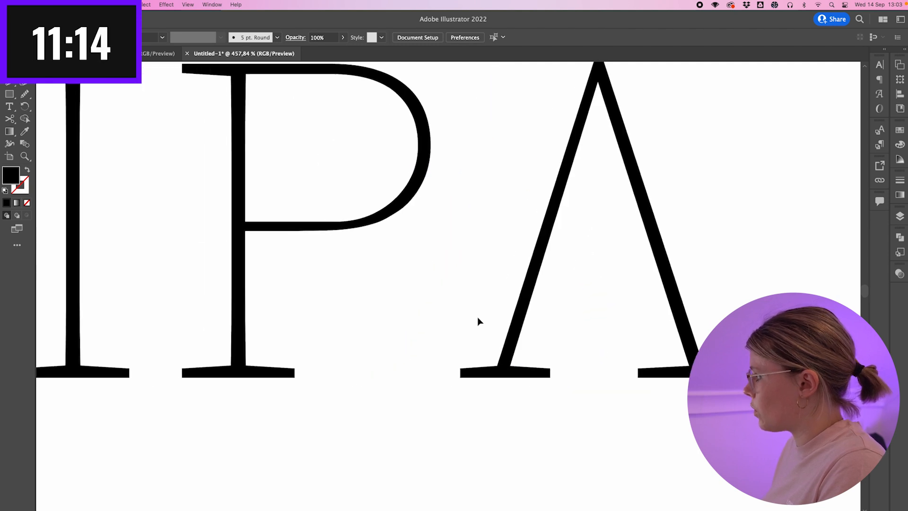
scroll(478, 317, "down", 2)
scroll(360, 271, "down", 5)
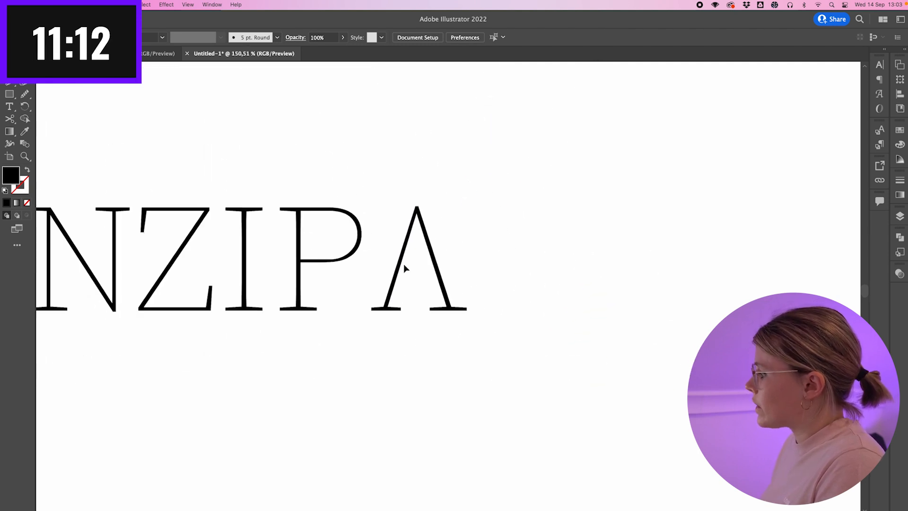
scroll(404, 264, "left", 4)
scroll(589, 251, "up", 4)
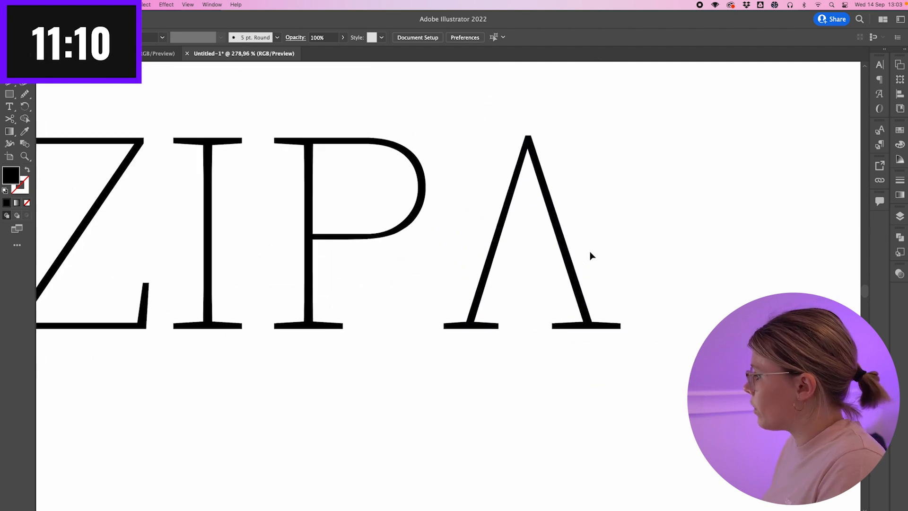
left_click(499, 245)
left_click_drag(499, 245, 461, 242)
left_click(694, 183)
- Examine the spacing between the Z, I, R and A at close range
scroll(694, 183, "left", 3)
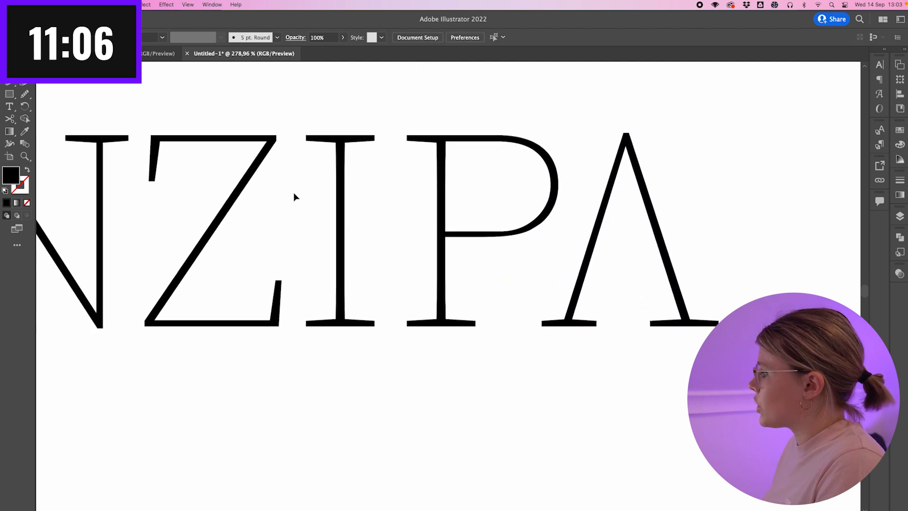
scroll(490, 266, "right", 1)
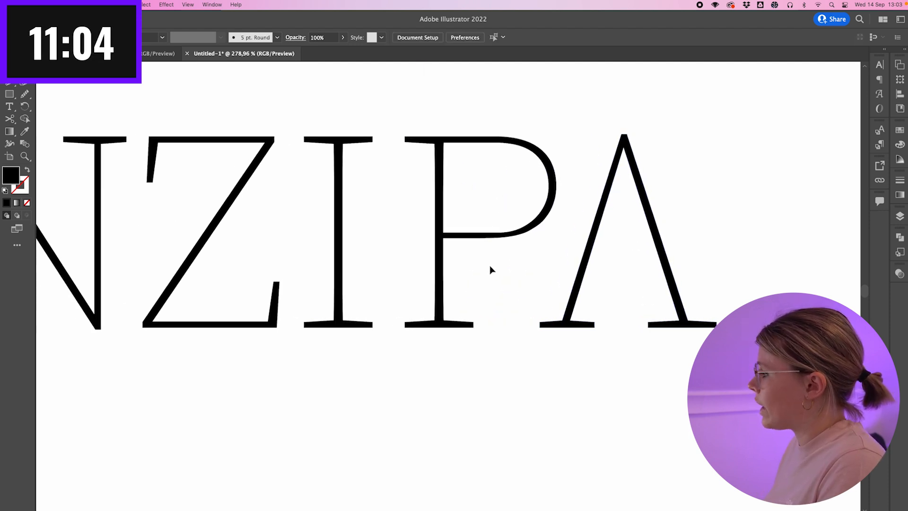
scroll(490, 266, "right", 2)
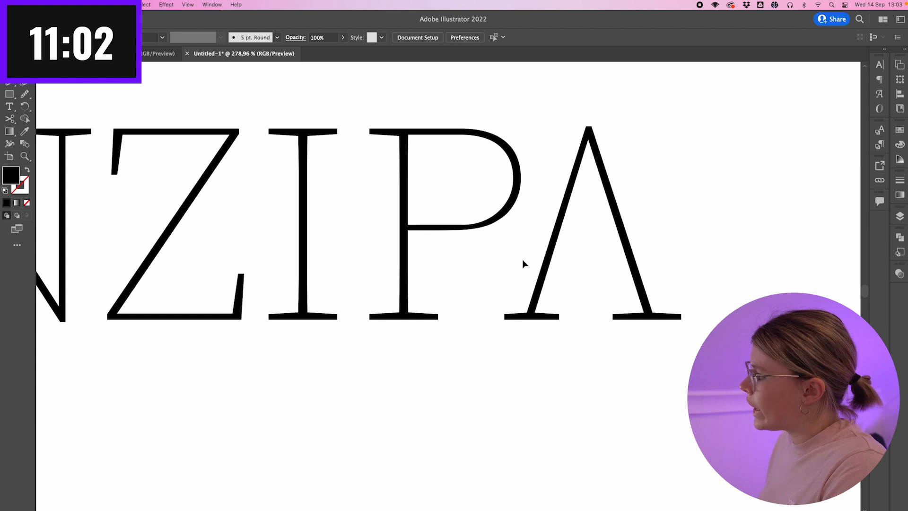
scroll(524, 262, "left", 1)
scroll(523, 259, "right", 1)
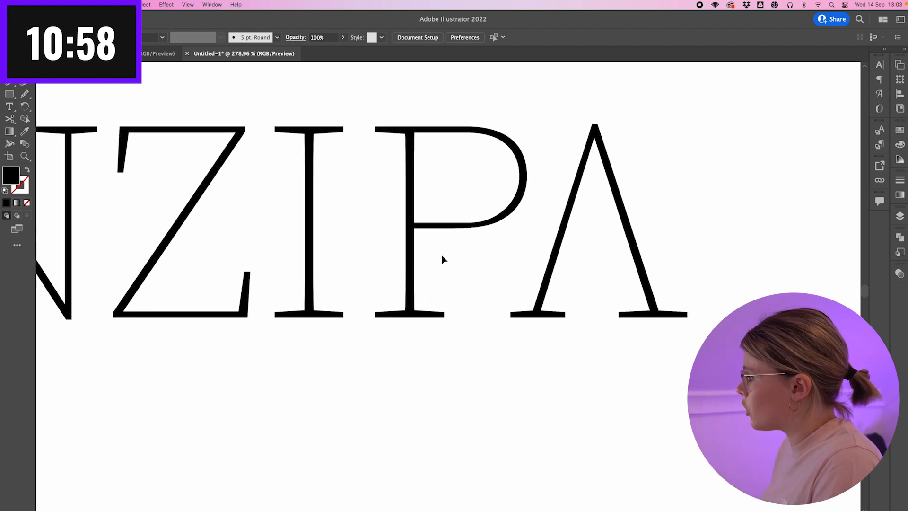
scroll(463, 312, "right", 3)
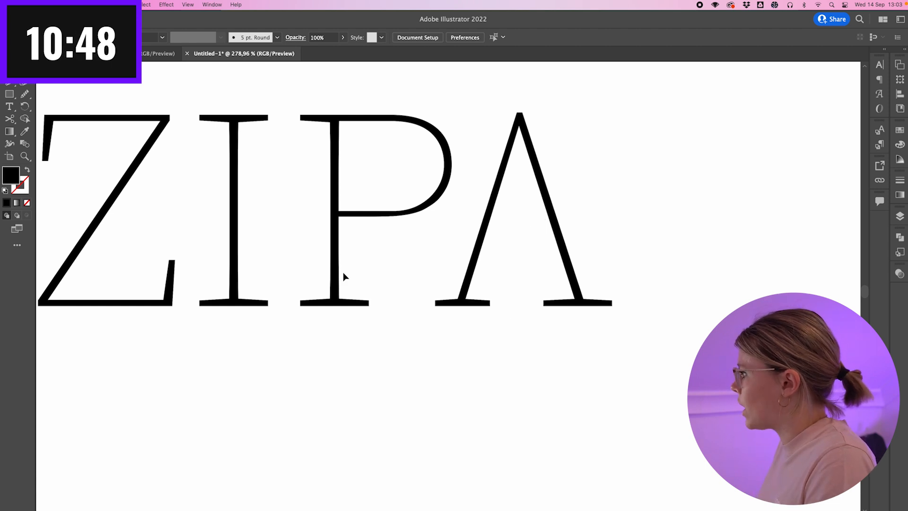
scroll(277, 295, "right", 2)
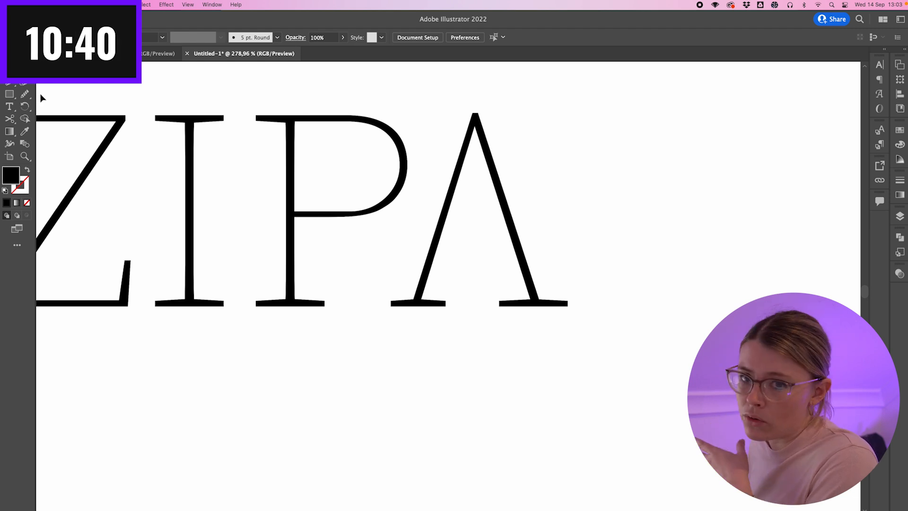
- Begin a curved Pen leg under the R's bowl, sweeping about 75 px across and 76 px down to a smooth anchor below the A
left_click(10, 86)
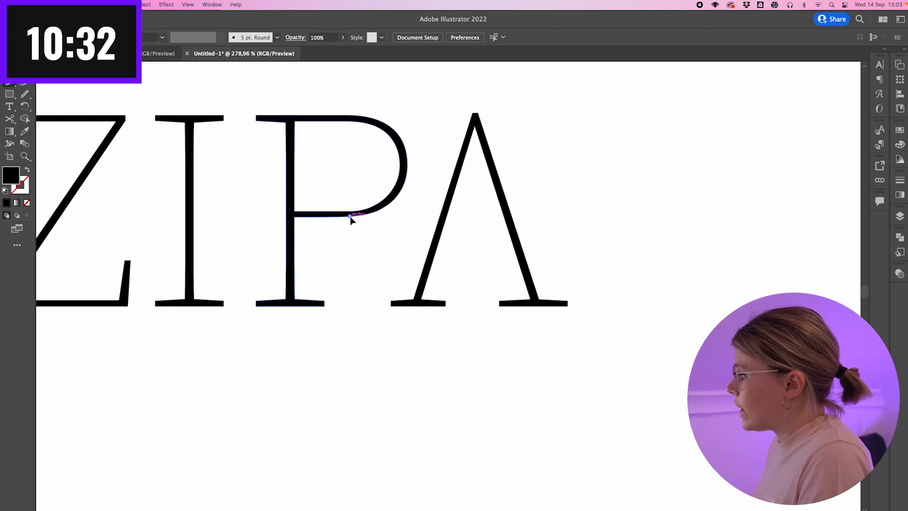
left_click_drag(350, 217, 351, 237)
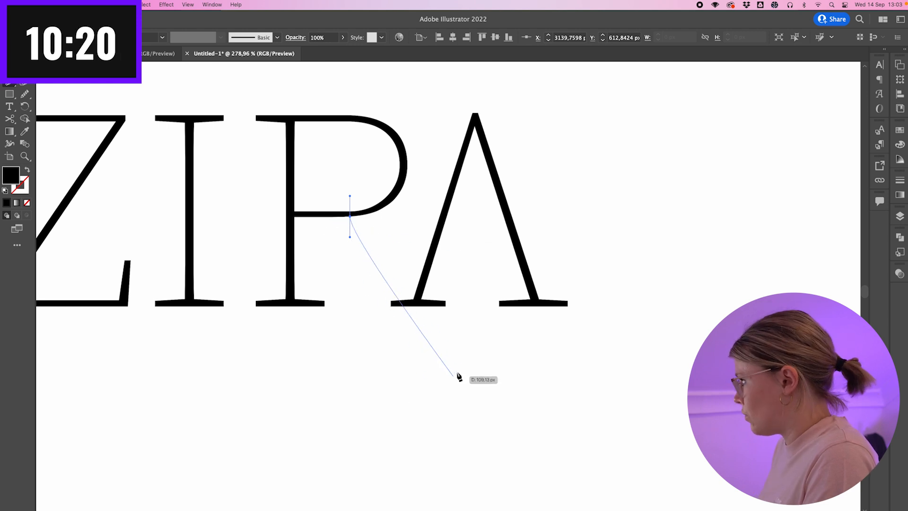
left_click_drag(479, 350, 547, 351)
left_click_drag(604, 347, 617, 345)
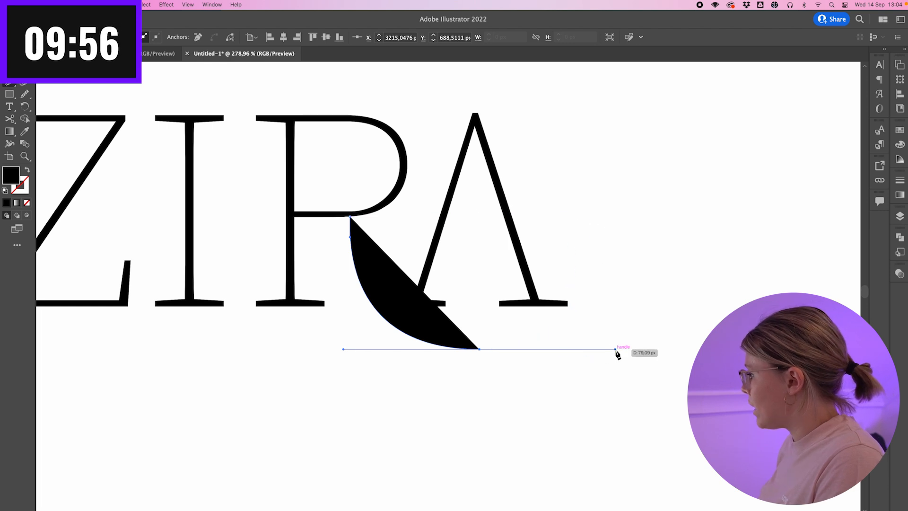
left_click_drag(615, 350, 572, 347)
key("super+z")
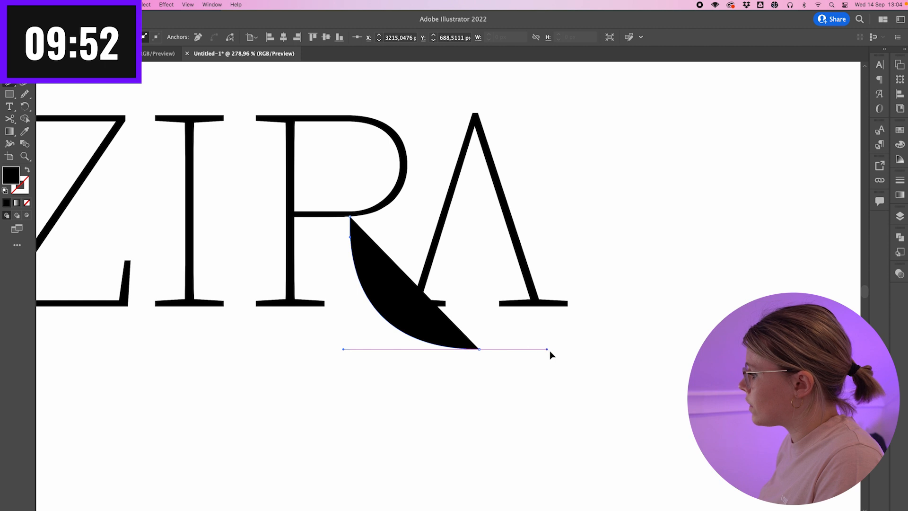
mouse_move(554, 350)
left_mouse_down()
mouse_move(566, 351)
mouse_move(547, 349)
left_mouse_up()
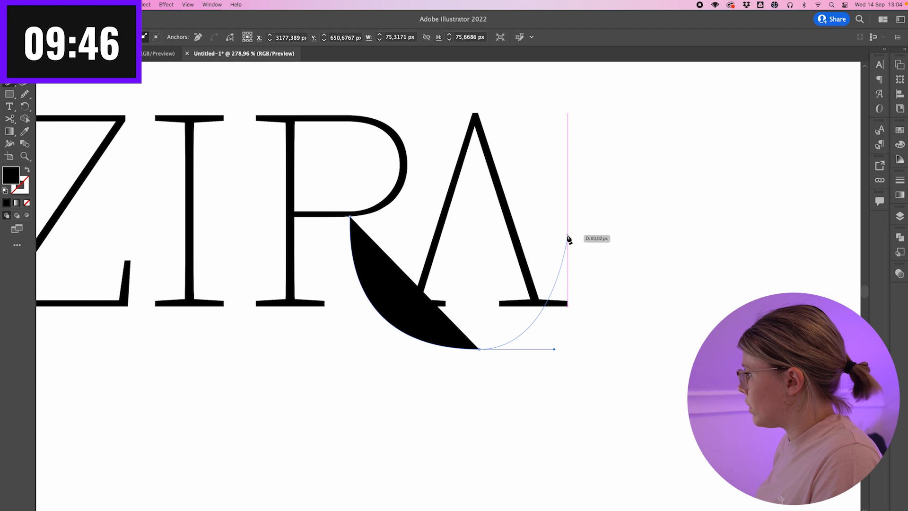
- Continue the leg's path up beside the A and loop it back to the A's left foot, swapping its black fill to the stroke
left_click_drag(567, 216, 567, 206)
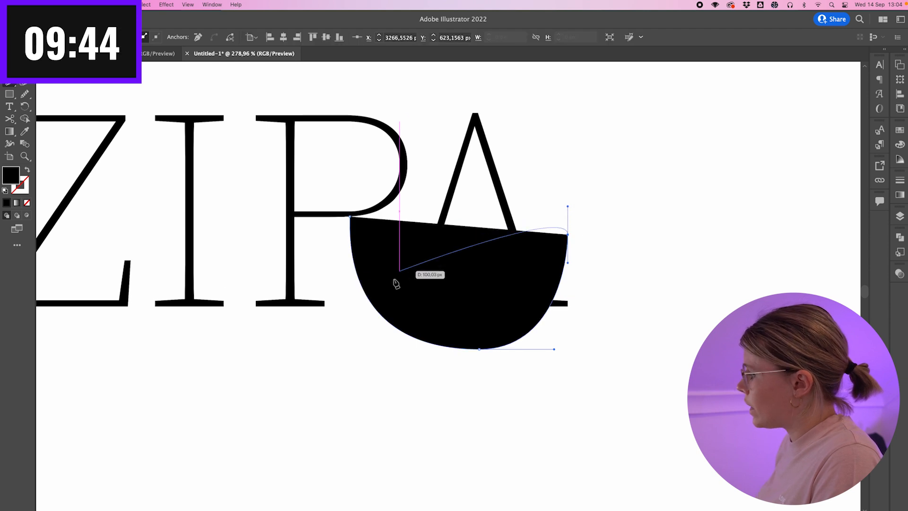
key("shift+x")
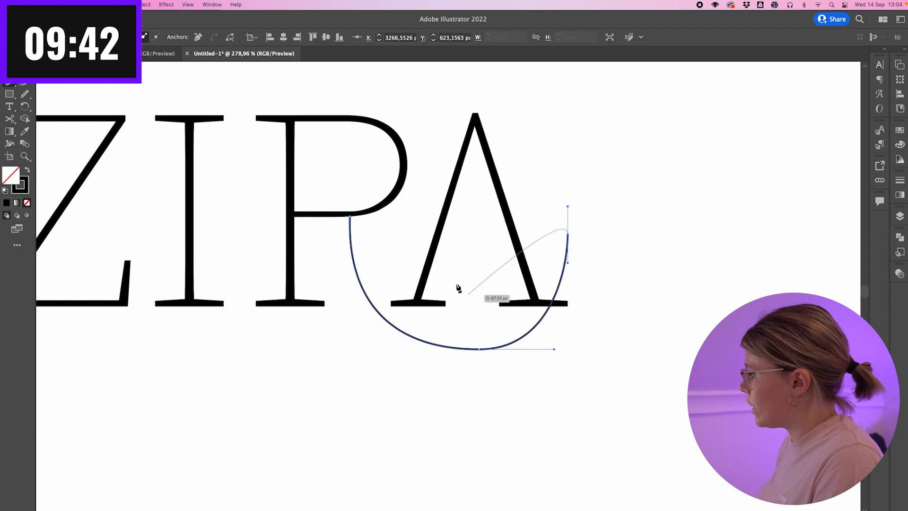
left_click_drag(414, 299, 405, 447)
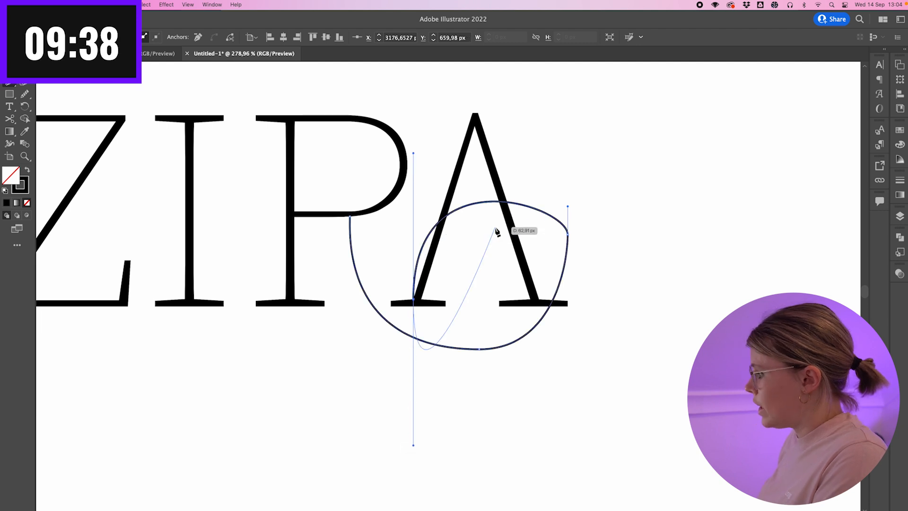
- Refine the loop by moving its end anchor onto the A's left foot and its outer anchor about 8 px inward and 8 px down
left_click(439, 330)
left_click(415, 297)
left_click_drag(414, 300, 419, 304)
left_click(568, 234)
left_click_drag(567, 234, 554, 205)
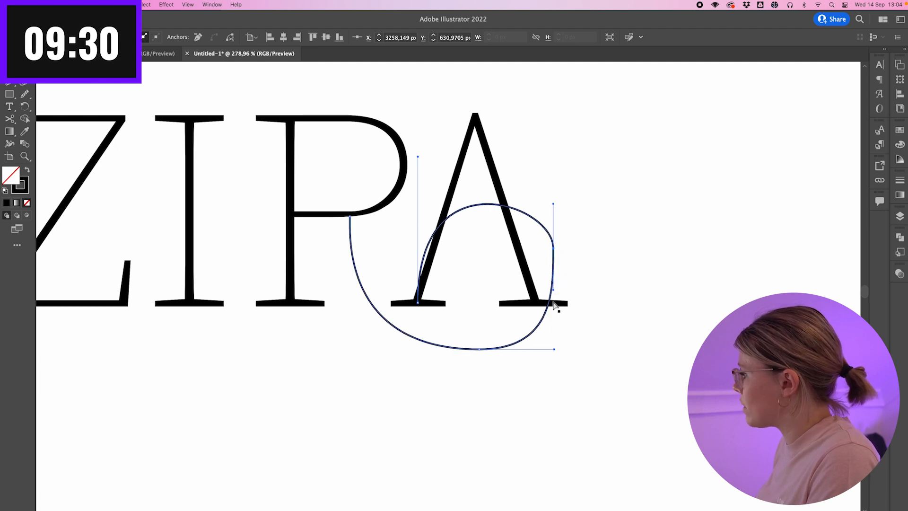
- Move the loop's lowest anchor about 16 px toward the R, shorten its R-side handle, and raise the outer anchor's upper handle about 19 px
left_click_drag(479, 349, 451, 349)
left_click_drag(316, 350, 362, 349)
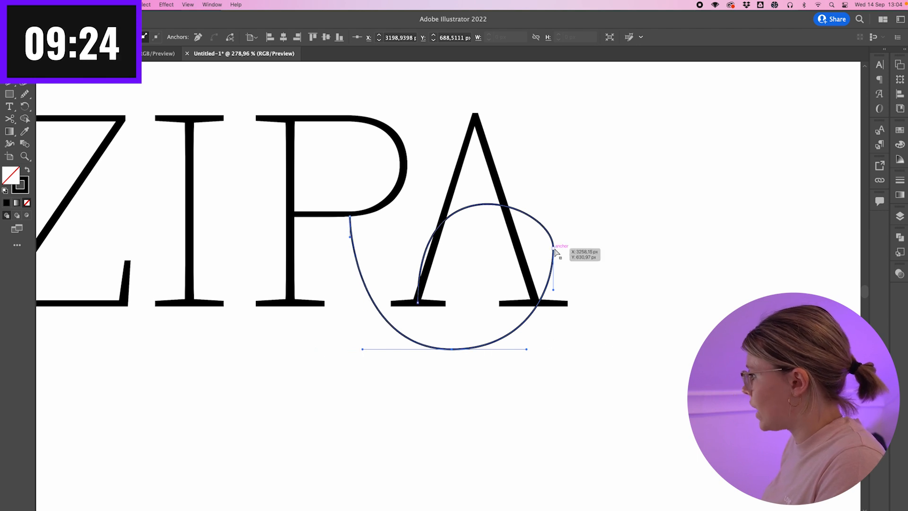
left_click_drag(555, 204, 550, 171)
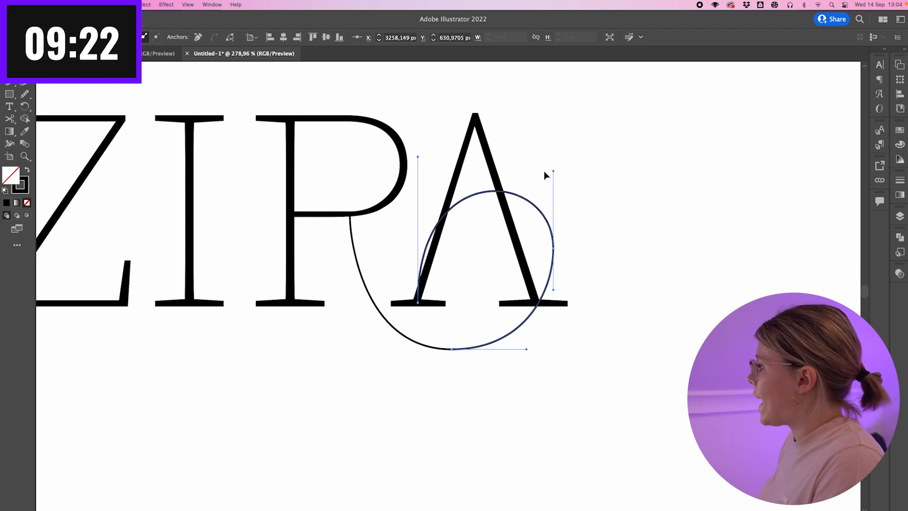
- Move the loop's outer anchor about 6 px inward and 5 px down, and lower the bottom anchor about 7 px with a shorter outer handle
left_click_drag(554, 247, 544, 257)
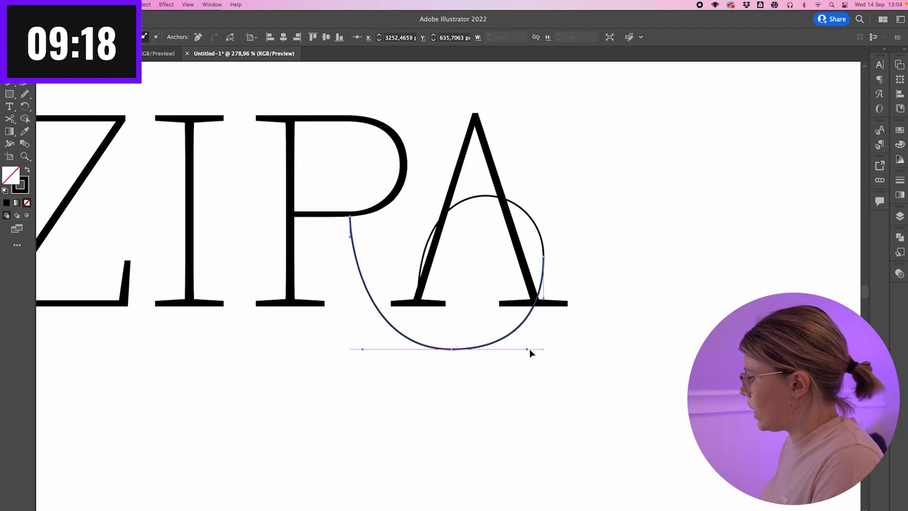
left_click_drag(452, 350, 453, 362)
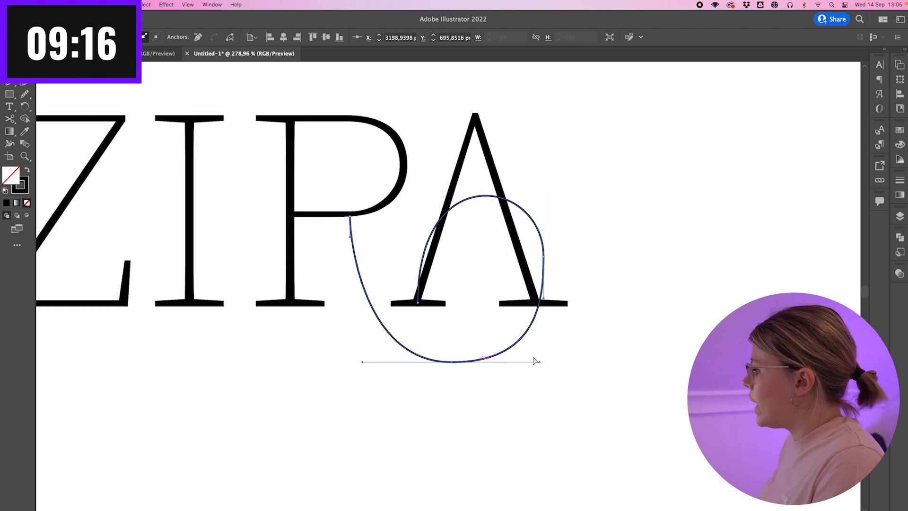
left_click_drag(541, 362, 532, 362)
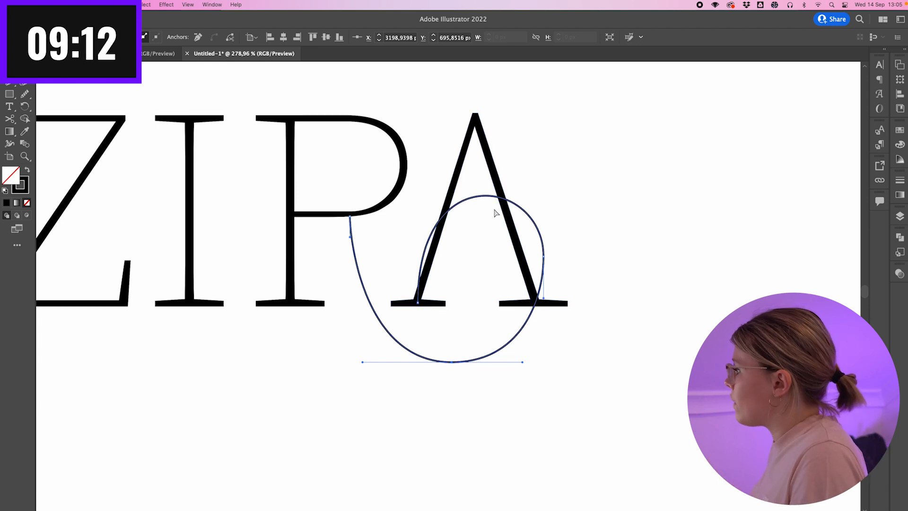
- Reshape the arch across the A by lowering the foot anchor's handle about 14 px and raising the outer anchor's upper handle about 2 px
left_click(544, 257)
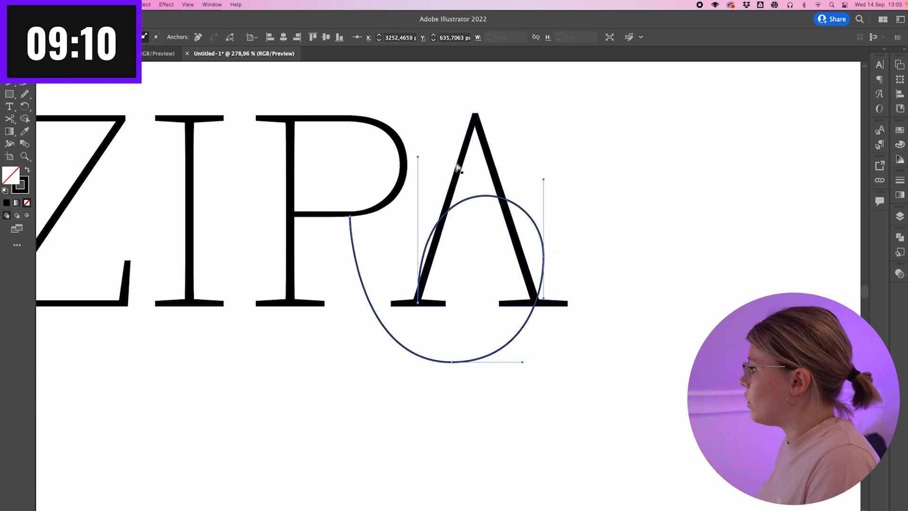
left_click_drag(418, 157, 417, 182)
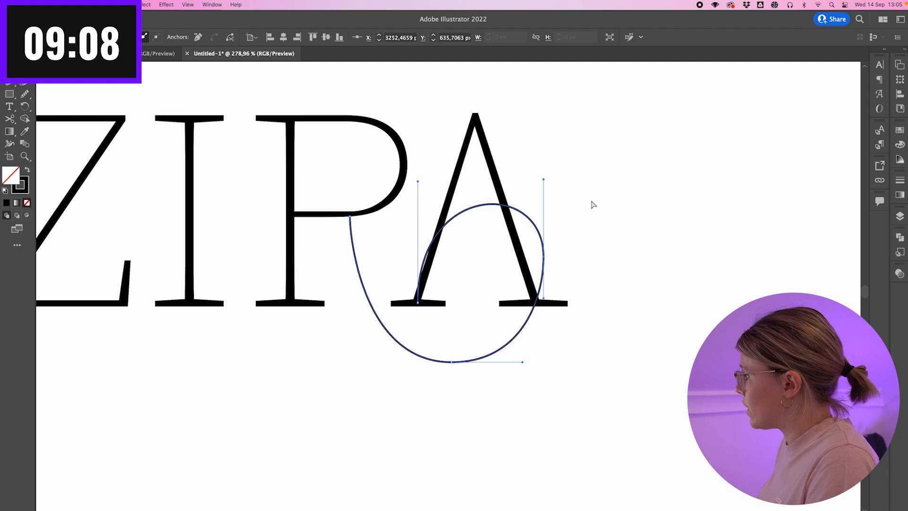
mouse_move(544, 183)
left_mouse_down()
mouse_move(538, 192)
mouse_move(538, 179)
left_mouse_up()
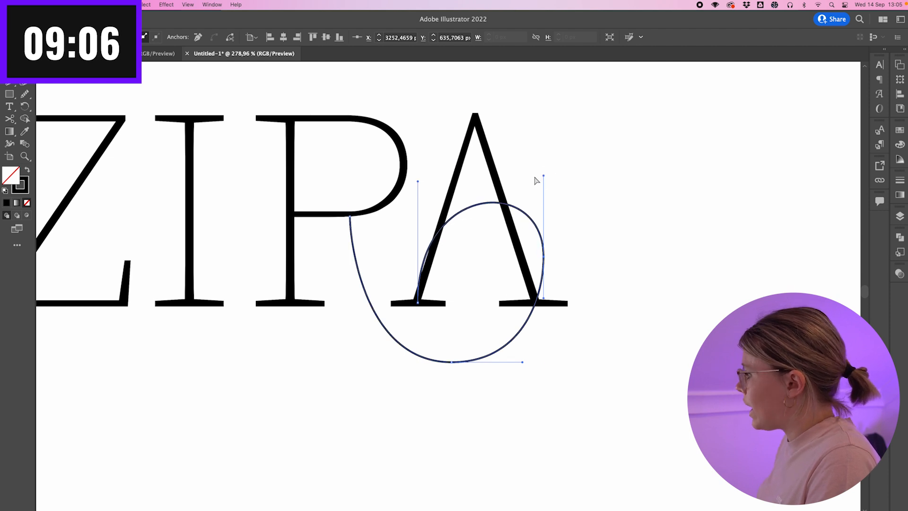
- Following the hand-drawn sketch, shift the loop's lowest anchor about 14 px outward and 5 px up, and shorten its outer handle
left_click(594, 198)
scroll(594, 198, "down", 5)
scroll(594, 199, "left", 10)
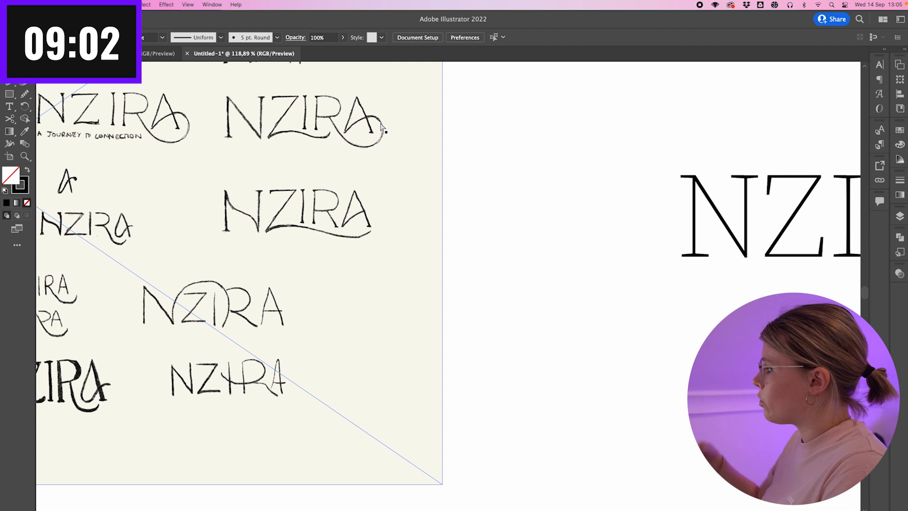
scroll(552, 220, "right", 10)
scroll(553, 220, "up", 3)
scroll(555, 221, "up", 4)
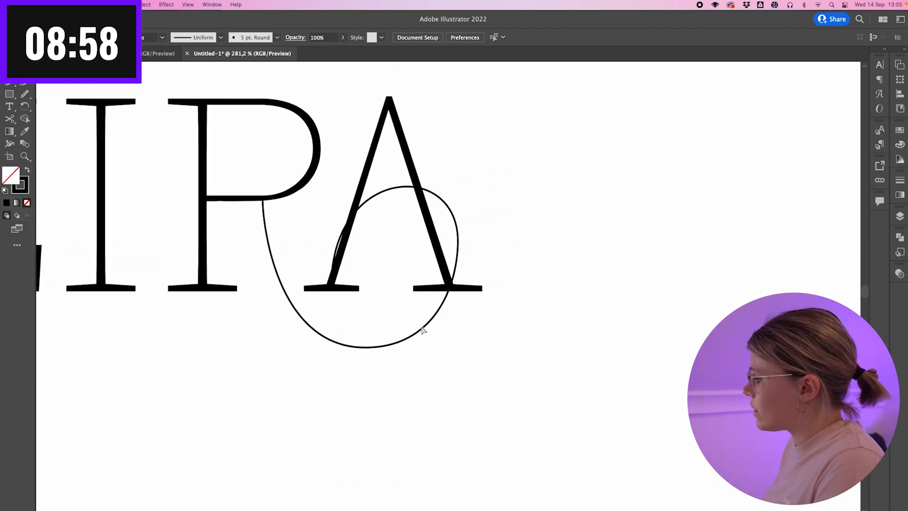
left_click(370, 347)
left_click_drag(371, 348, 391, 350)
left_click(459, 243)
left_click(389, 348)
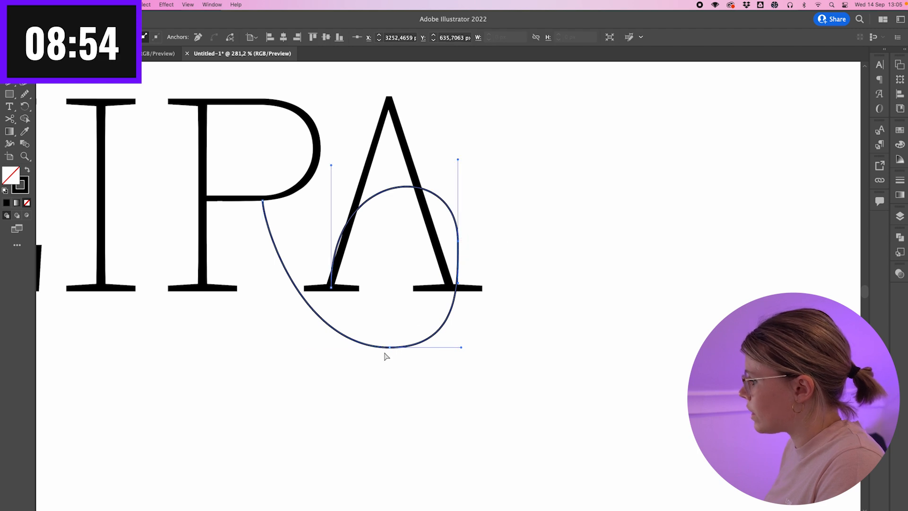
mouse_move(389, 348)
left_mouse_down()
mouse_move(390, 323)
mouse_move(391, 340)
left_mouse_up()
mouse_move(462, 338)
left_mouse_down()
mouse_move(444, 339)
mouse_move(453, 341)
left_mouse_up()
- Flatten the loop's arch by lowering the outer anchor's upper handle about 15 px
left_click(459, 242)
left_click(459, 162)
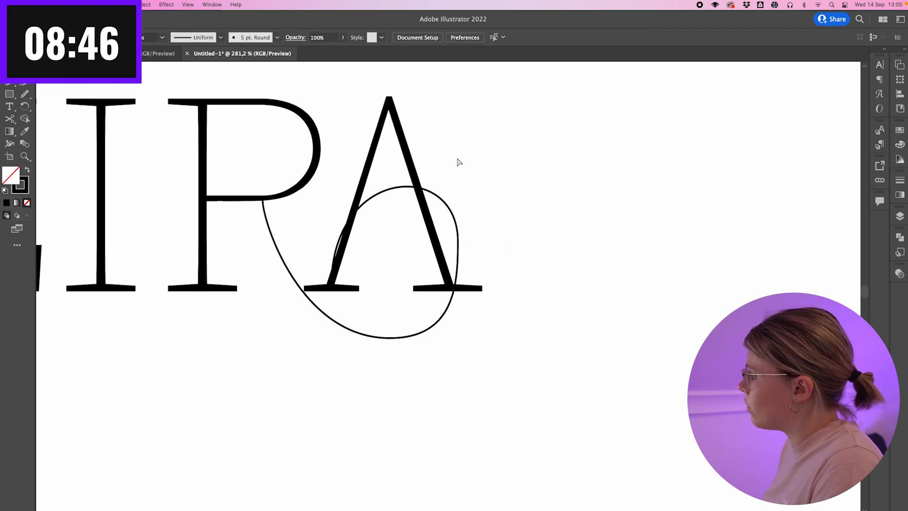
left_click(453, 203)
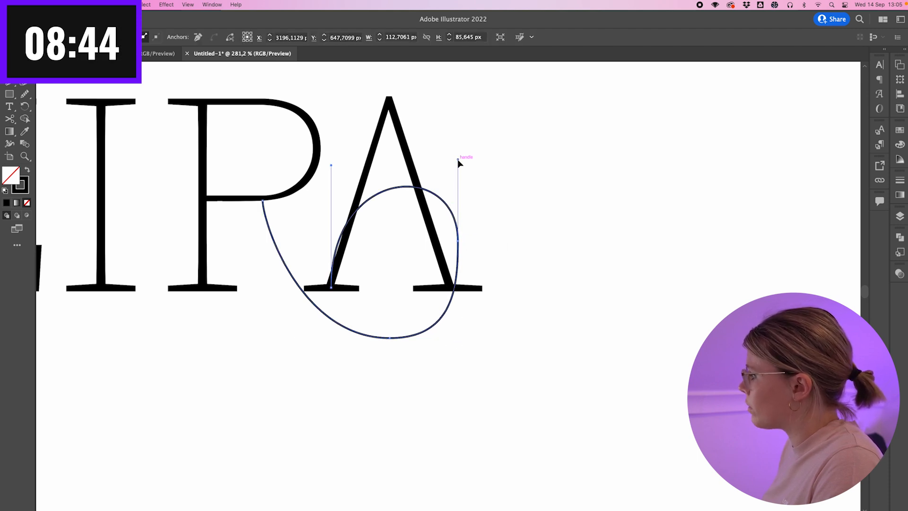
left_click_drag(457, 158, 458, 188)
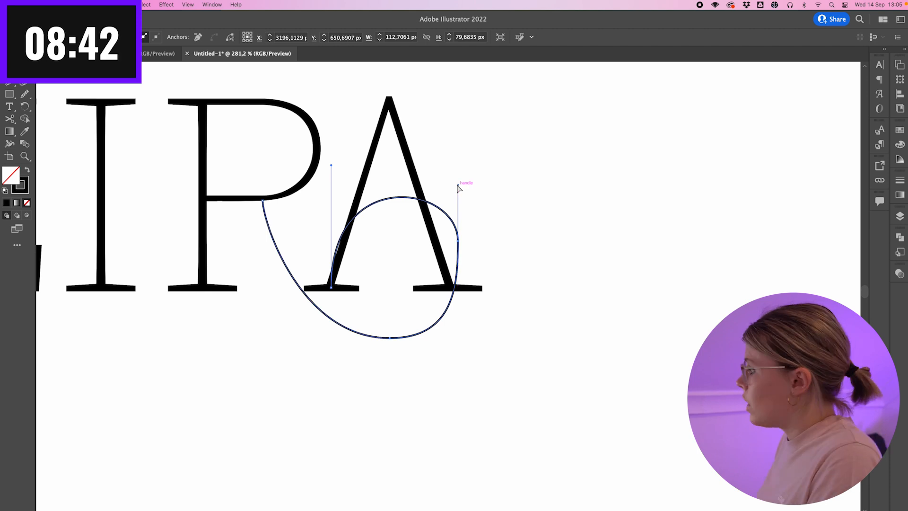
- Shorten the outer anchor's lower handle, lengthen the bottom anchor's handle about 9 px, and lower the foot anchor's handle about 12 px
left_click(458, 242)
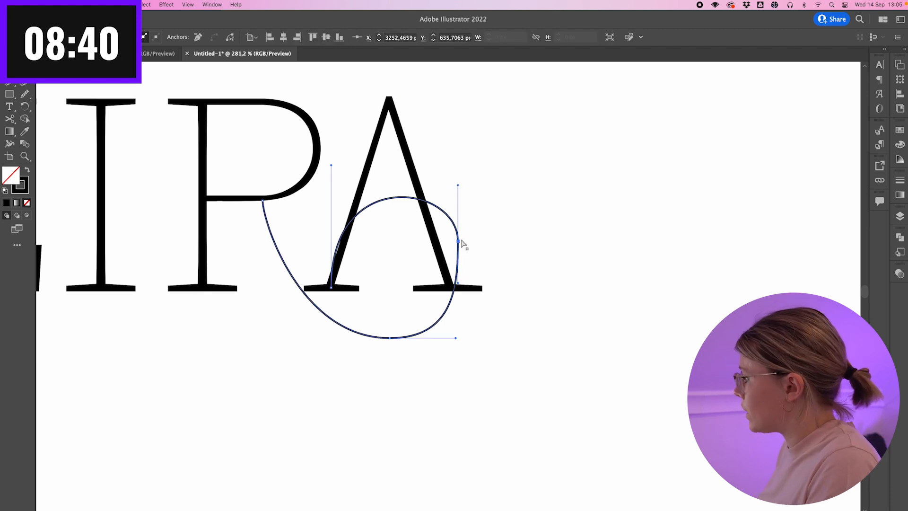
left_click_drag(459, 284, 463, 257)
mouse_move(455, 338)
left_mouse_down()
mouse_move(438, 338)
mouse_move(461, 339)
left_mouse_up()
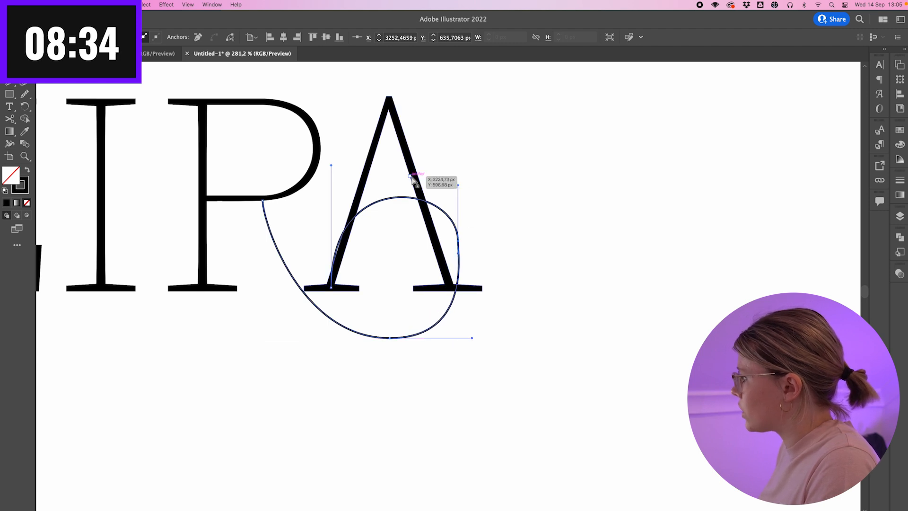
left_click_drag(331, 167, 332, 188)
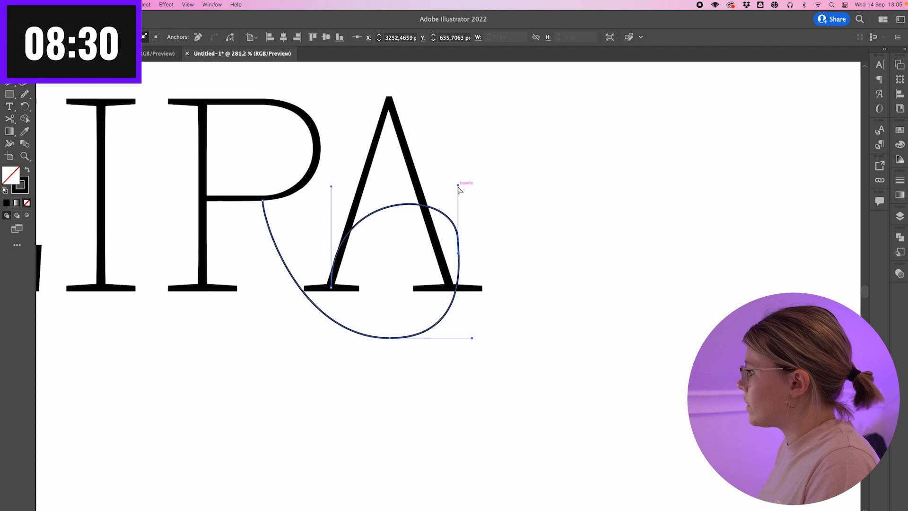
- Raise the loop's lowest anchor about 7 px, widen the outer curve, and lengthen both of its vertical handles
mouse_move(459, 188)
left_mouse_down()
mouse_move(460, 204)
mouse_move(458, 191)
left_mouse_up()
left_click_drag(331, 189, 331, 197)
left_click_drag(472, 338, 453, 339)
left_click_drag(390, 338, 391, 325)
left_click_drag(449, 218, 487, 218)
left_click_drag(468, 267, 469, 325)
left_click_drag(469, 208, 469, 173)
- Pull the loop's lower curve outward and down, and straighten the outer anchor's upper handle to vertical
left_click(359, 189)
mouse_move(438, 462)
left_mouse_down()
mouse_move(369, 466)
mouse_move(448, 456)
left_mouse_up()
left_click_drag(464, 427, 484, 356)
left_click(441, 382)
left_click_drag(418, 384, 474, 424)
left_click_drag(620, 198, 598, 200)
- Nudge the loop's foot anchor and outer anchor together 10 px up and 3 px left
key("a")
left_click(617, 222)
left_click(381, 355)
left_click(597, 323, "shift")
key("Up")
key("Up")
key("Up")
key("Up")
key("Up")
key("Up")
key("Up")
key("Up")
key("Up")
key("Up")
key("Left")
key("Left")
key("Left")
- Shorten the bottom anchor's outer handle about 4 px and nudge that anchor a few pixels toward the R
left_click(486, 261)
left_click(500, 423)
left_click_drag(594, 424, 584, 425)
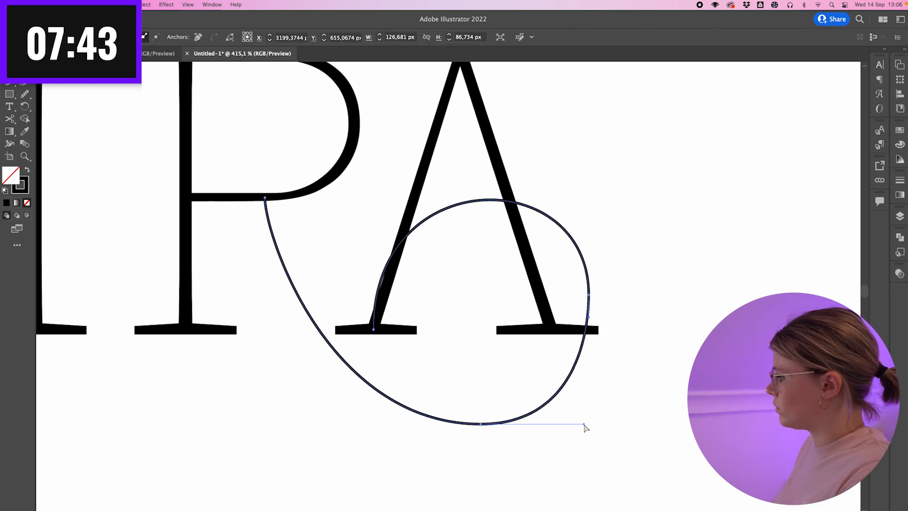
left_click(481, 424)
key("Left")
key("Left")
key("Left")
key("Left")
key("Left")
key("Left")
key("Left")
key("Left")
- Balance the outer curve by shortening its upper handle about 10 px, lengthening its lower handle about 17 px, and slightly shortening the bottom handle
left_click_drag(589, 296, 588, 196)
key("super+z")
left_click_drag(589, 160, 586, 184)
left_click_drag(588, 317, 588, 355)
left_click_drag(569, 424, 562, 426)
left_click_drag(588, 354, 588, 359)
- Shorten the outer anchor's upper handle slightly more to flatten the arch, and review the whole wordmark
left_click(600, 224)
key("super+minus")
left_click(571, 255)
left_click_drag(583, 189, 582, 204)
left_click(583, 296)
left_click(612, 209)
scroll(612, 209, "down", 5)
scroll(612, 208, "up", 5)
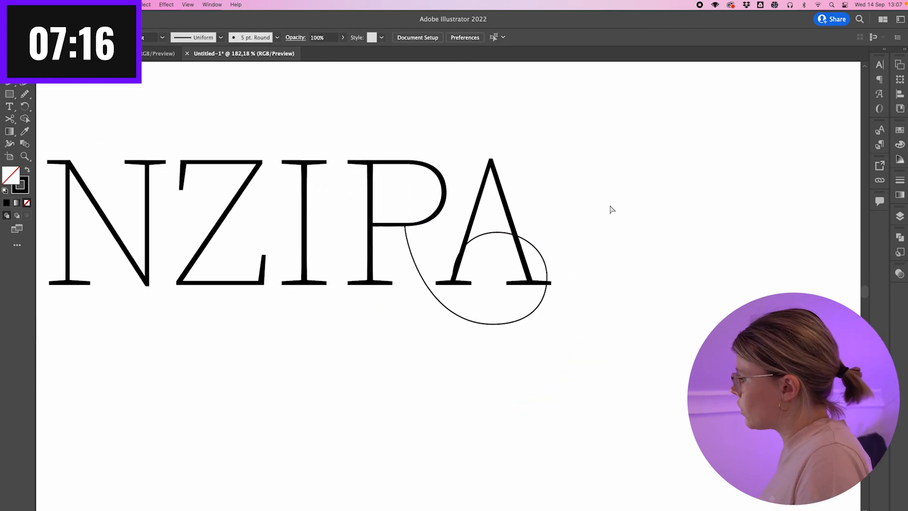
- Draw a filled four-sided Pen shape over the inner serif of the A's right foot, with one edge along the leg's inner side
scroll(539, 211, "up", 2)
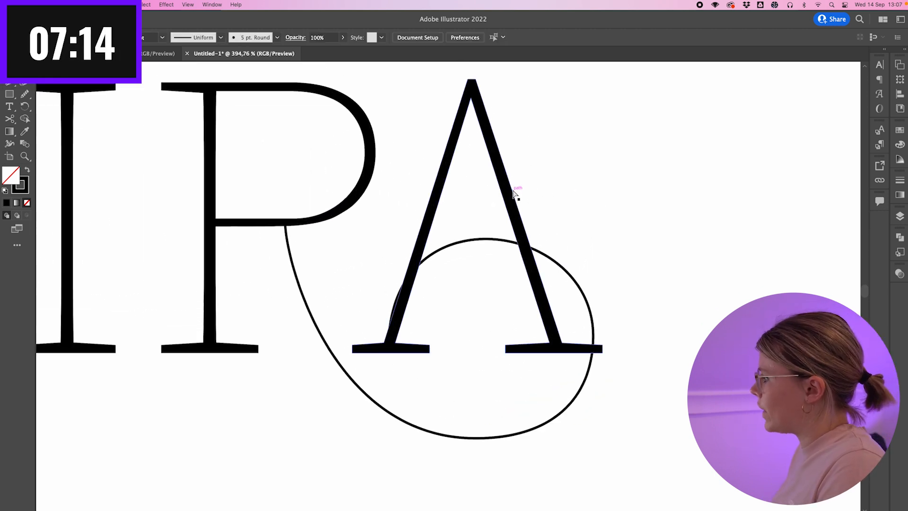
left_click(508, 198)
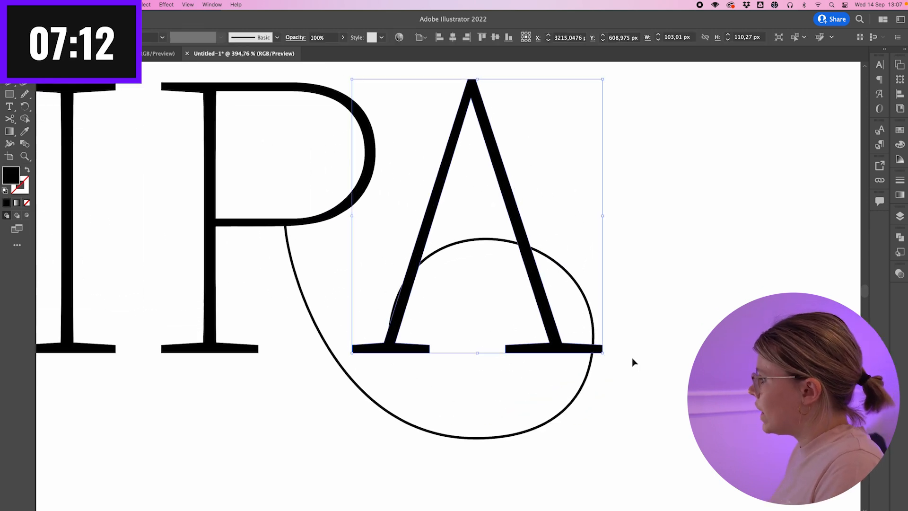
scroll(632, 358, "up", 3)
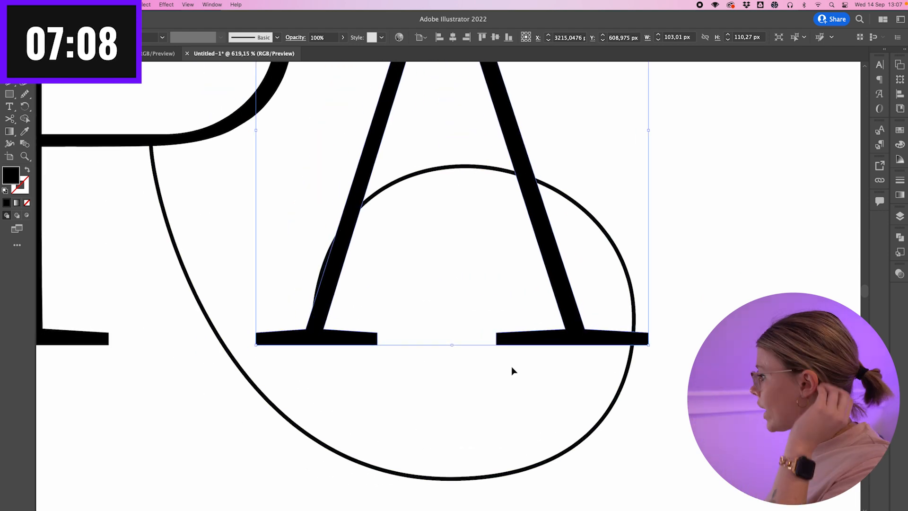
left_click(10, 84)
scroll(426, 310, "up", 2)
scroll(602, 361, "right", 2)
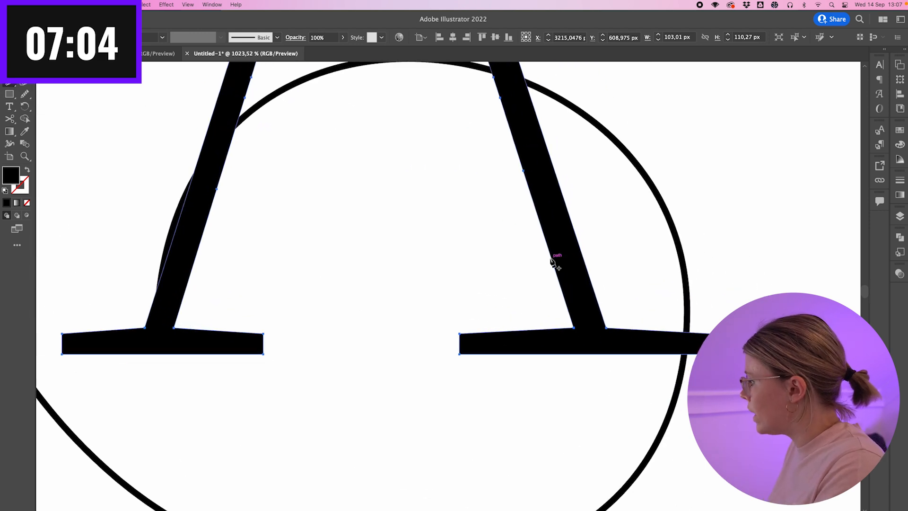
left_click(551, 259)
left_click(590, 381)
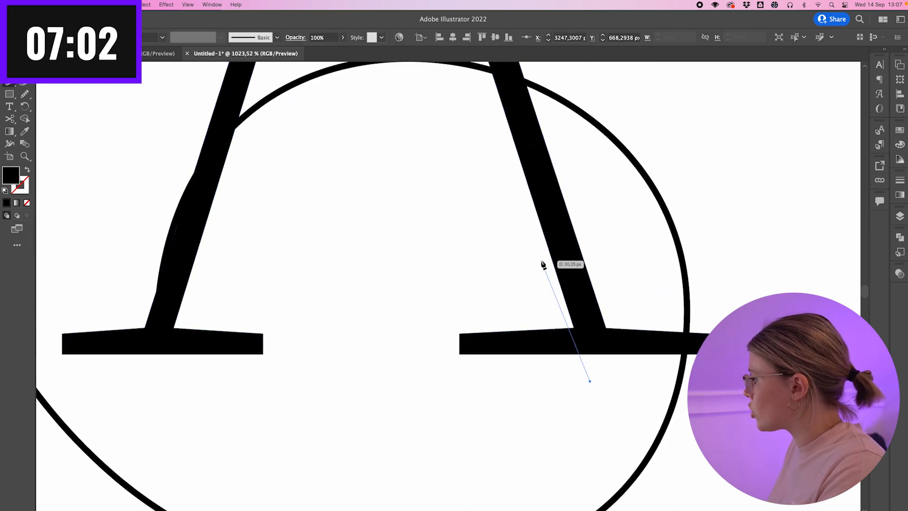
key("super+z")
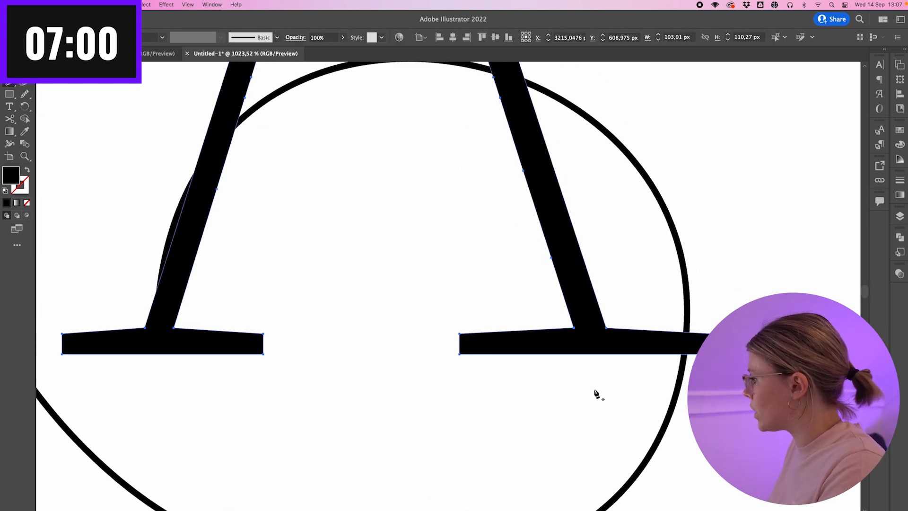
left_click(542, 226)
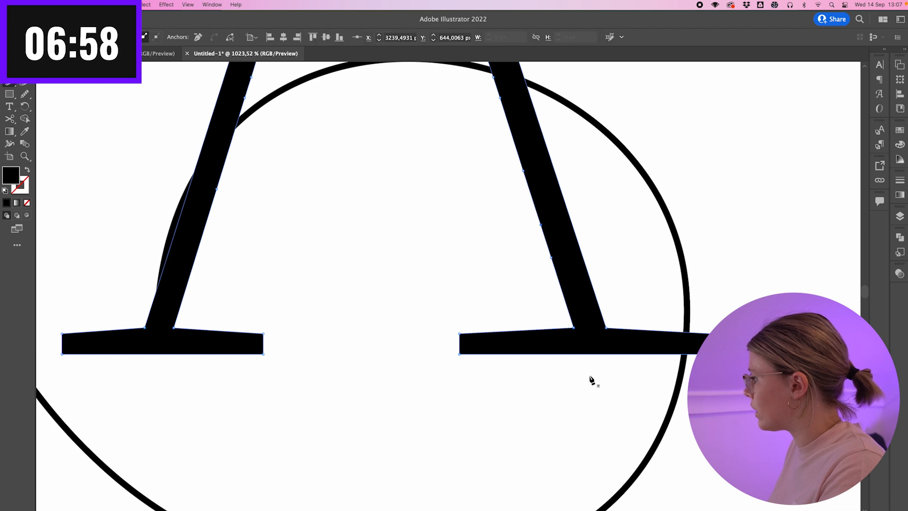
left_click_drag(597, 391, 542, 228)
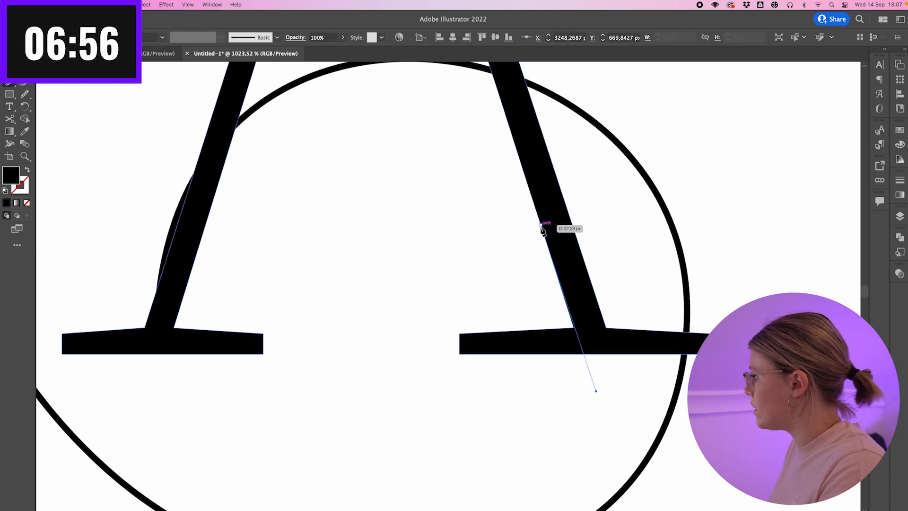
left_click(542, 227)
left_click(395, 263)
left_click(408, 402)
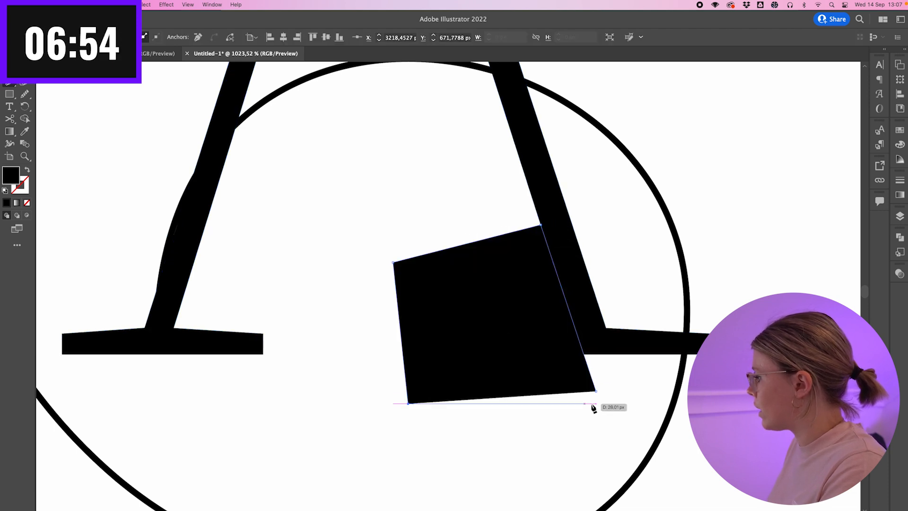
left_click(596, 391)
- Cut the inner serif off the A's right foot by removing the drawn shape and its overlap with Shape Builder
key("v")
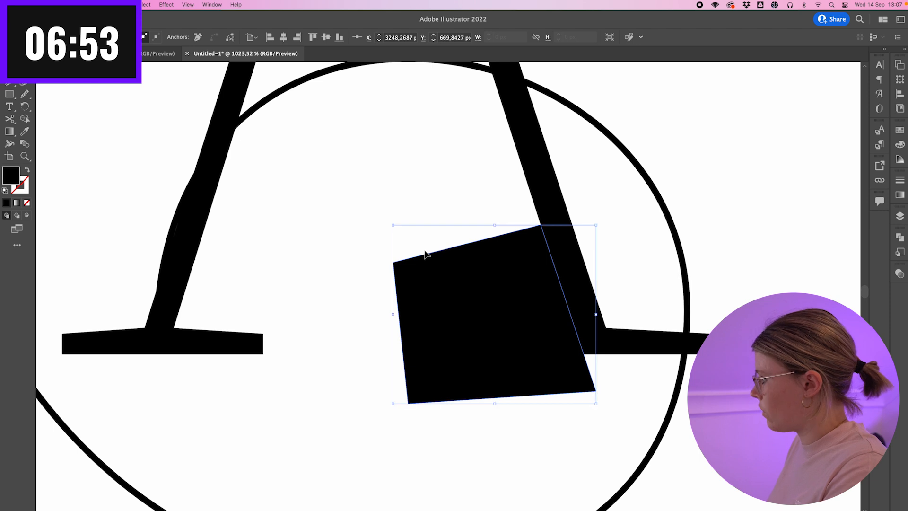
left_click(562, 214, "shift")
left_click(25, 119)
left_click_drag(461, 288, 544, 401)
key("v")
left_click(544, 401)
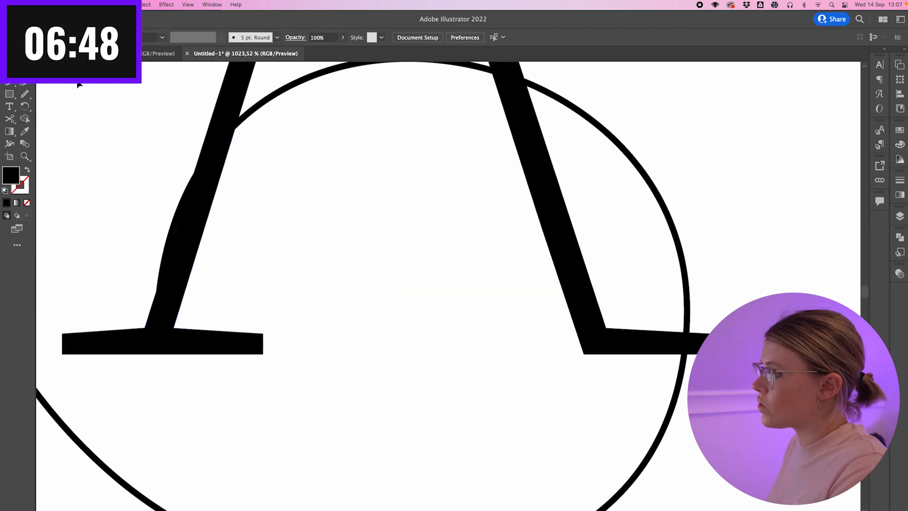
- Draw a second four-sided Pen shape over the outer serif of the A's right foot, aligned with the leg's outer edge
left_click(5, 82)
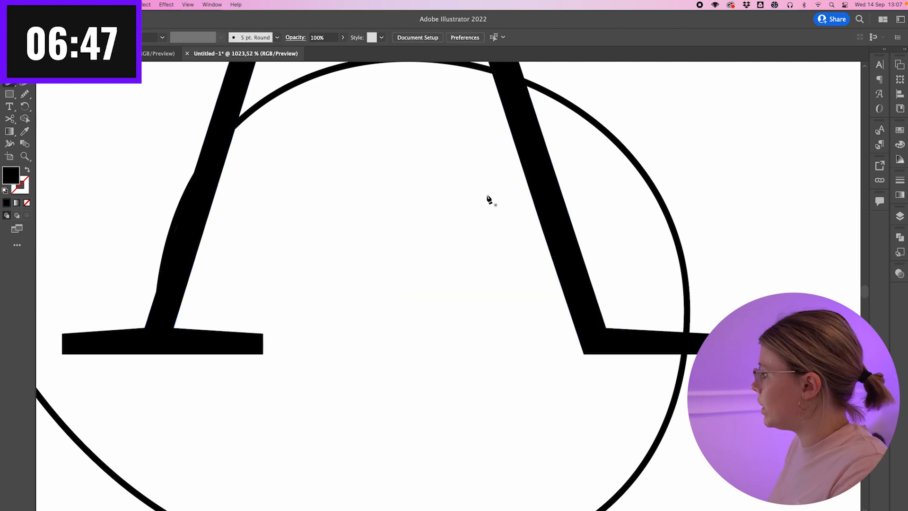
left_click(568, 211)
left_click(627, 391)
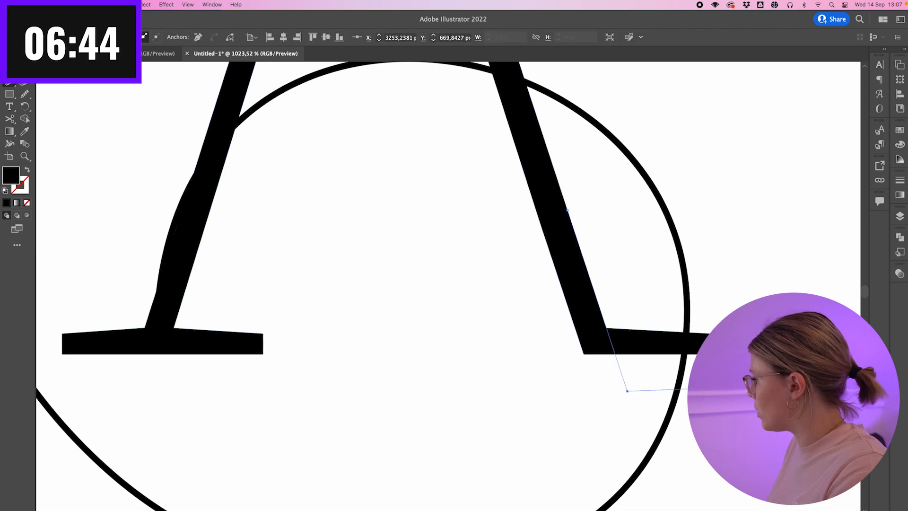
left_click(758, 389)
left_click(738, 217)
left_click(568, 210)
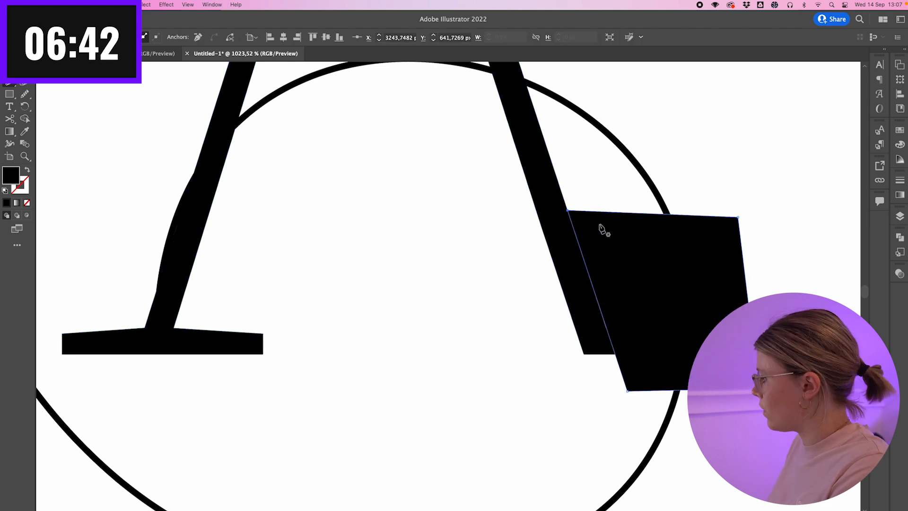
- Remove the second shape and the outer serif beneath it from the A with Shape Builder, leaving a plain slanted leg
key("v")
left_click(564, 234, "shift")
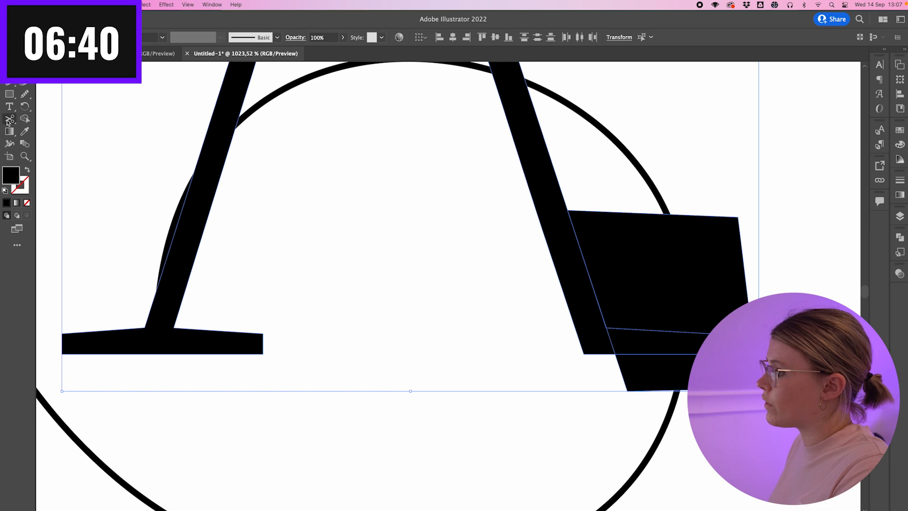
left_click(24, 120)
left_click(631, 320, "alt")
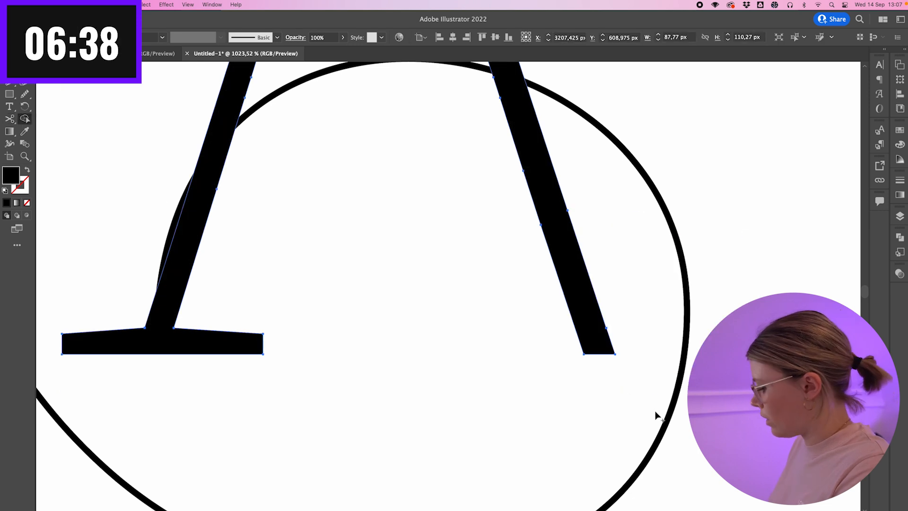
- Draw a filled four-sided Pen shape over the inner serif of the A's left foot, with one edge along the leg's inner side
left_click(391, 322)
scroll(391, 322, "left", 3)
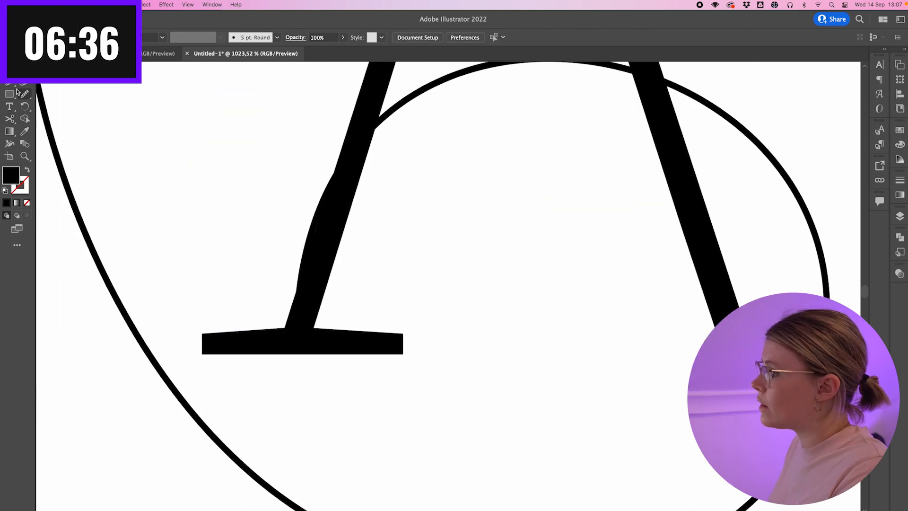
left_click(363, 168)
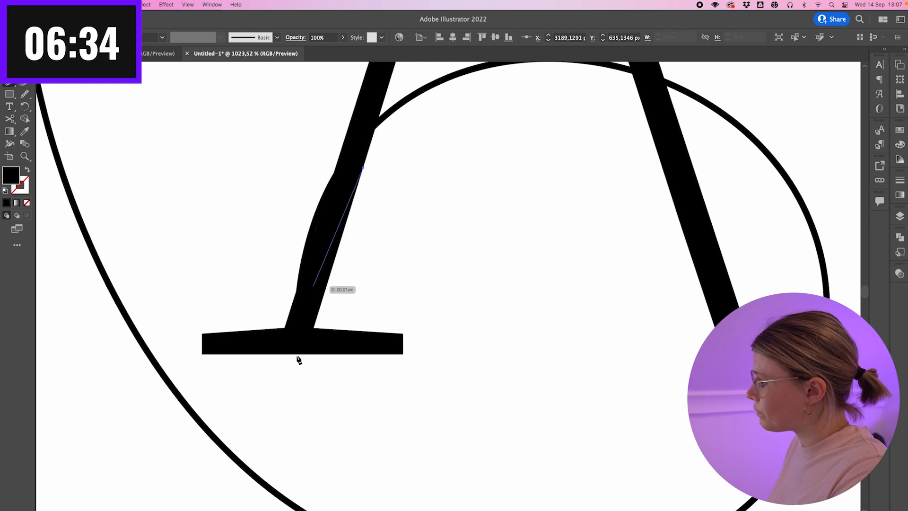
left_click(294, 393)
left_click(482, 402)
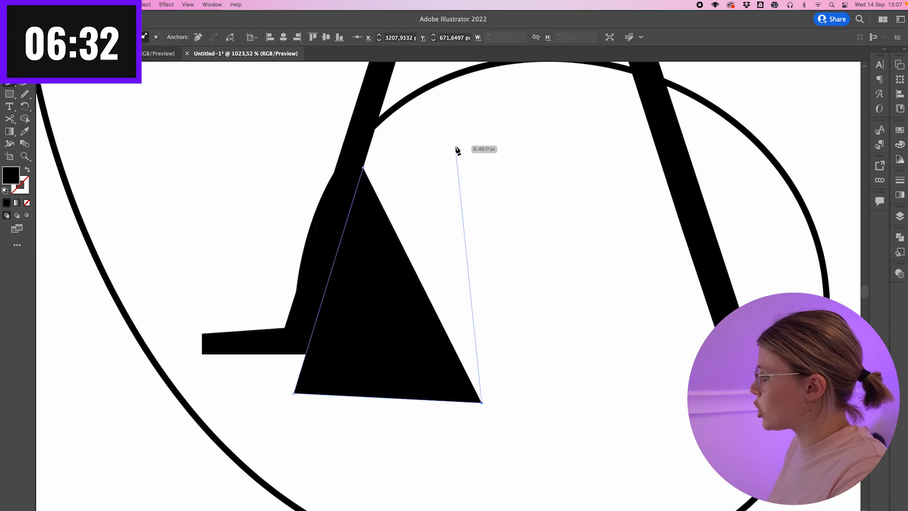
left_click(456, 146)
left_click(363, 169)
- Cut the inner serif off the A's left foot by removing the drawn shape and its overlap with Shape Builder
key("v")
left_click(325, 202, "shift")
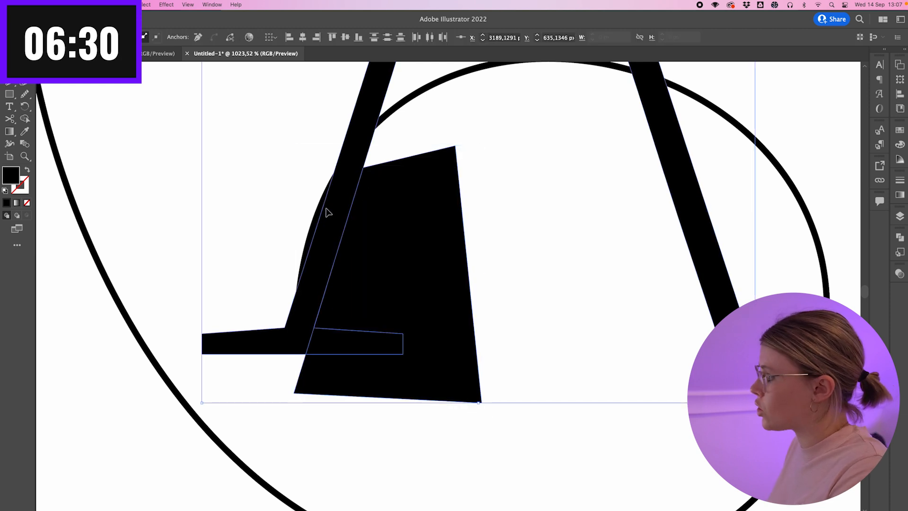
left_click(26, 119)
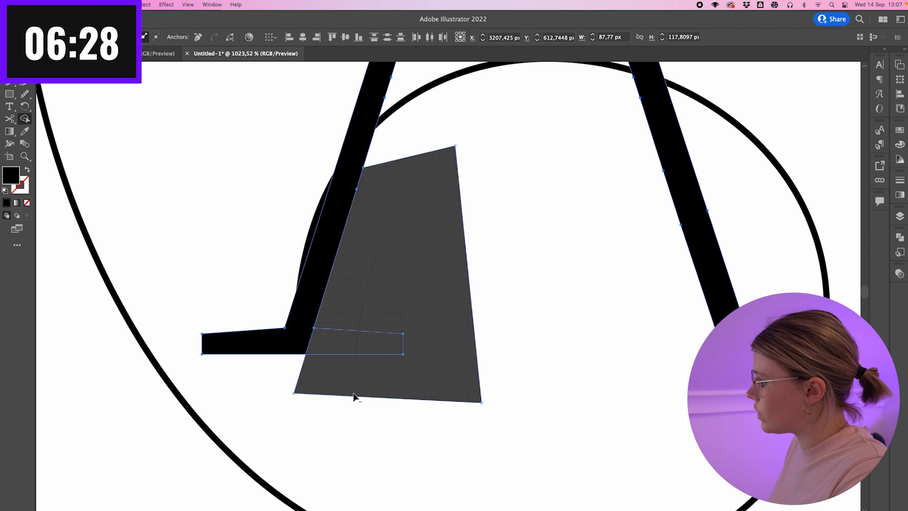
left_click(355, 394, "alt")
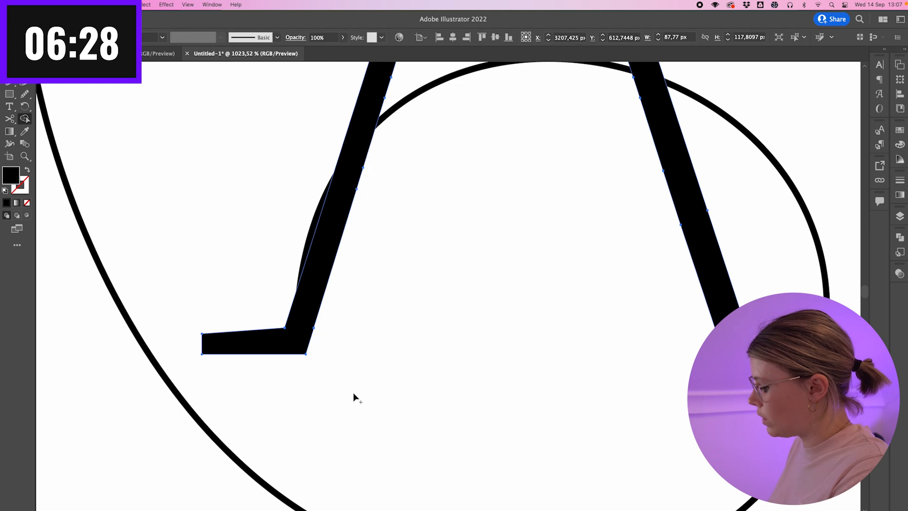
- Draw a roughly triangular Pen shape over the outer serif of the A's left foot, aligned with the leg's outer edge
left_click(12, 87)
left_click(343, 144)
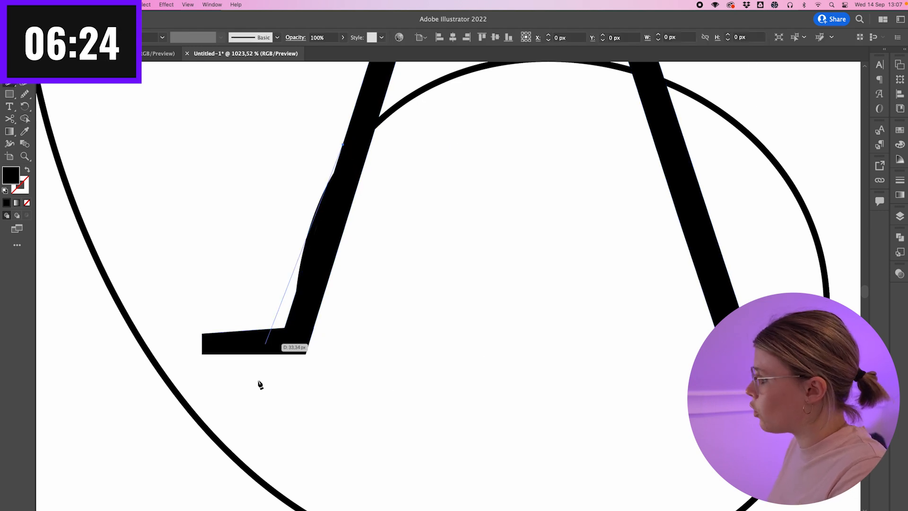
left_click(181, 338)
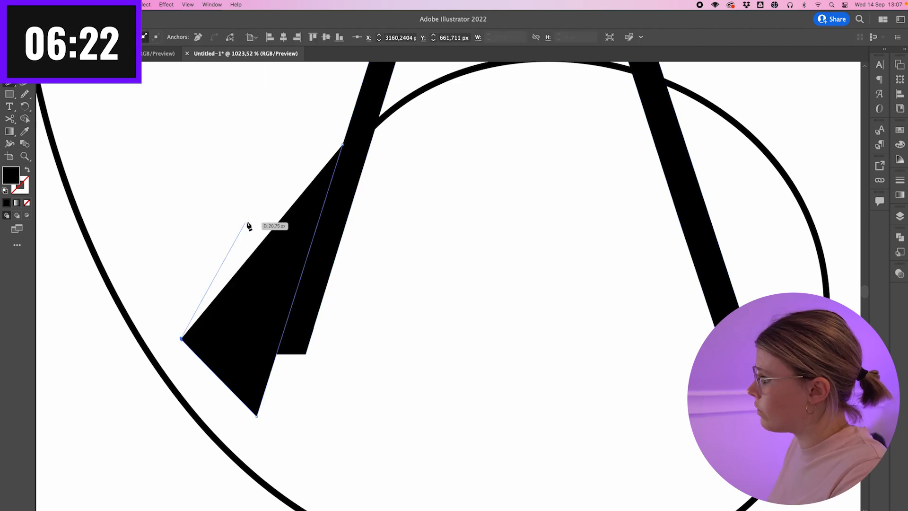
key("v")
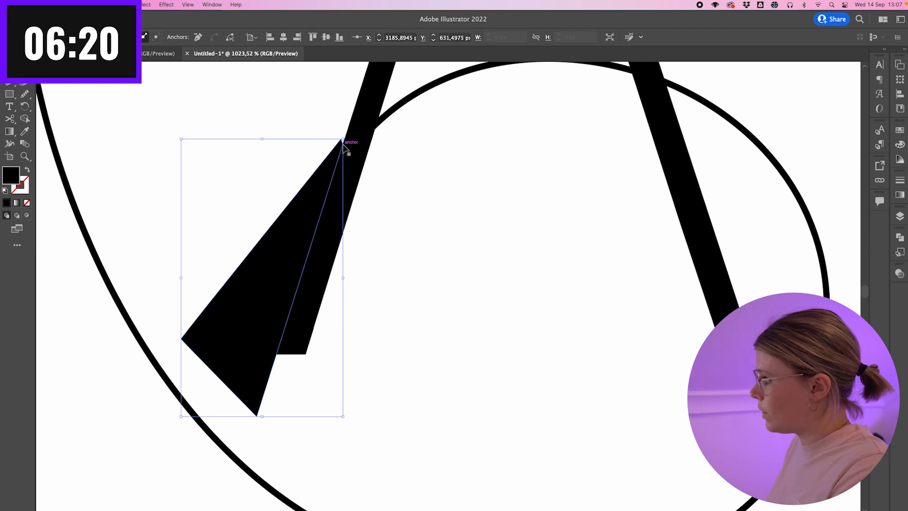
- Remove the triangular shape and the outer serif beneath it from the A with Shape Builder, leaving a plain slanted leg
left_click(352, 149)
left_click(355, 109)
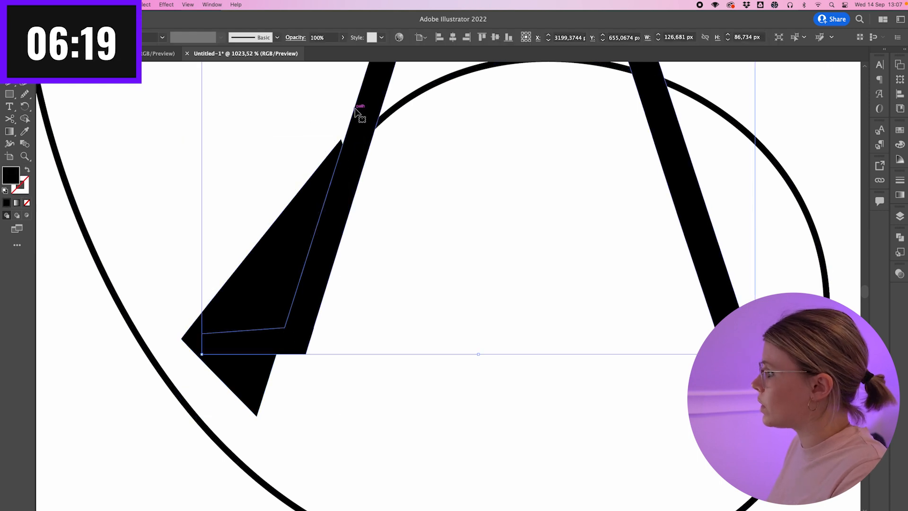
left_click(318, 196, "shift")
key("shift+m")
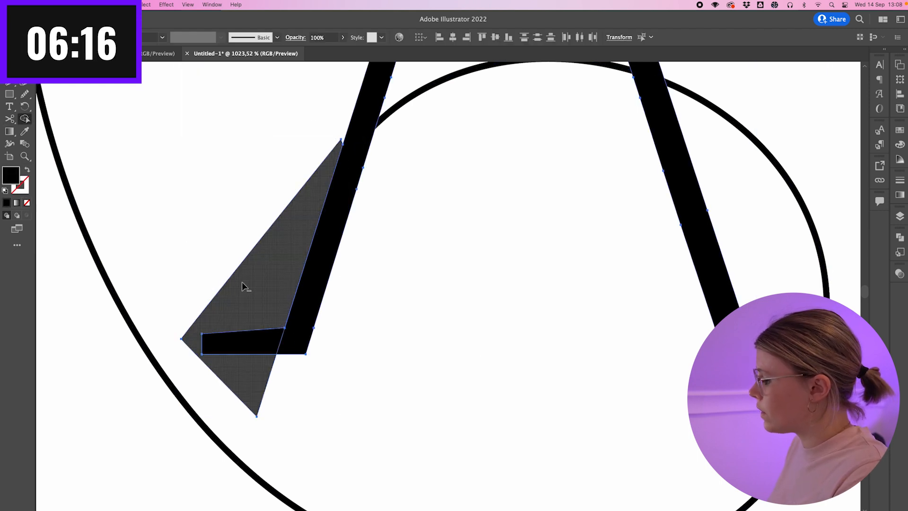
left_click_drag(242, 282, 242, 400)
key("v")
left_click(374, 399)
- Thicken the stroke of the R's looping leg to 4 px so it matches the letter strokes
scroll(374, 398, "down", 4)
scroll(374, 398, "down", 5)
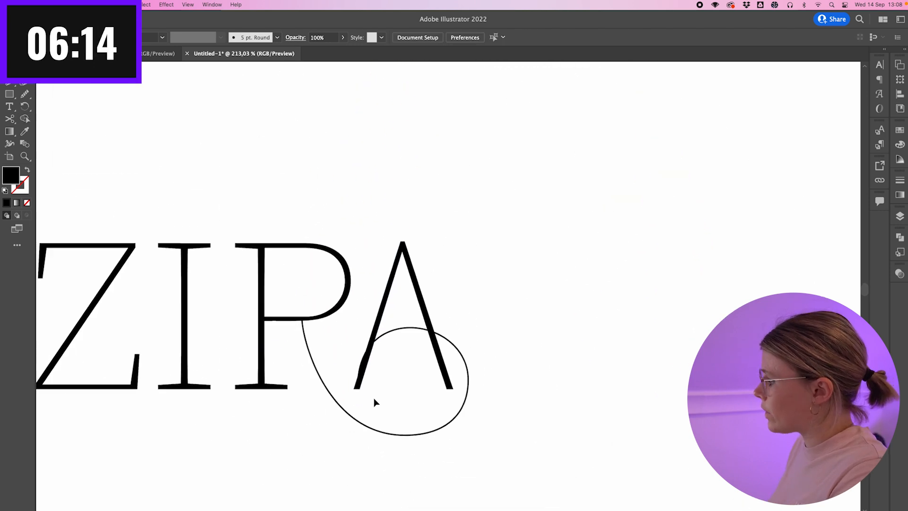
scroll(371, 402, "up", 4)
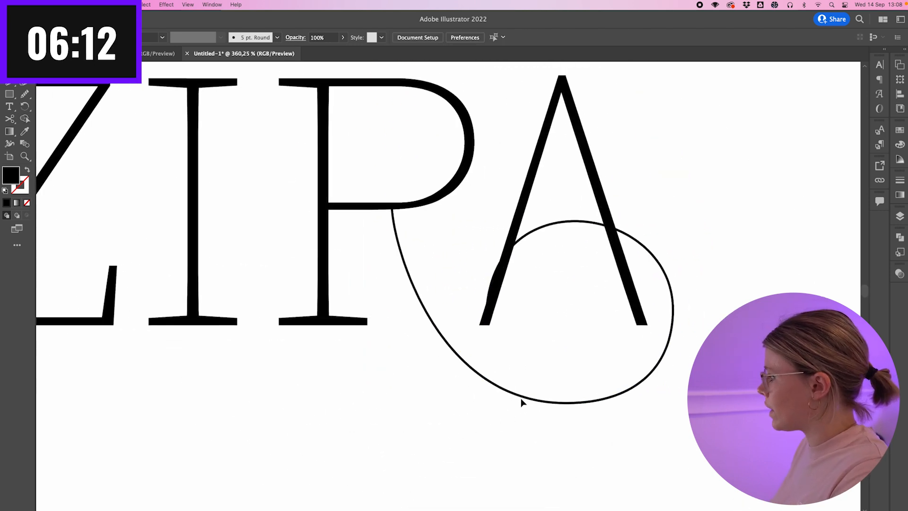
left_click(523, 400)
scroll(501, 369, "right", 3)
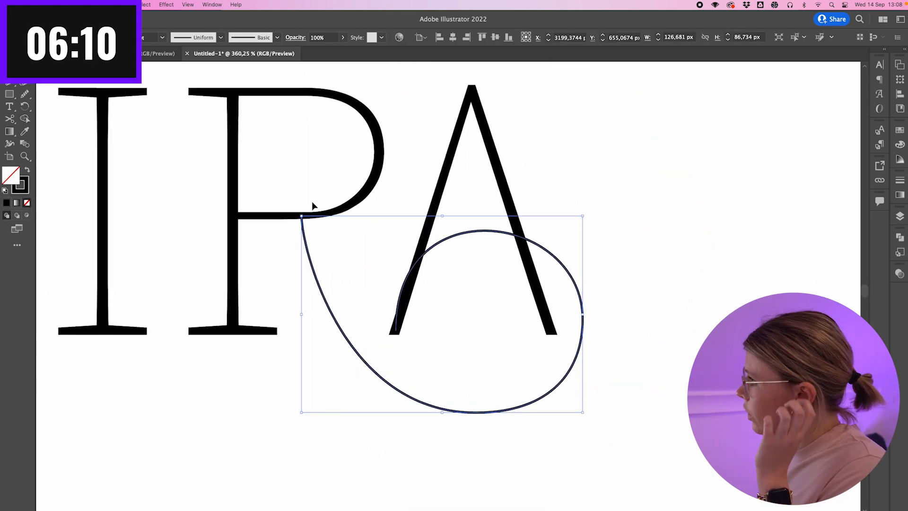
key("Up")
key("Up")
key("Up")
key("Up")
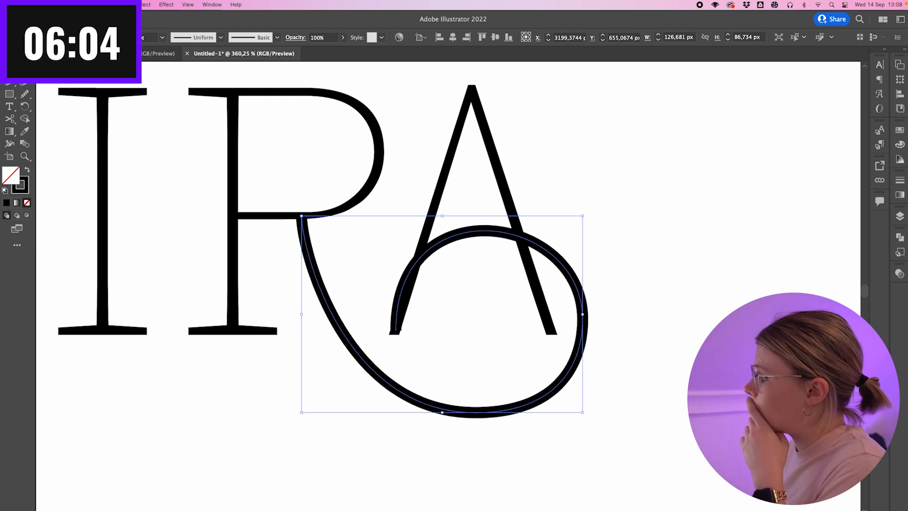
- Nudge the A slightly sideways toward the R
left_click(591, 179)
scroll(491, 183, "up", 5)
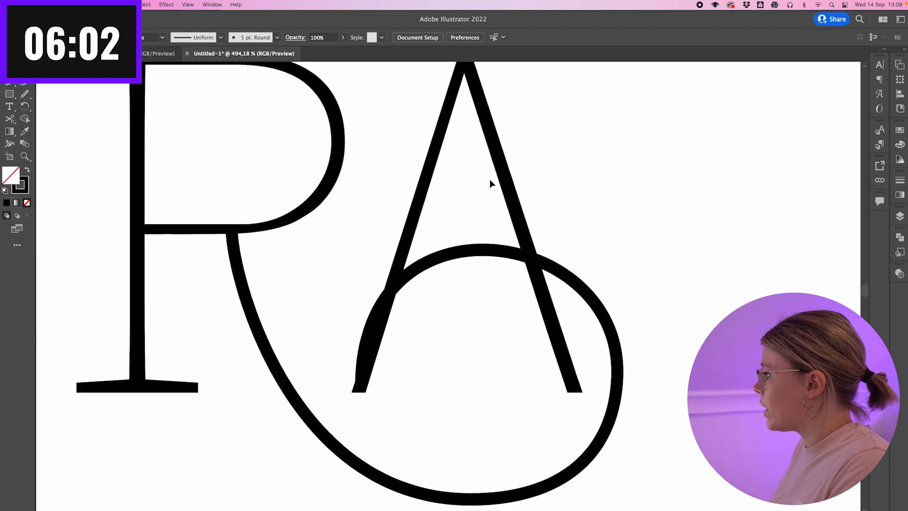
left_click_drag(507, 197, 510, 202)
left_click(617, 237)
- Scale the looping leg path down proportionally to about 120 px wide so its end sits within the A's left foot
scroll(594, 239, "down", 4)
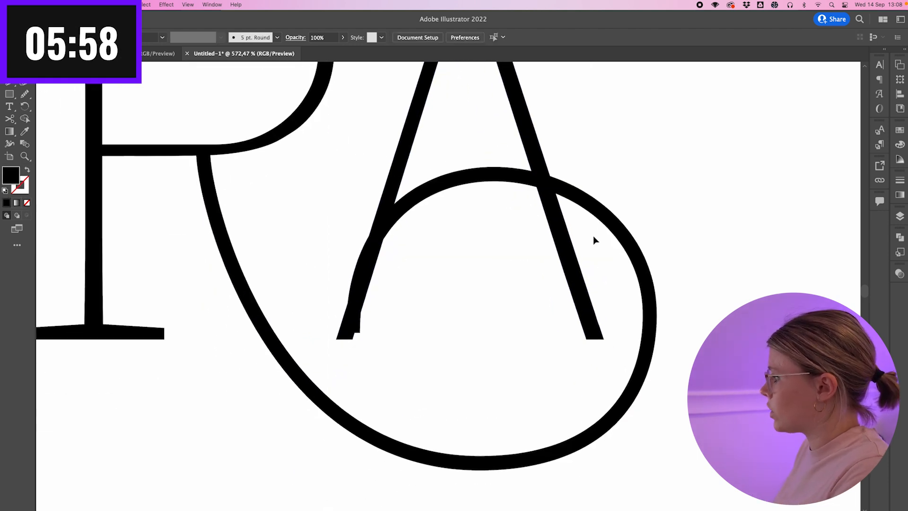
left_click(392, 191)
left_click(443, 187)
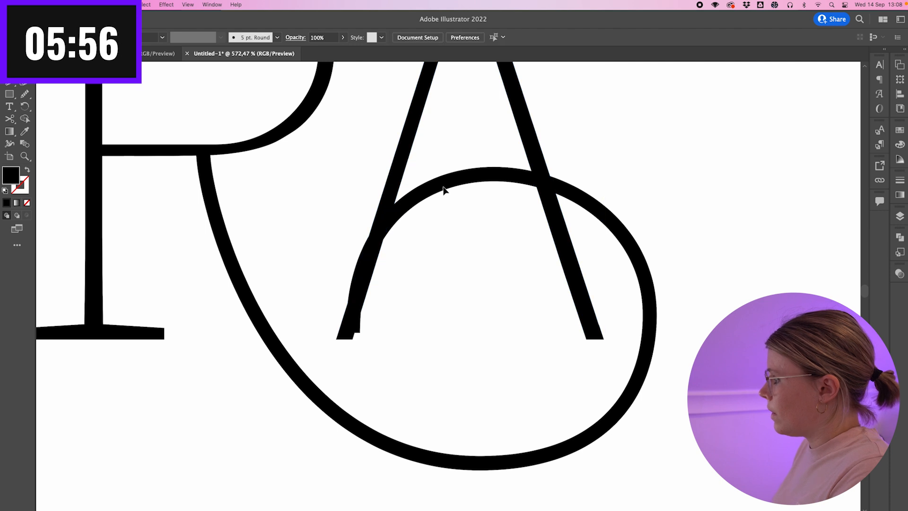
left_click(444, 184)
scroll(371, 339, "up", 2)
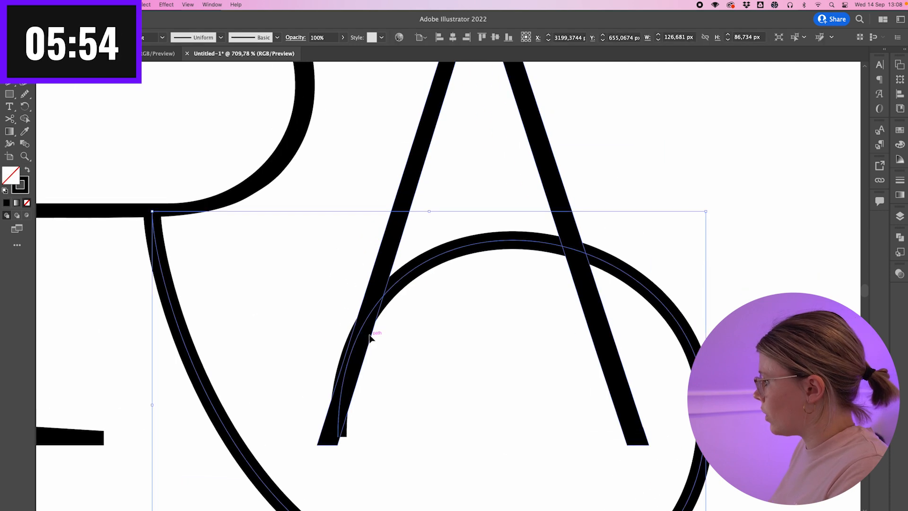
scroll(371, 339, "down", 4)
left_click_drag(706, 107, 680, 121)
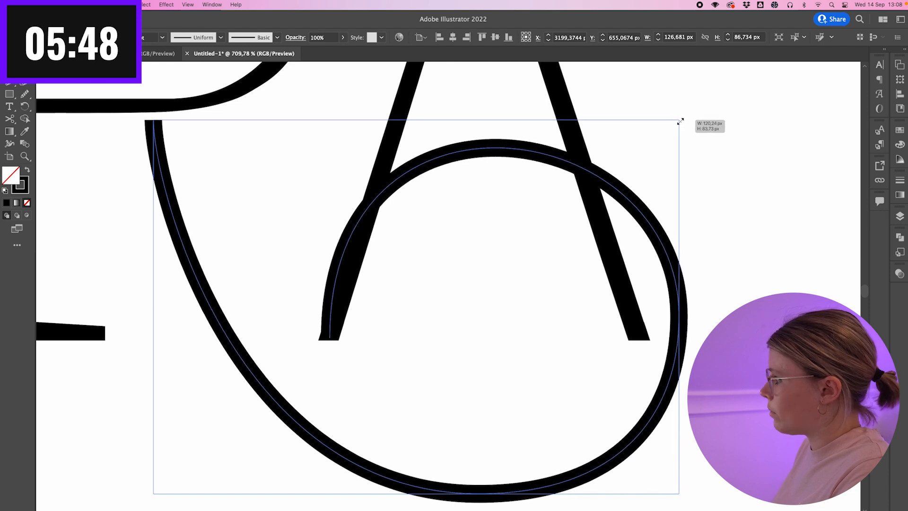
- Move the looping leg's starting anchor back up into the underside of the R's bowl and lengthen its curve handle downward
key("a")
left_click_drag(150, 124, 156, 106)
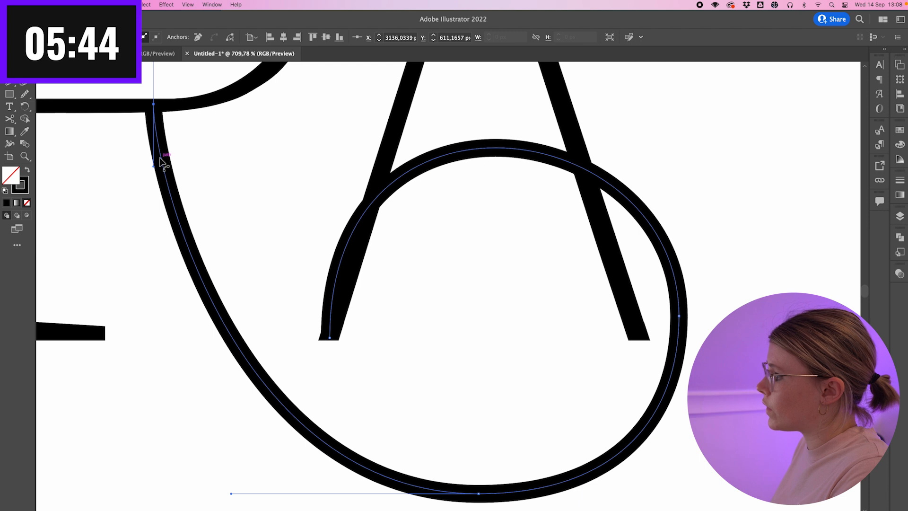
left_click_drag(155, 169, 155, 204)
left_click(223, 192)
- Widen the looping leg's stroke to about 5.6 px at its start beneath the R's bowl with the Width tool
key("super+1")
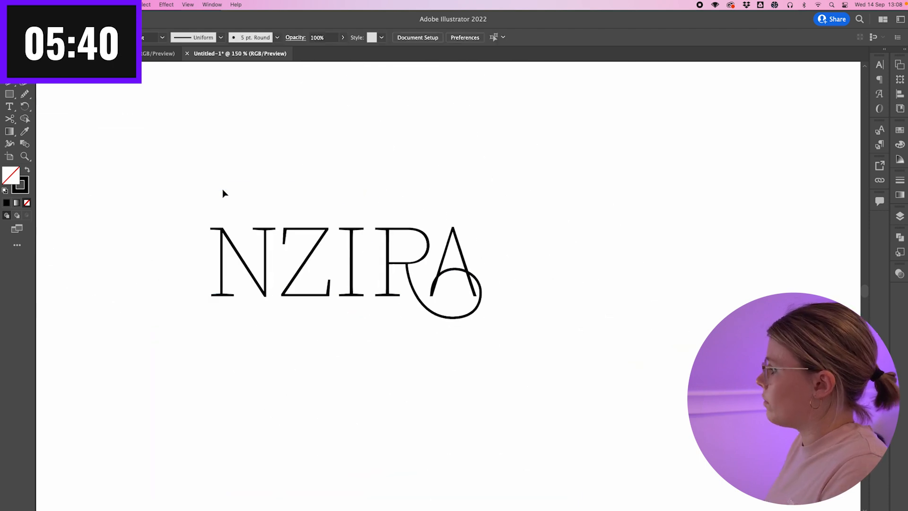
scroll(411, 274, "up", 5)
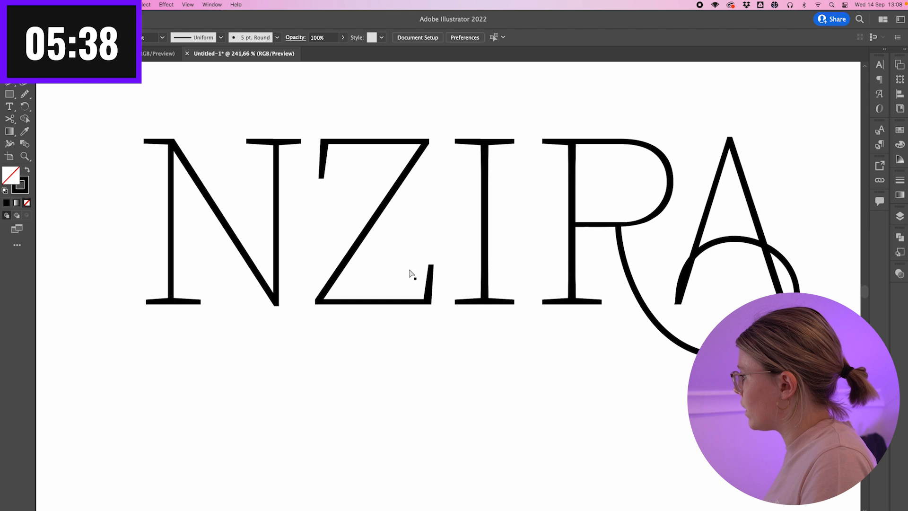
scroll(410, 273, "down", 3)
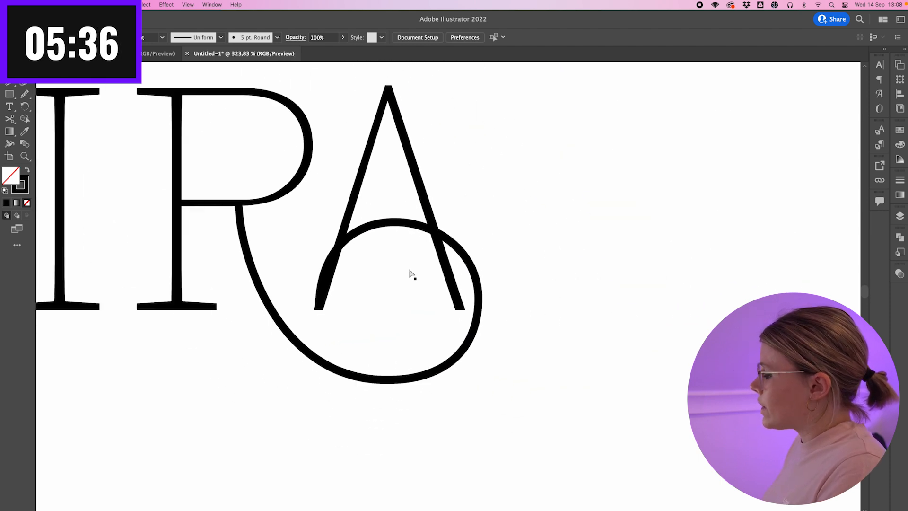
scroll(438, 339, "down", 2)
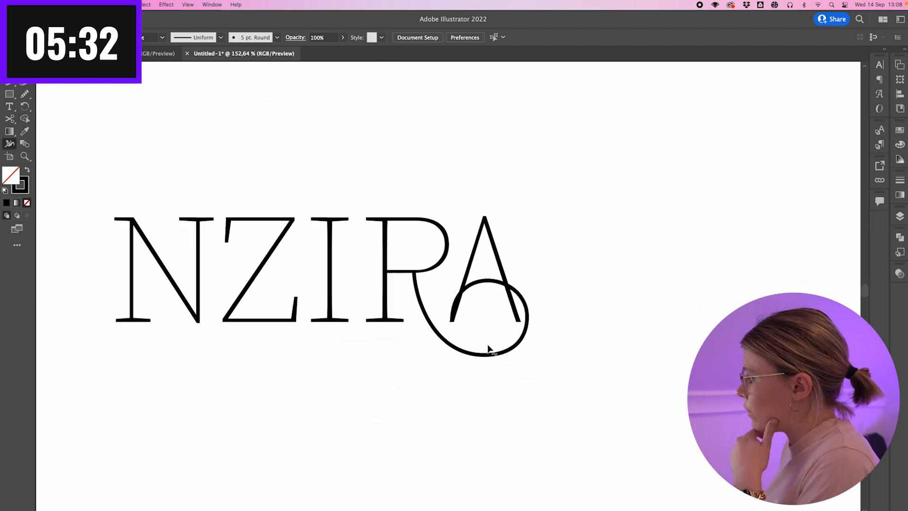
scroll(489, 349, "up", 3)
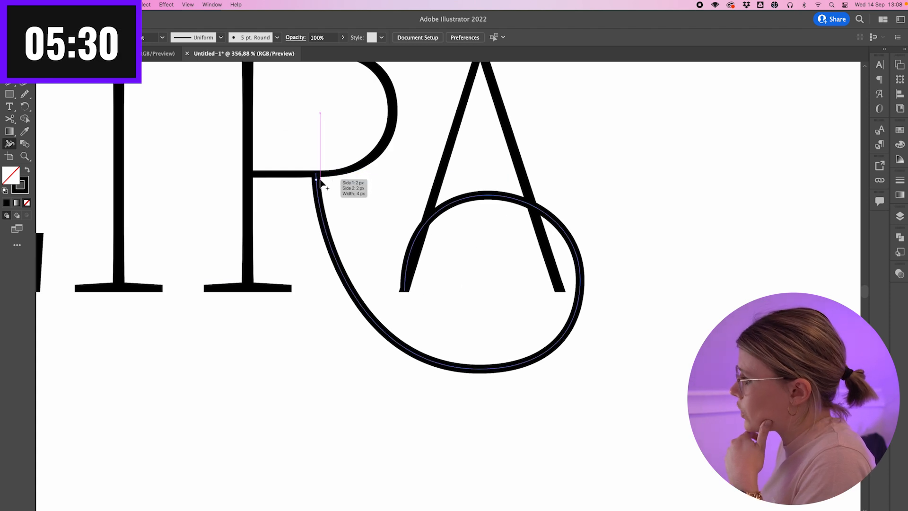
scroll(289, 186, "up", 2)
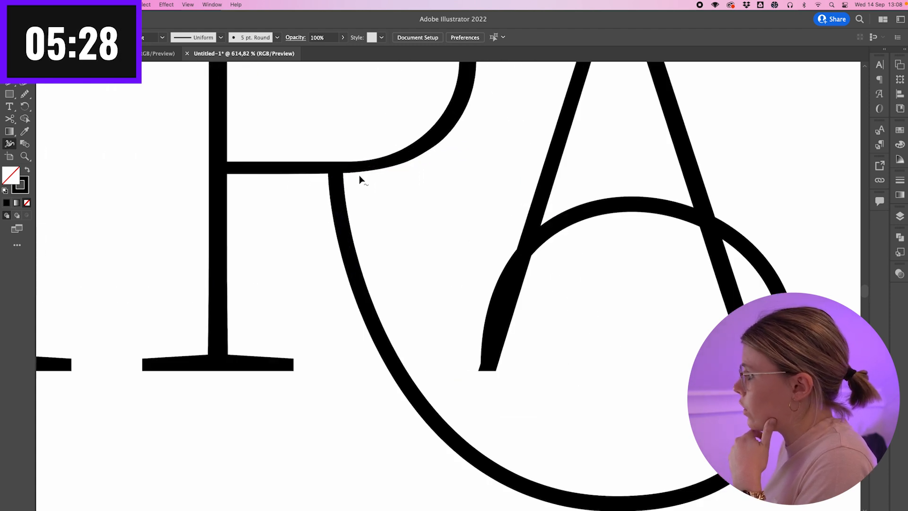
left_click_drag(343, 175, 347, 175)
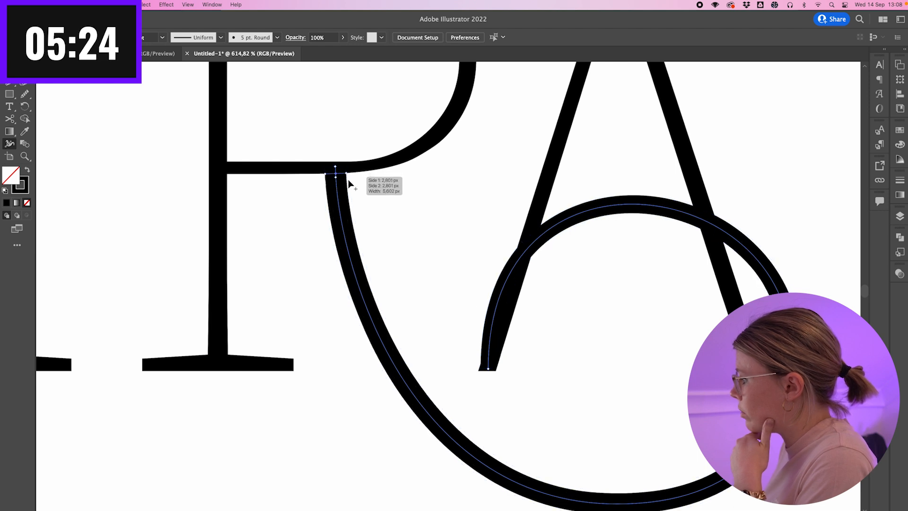
- Add a width point at the lowest part of the loop and narrow the stroke there
scroll(555, 384, "down", 3)
scroll(555, 384, "right", 2)
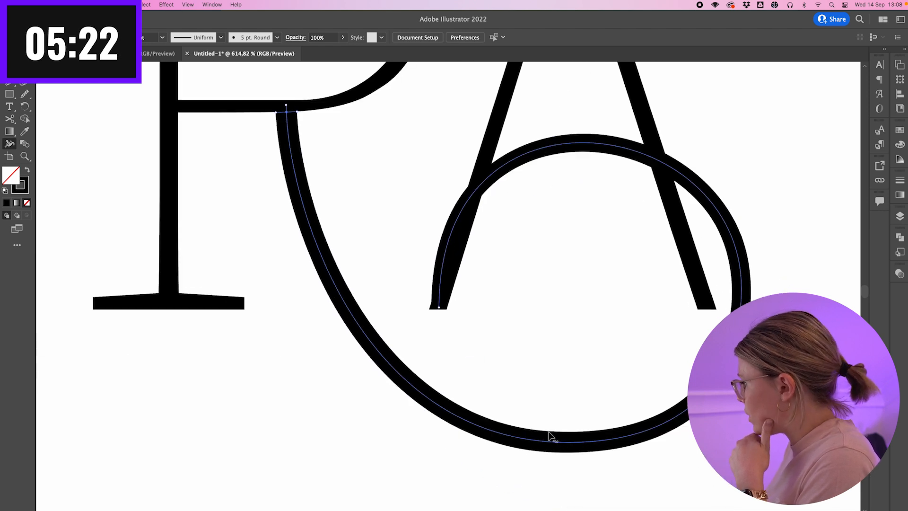
left_click_drag(565, 432, 564, 435)
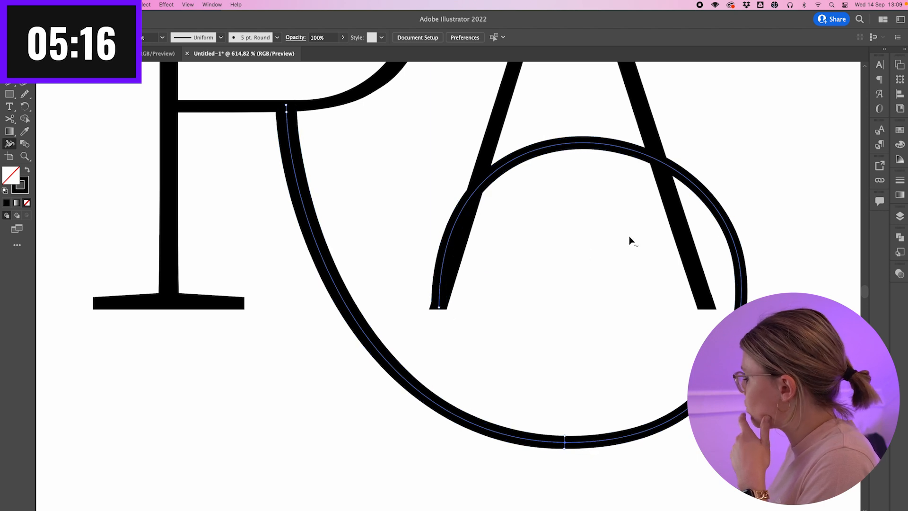
- Examine the whole NZIRA wordmark beside the sketches, checking the loop's stroke contrast, letter proportions and spacing
scroll(591, 344, "down", 5)
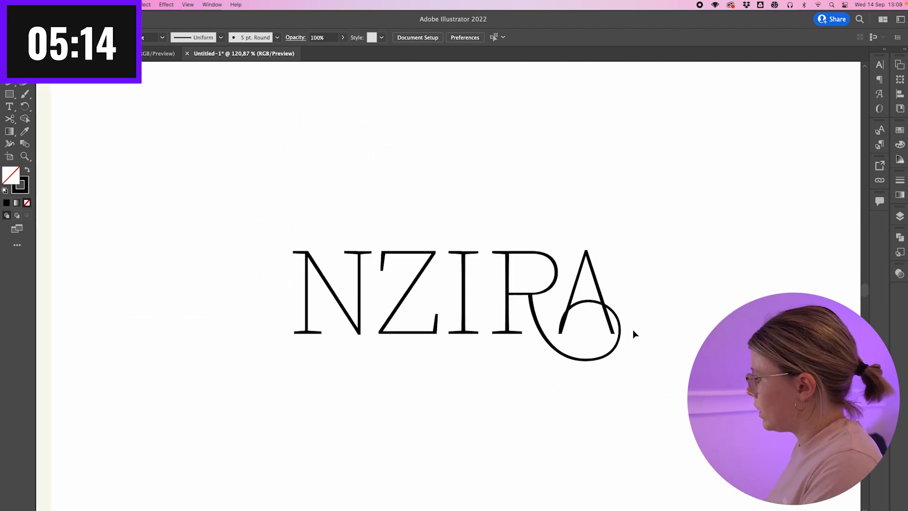
scroll(634, 334, "down", 3)
scroll(634, 333, "up", 1)
scroll(634, 333, "up", 5)
scroll(634, 334, "right", 3)
scroll(634, 334, "up", 4)
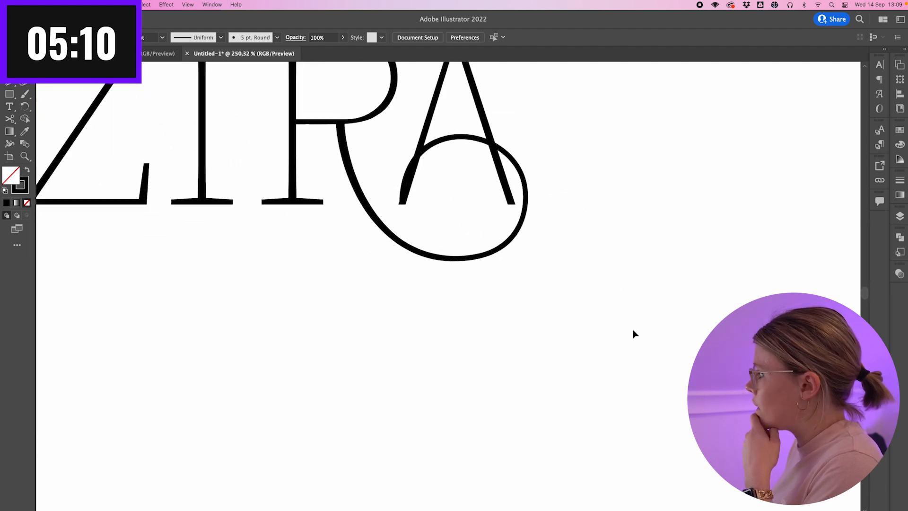
scroll(544, 172, "down", 3)
scroll(557, 173, "left", 10)
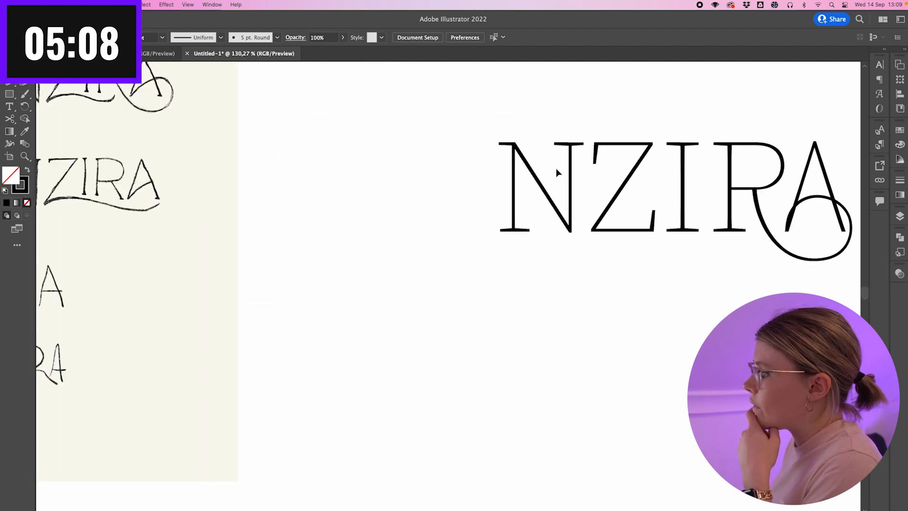
scroll(555, 168, "right", 8)
scroll(556, 168, "up", 5)
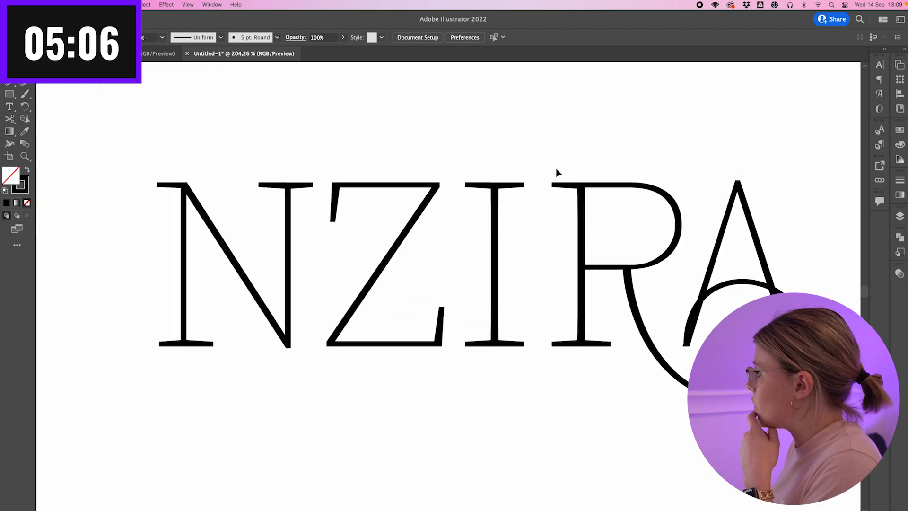
scroll(525, 166, "right", 6)
- Move the A about 3 px left so its left leg overlaps the end of the R's looping leg
left_click(450, 163)
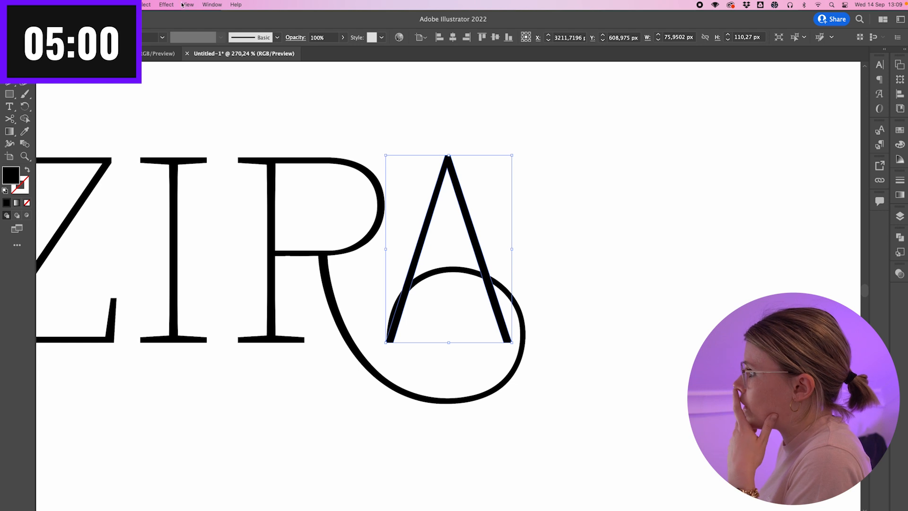
left_click(352, 144)
scroll(352, 144, "left", 5)
scroll(773, 242, "up", 4)
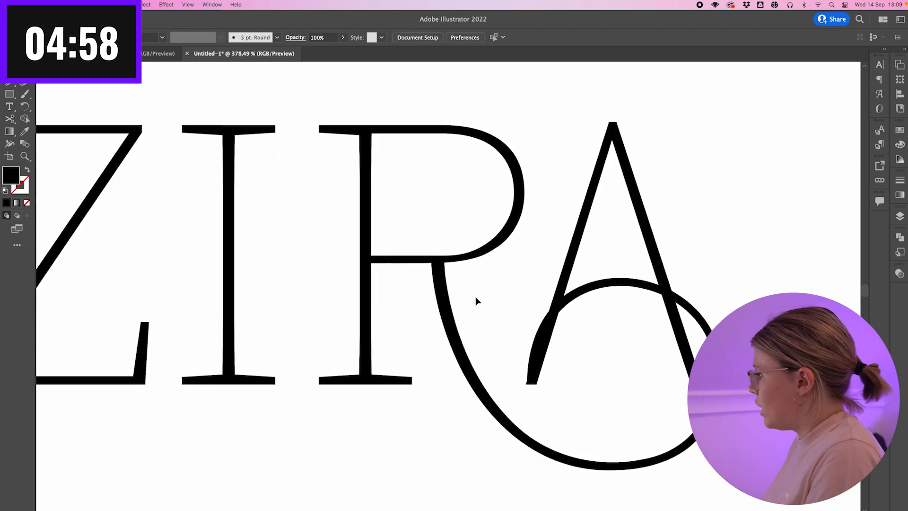
scroll(469, 301, "down", 2)
scroll(469, 301, "right", 2)
left_click(516, 223)
scroll(529, 270, "up", 3)
scroll(529, 270, "right", 2)
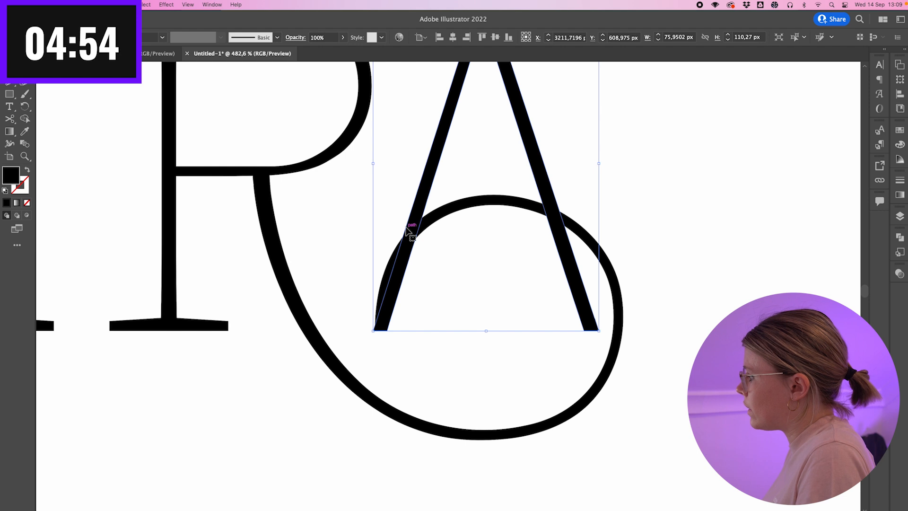
left_click_drag(421, 206, 414, 206)
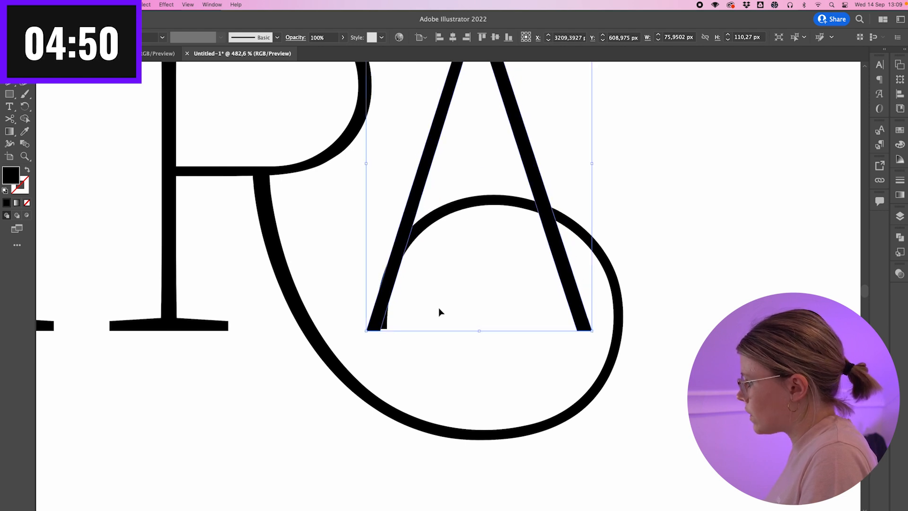
scroll(439, 307, "up", 3)
left_click_drag(367, 174, 376, 142)
left_click(363, 173)
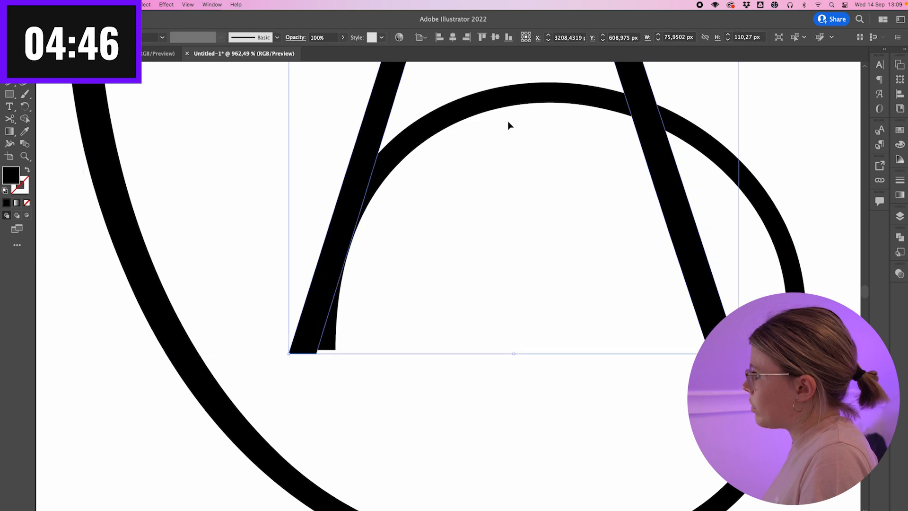
- Lower the looping leg's end anchor to line up with the foot of the A's left leg
left_click(332, 347)
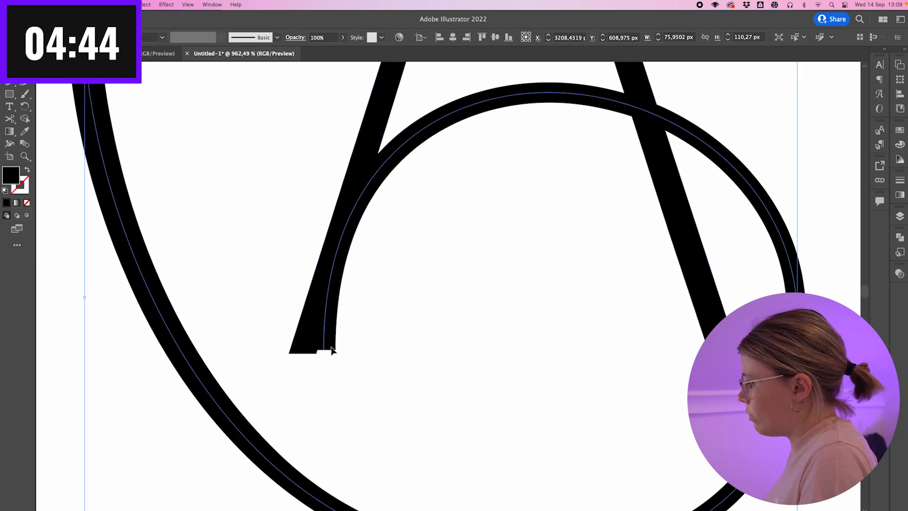
scroll(345, 388, "up", 5)
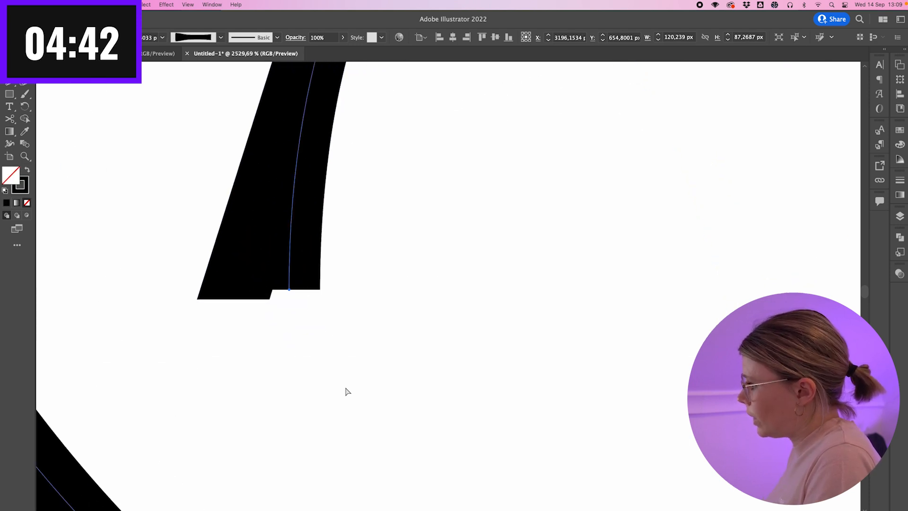
left_click_drag(214, 162, 211, 182)
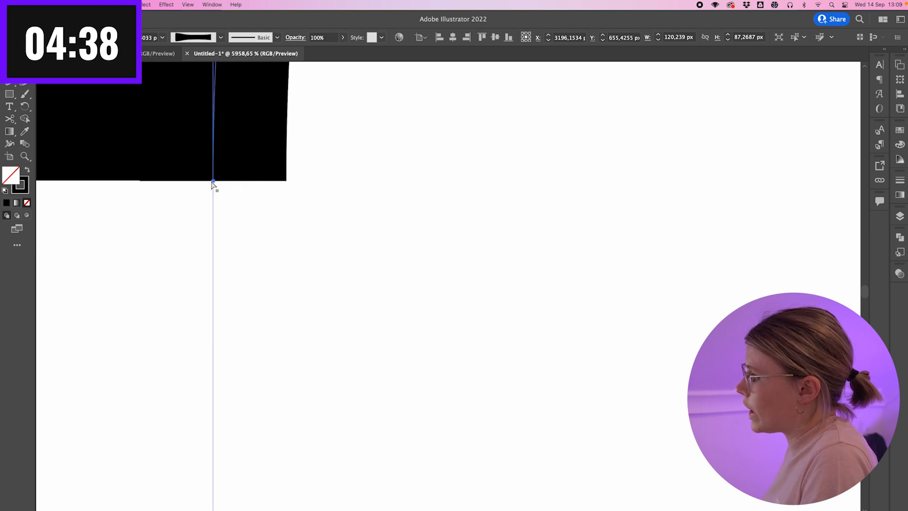
left_click(284, 241)
- Examine the join between the A and the looping leg, and the balance of the whole NZIRA wordmark
scroll(283, 242, "down", 5)
scroll(283, 242, "down", 5)
scroll(325, 271, "left", 4)
scroll(325, 271, "up", 3)
scroll(664, 260, "up", 1)
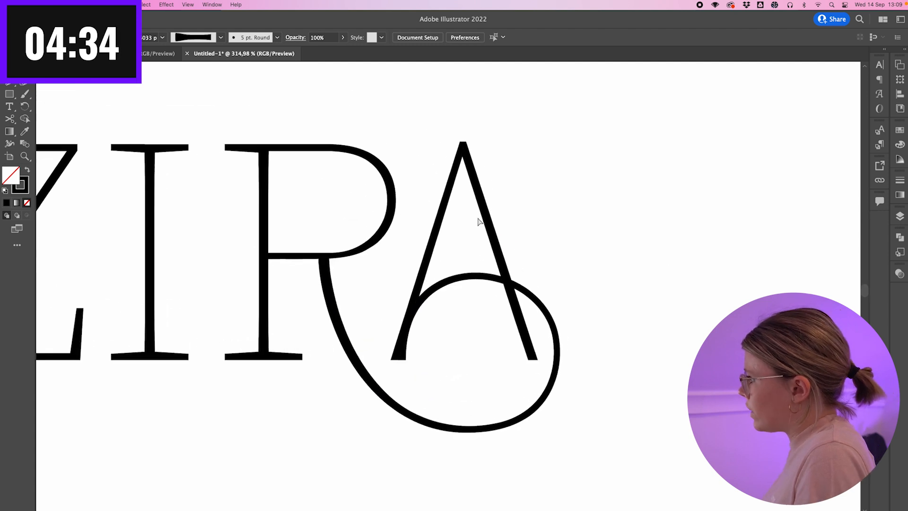
scroll(480, 222, "up", 5)
scroll(480, 222, "left", 2)
scroll(479, 222, "down", 10)
scroll(480, 222, "left", 3)
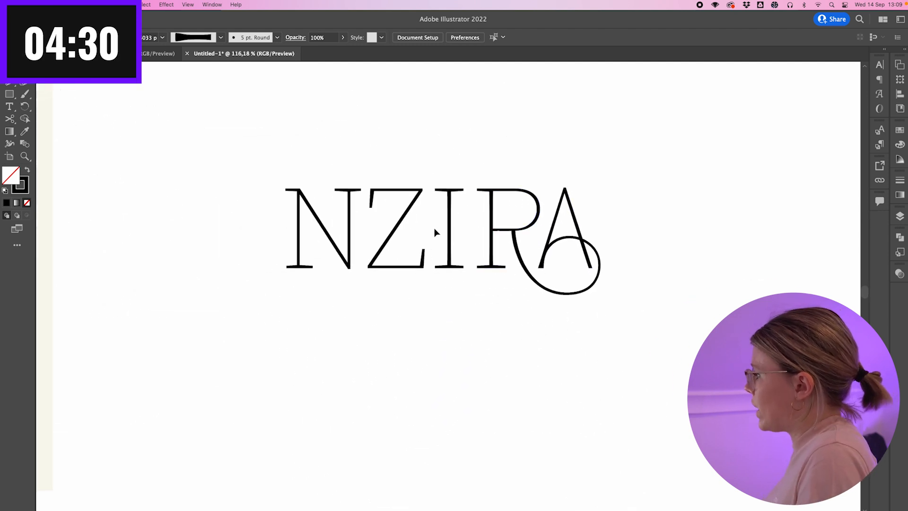
scroll(435, 228, "up", 5)
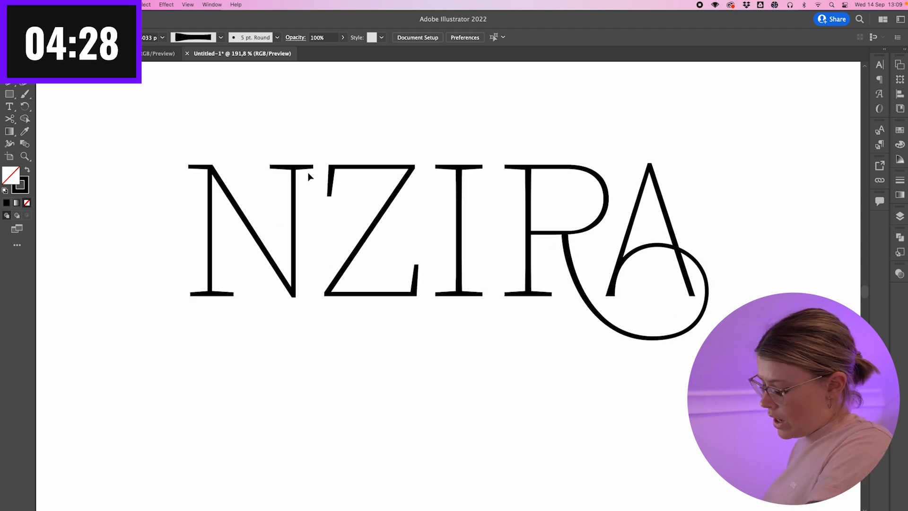
- Inspect the N's serifs and diagonal alongside the wordmark's other letters
scroll(237, 177, "up", 2)
left_click(237, 202)
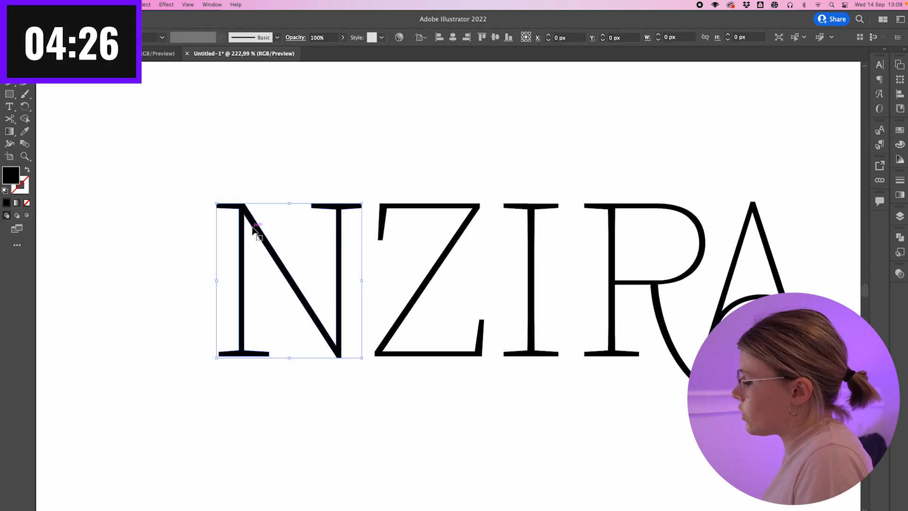
scroll(254, 228, "up", 3)
left_click(167, 150)
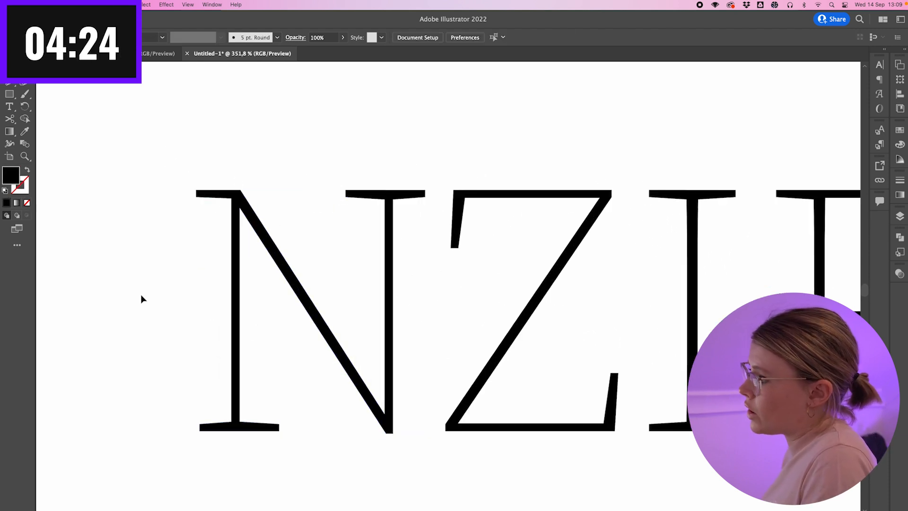
scroll(242, 238, "down", 3)
scroll(390, 208, "left", 10)
scroll(390, 208, "down", 1)
scroll(586, 227, "right", 1)
scroll(586, 227, "right", 10)
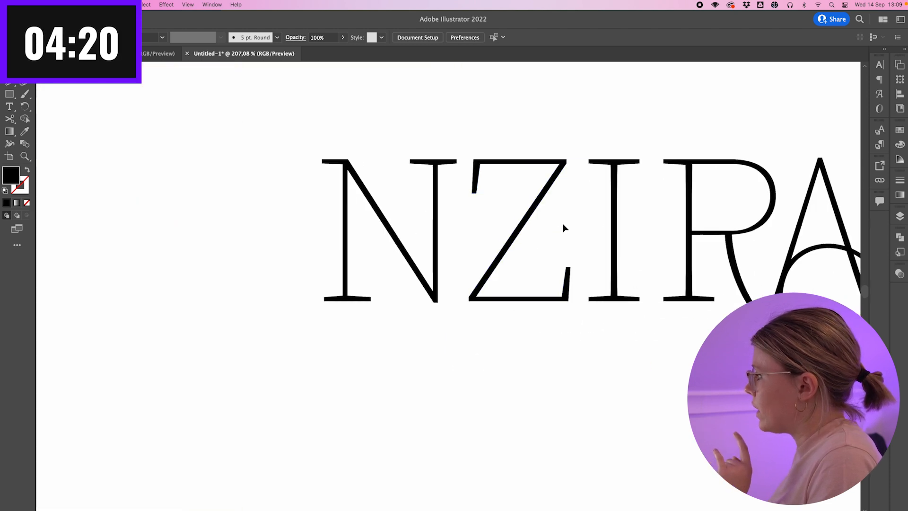
- Compare the wordmark's N and its serifs with the hand-drawn NZIRA sketches
scroll(563, 227, "down", 3)
scroll(361, 175, "left", 10)
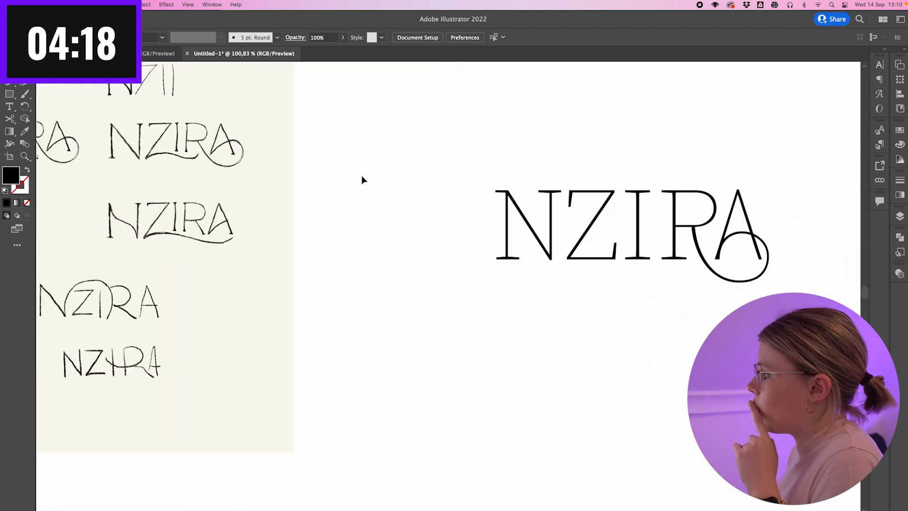
scroll(342, 170, "right", 12)
scroll(343, 174, "up", 5)
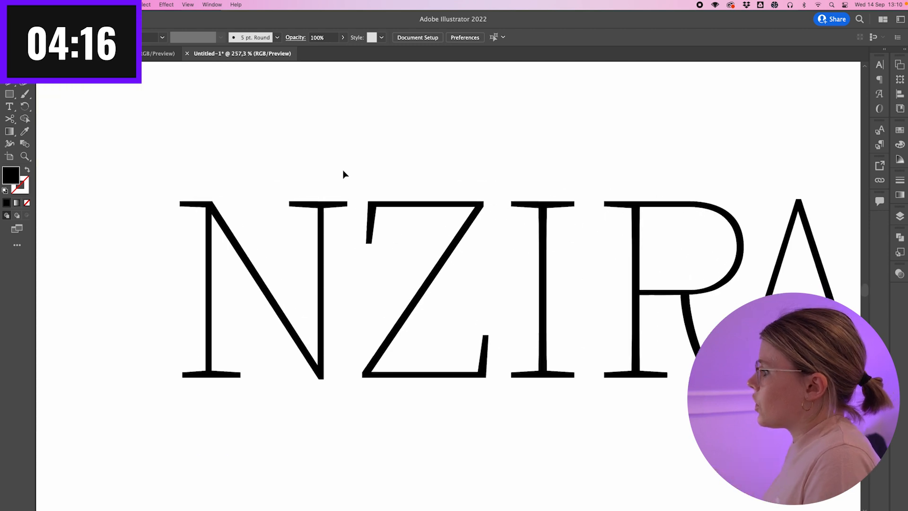
left_click(383, 145)
scroll(383, 144, "up", 5)
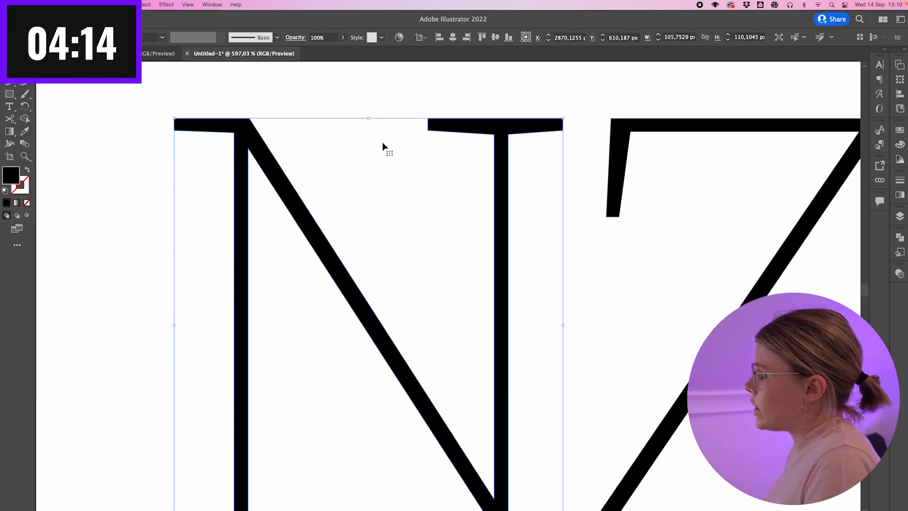
left_click(332, 112)
scroll(332, 112, "down", 4)
scroll(332, 112, "left", 8)
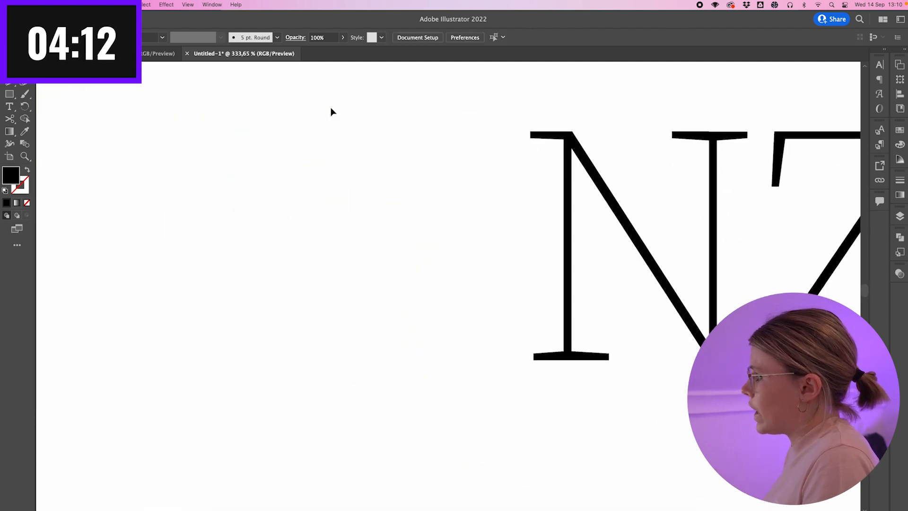
scroll(332, 112, "down", 3)
scroll(333, 112, "left", 6)
scroll(333, 112, "left", 10)
scroll(333, 111, "up", 2)
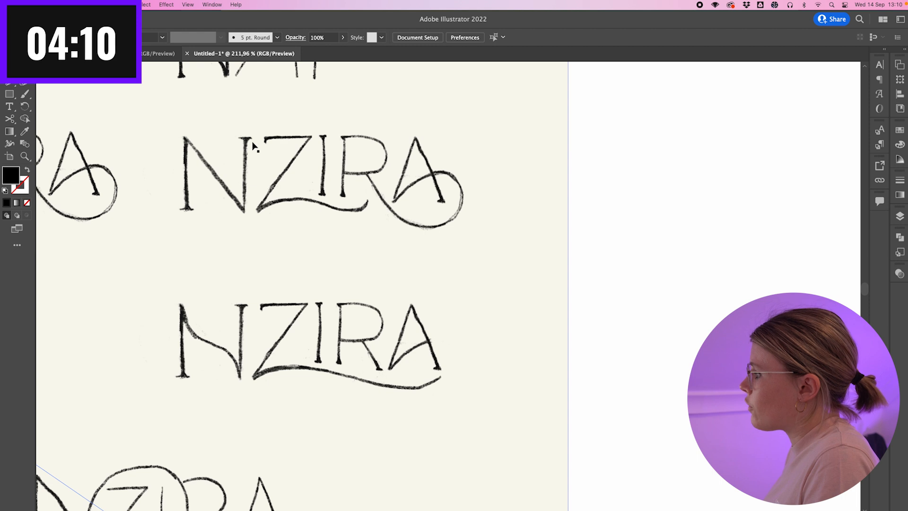
scroll(566, 249, "right", 15)
scroll(565, 249, "down", 1)
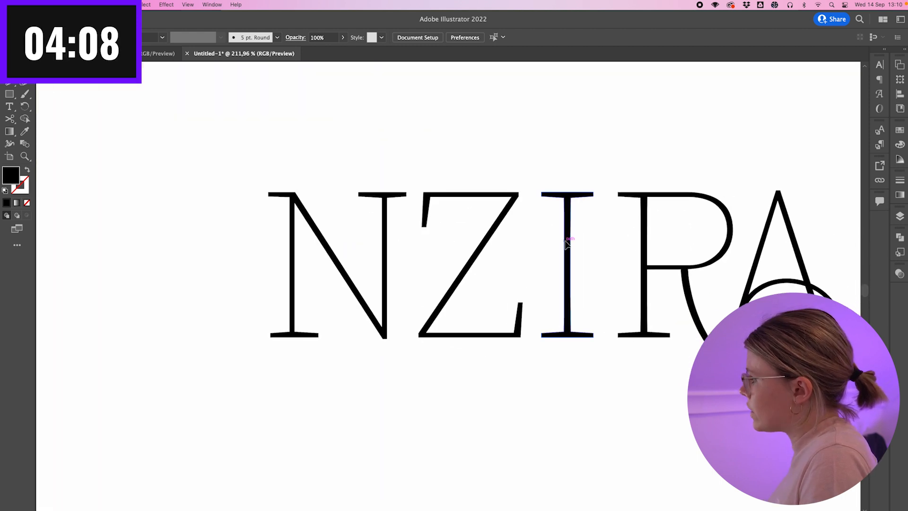
- Shorten the N's top-left serif by moving its two end anchors about 10 px right, close to the stem
scroll(442, 183, "up", 5)
scroll(442, 184, "left", 8)
scroll(442, 184, "down", 4)
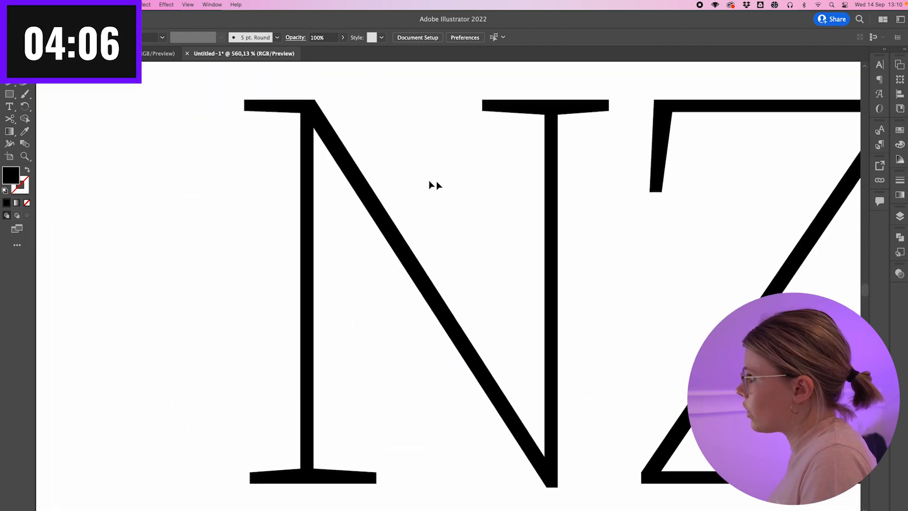
left_click_drag(260, 148, 263, 149)
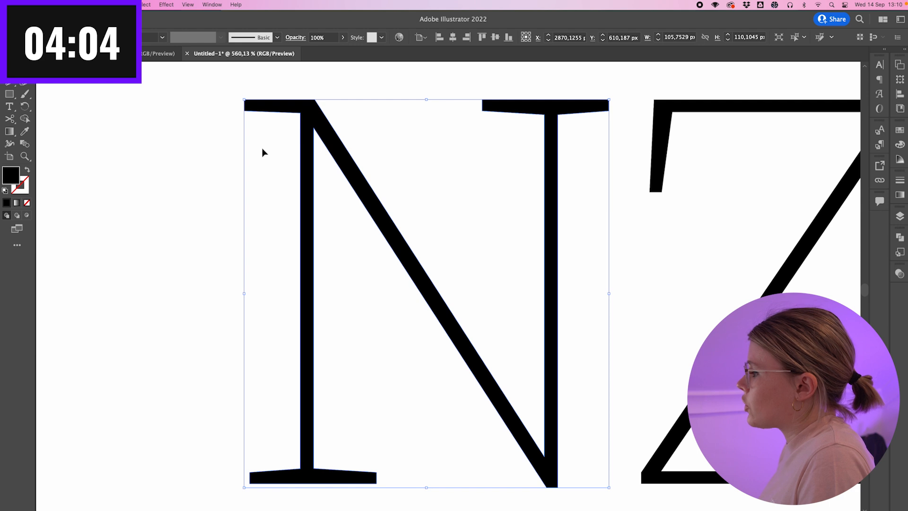
key("a")
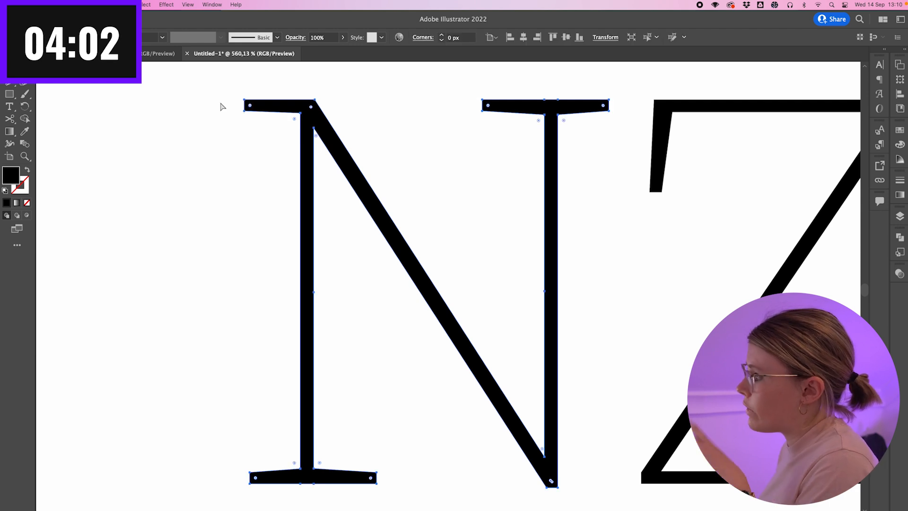
left_click(243, 123)
left_click_drag(235, 91, 257, 136)
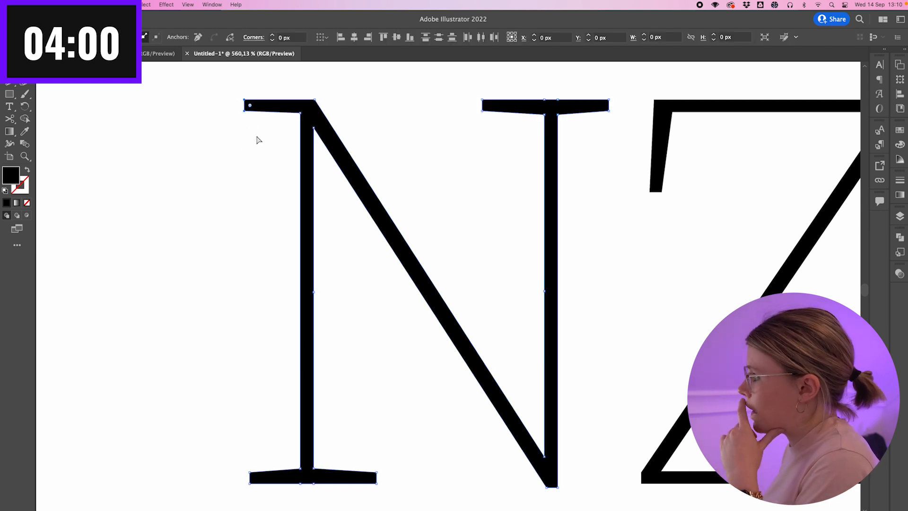
key("Right")
key("Right")
key("Right")
key("Right")
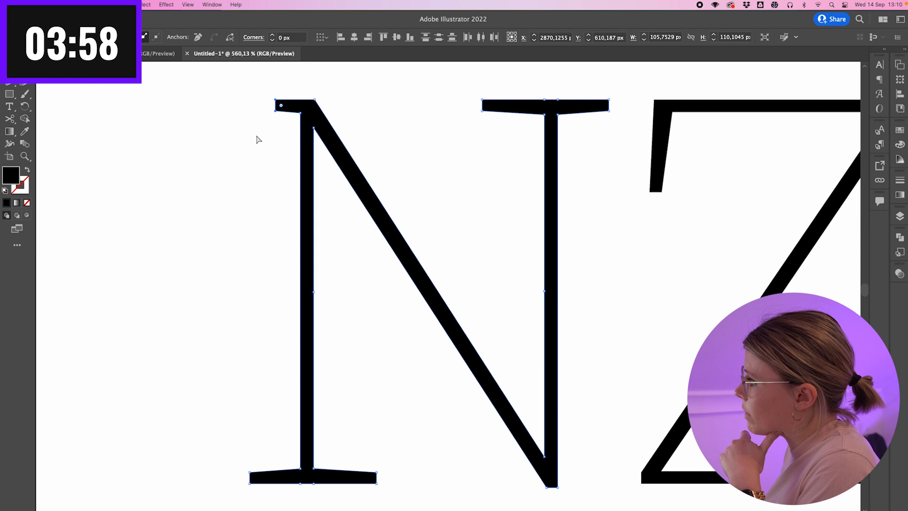
key("Right")
key("Right")
key("Right")
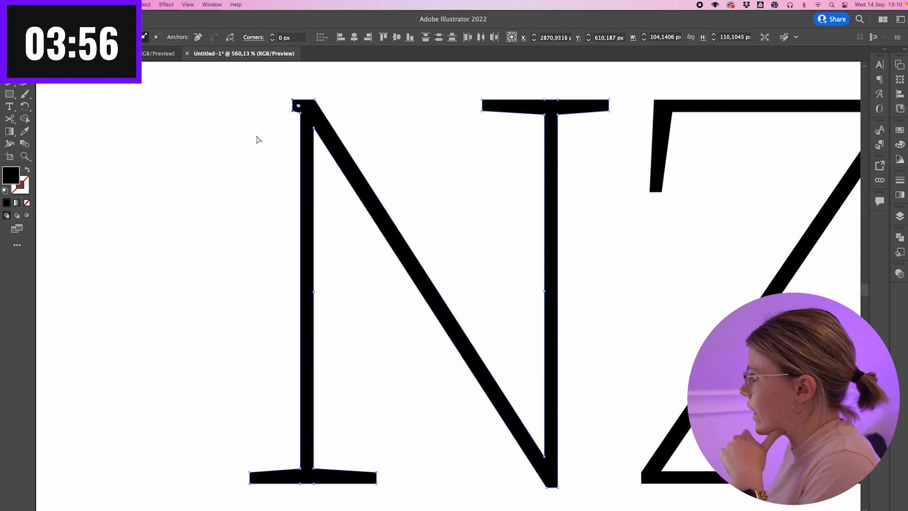
left_click(264, 207)
- Shift the top-left corner of the N's shortened serif slightly outward and remove the anchor below it to form a diagonal edge
scroll(405, 235, "right", 1)
scroll(406, 235, "down", 1)
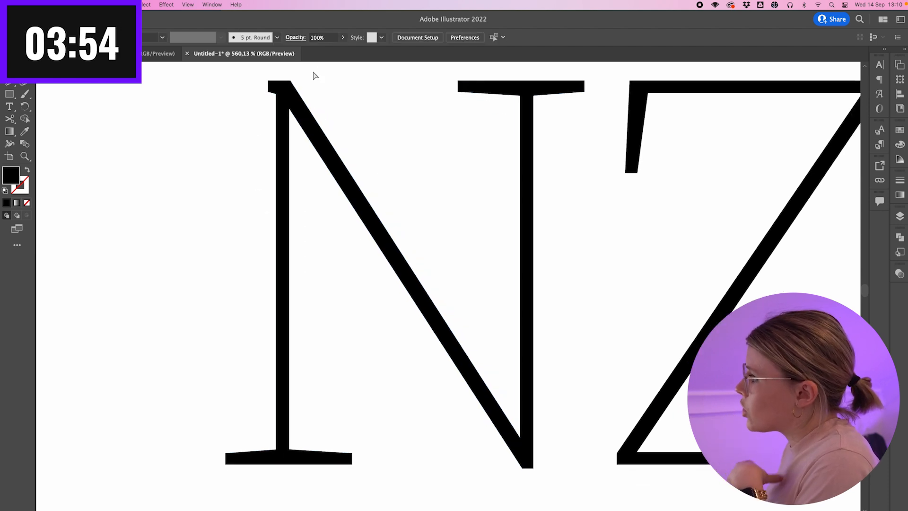
scroll(279, 89, "up", 5)
scroll(265, 126, "up", 5)
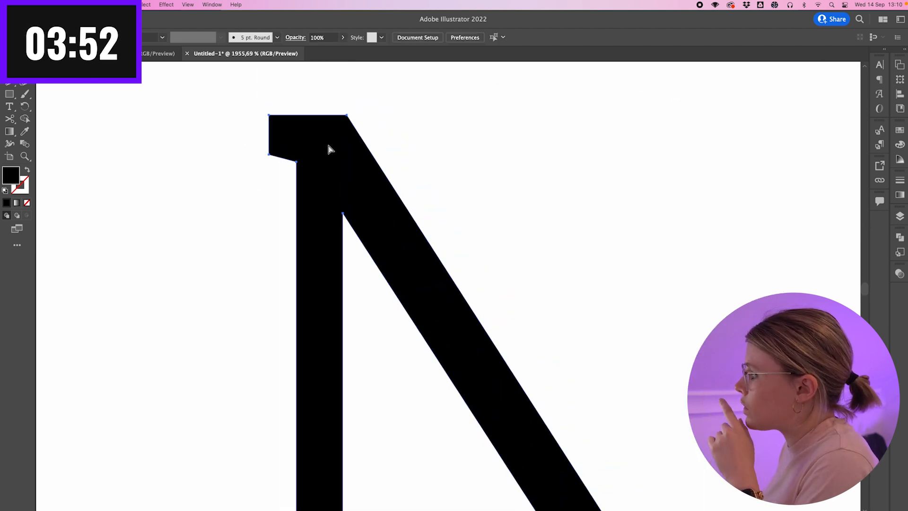
left_click(328, 146)
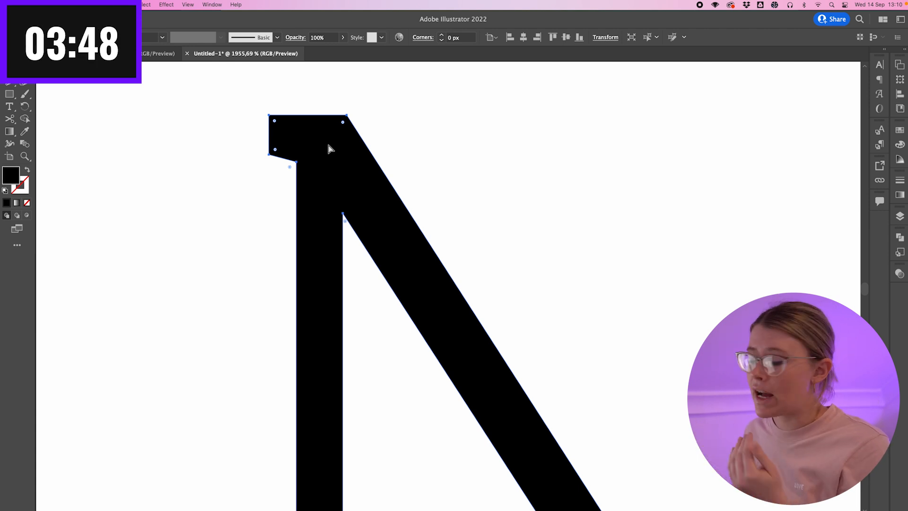
key("a")
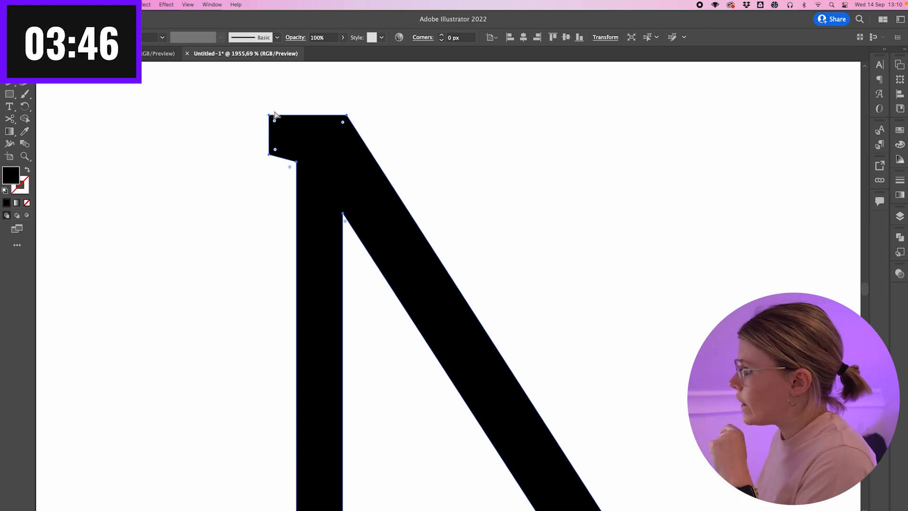
left_click(269, 116)
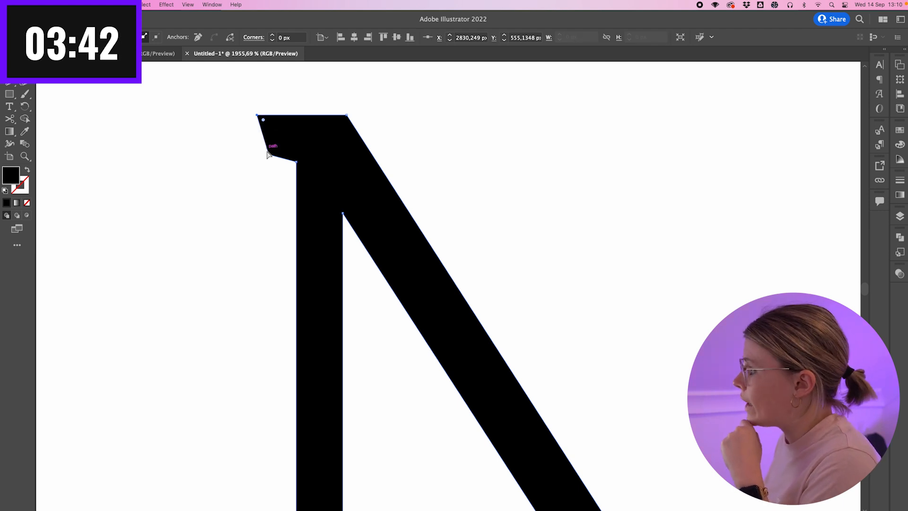
left_click_drag(267, 156, 268, 155)
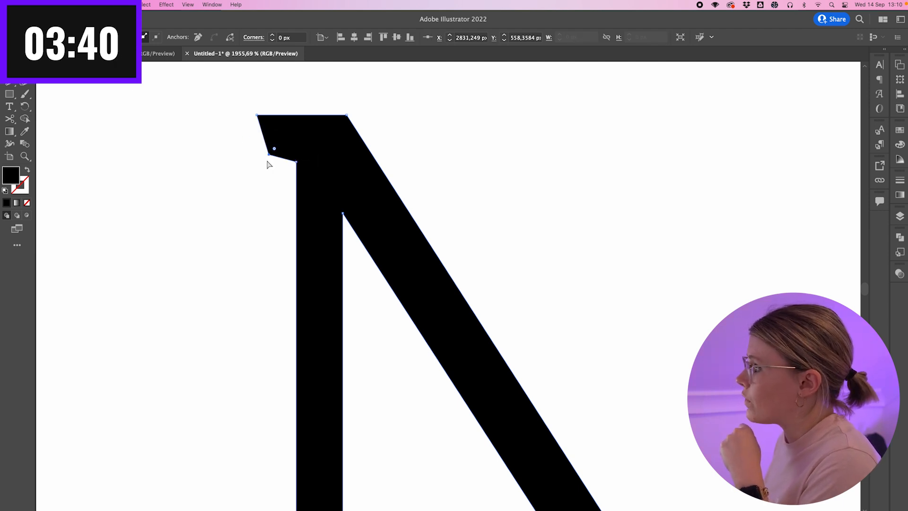
left_click(199, 38)
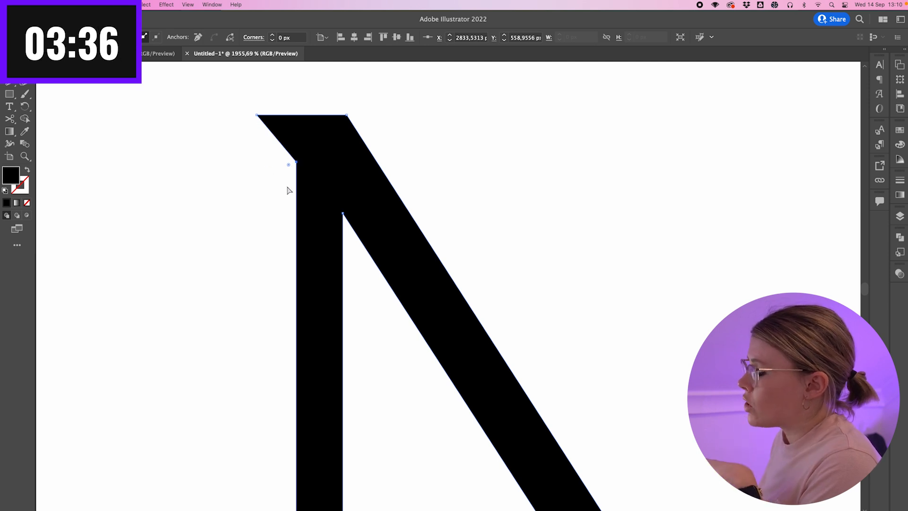
- Round the corner where the N's diagonal serif edge meets the left stem to a radius of about 13.5 px
scroll(290, 171, "up", 3)
scroll(290, 171, "left", 3)
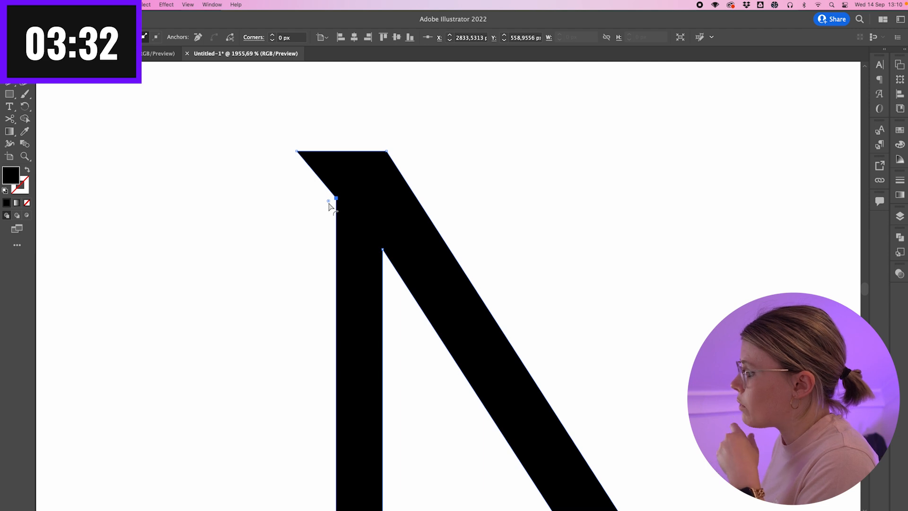
left_click_drag(328, 202, 187, 300)
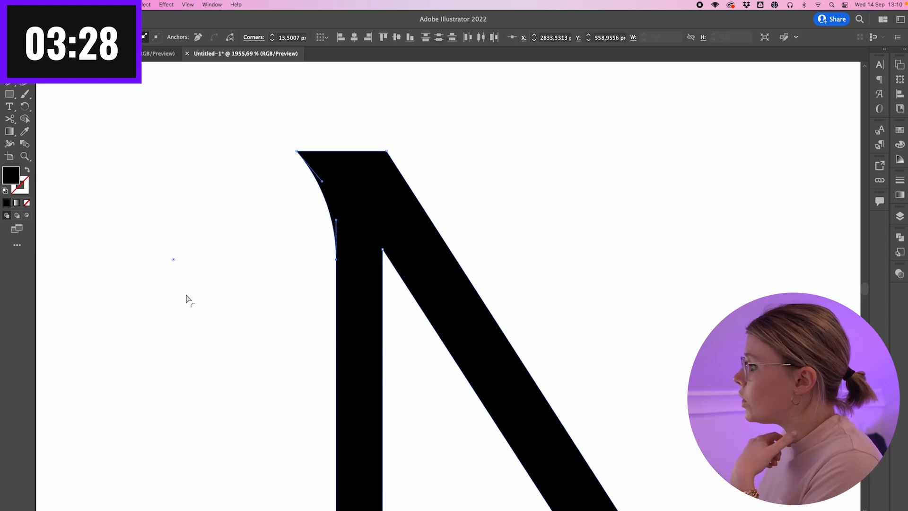
- Shorten the inner half of the serif atop the N's right stem by moving its two end anchors close to the stem
left_click(254, 261)
scroll(382, 194, "down", 3)
scroll(383, 194, "down", 6)
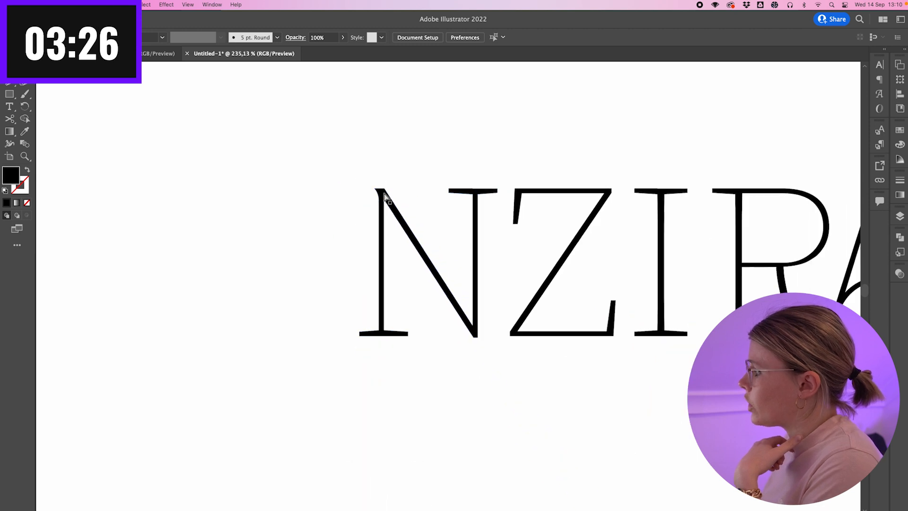
scroll(412, 148, "up", 3)
scroll(379, 206, "up", 4)
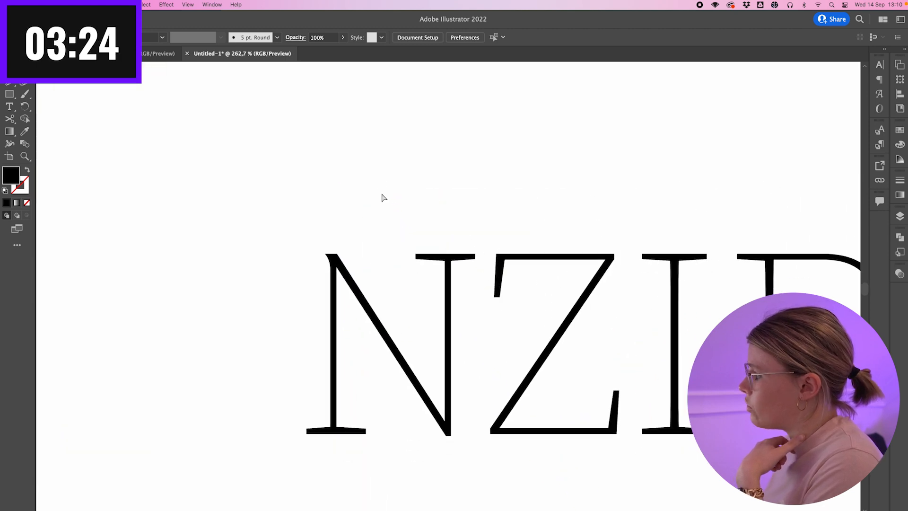
scroll(378, 184, "right", 5)
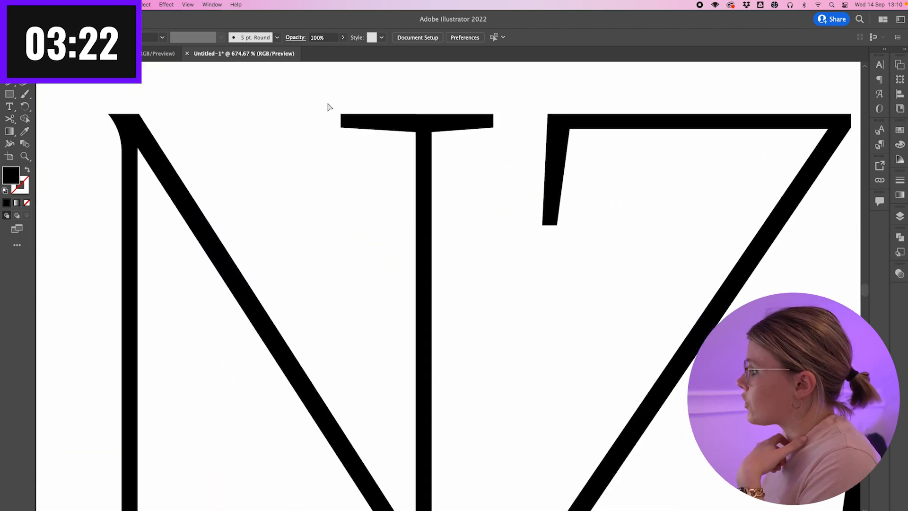
left_click_drag(330, 107, 354, 166)
key("Delete")
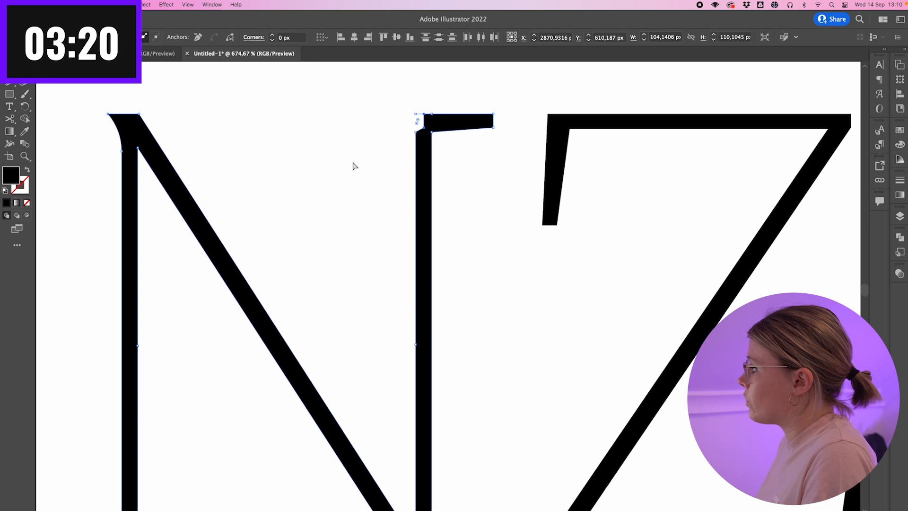
key("Delete")
key("super+z")
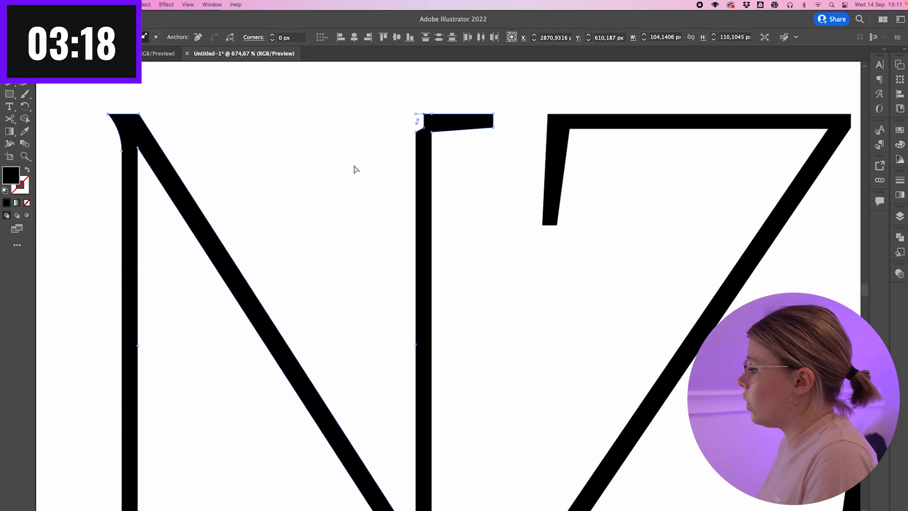
key("super+z")
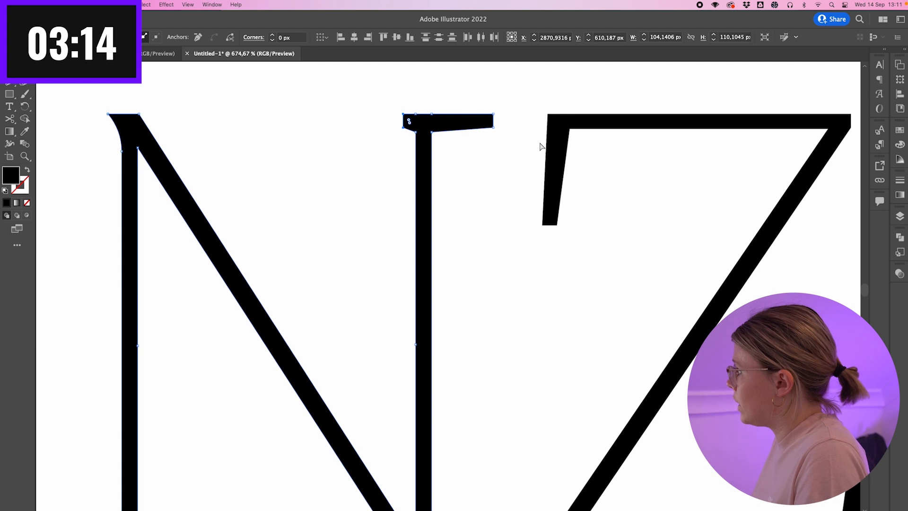
- Shorten the outer half of the serif atop the N's right stem to roughly match its inner half
key("shift+Left")
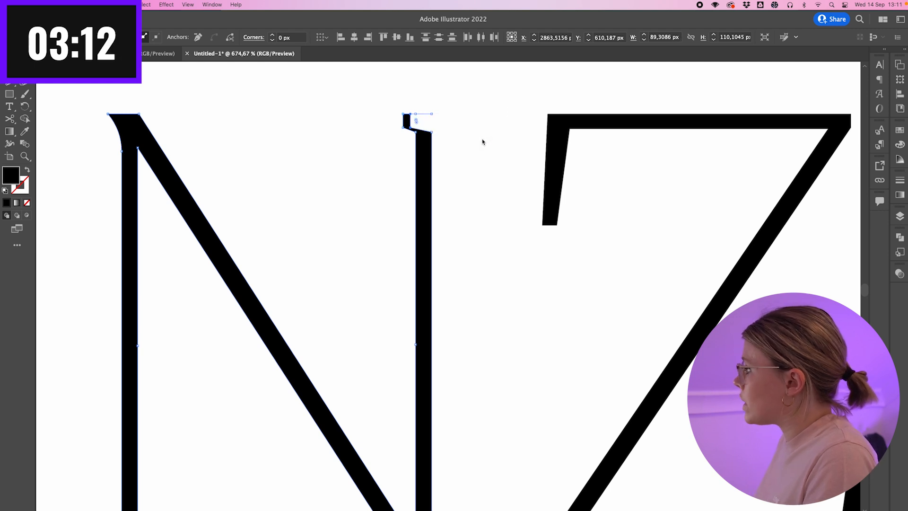
right_click(483, 141)
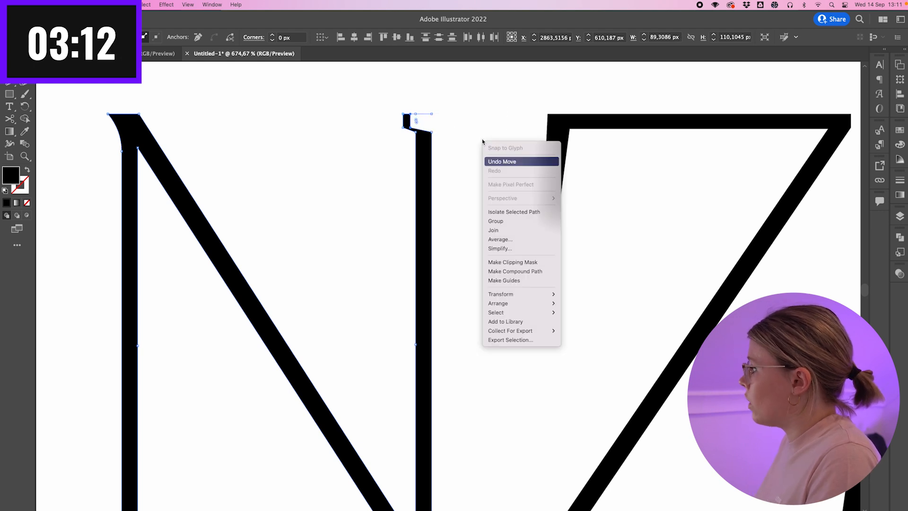
left_click(473, 100)
key("super+z")
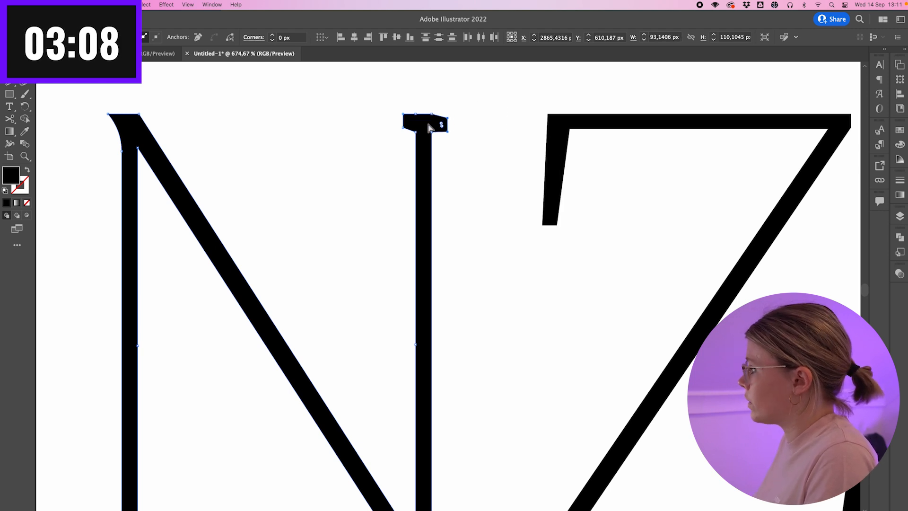
key("Up")
key("Left")
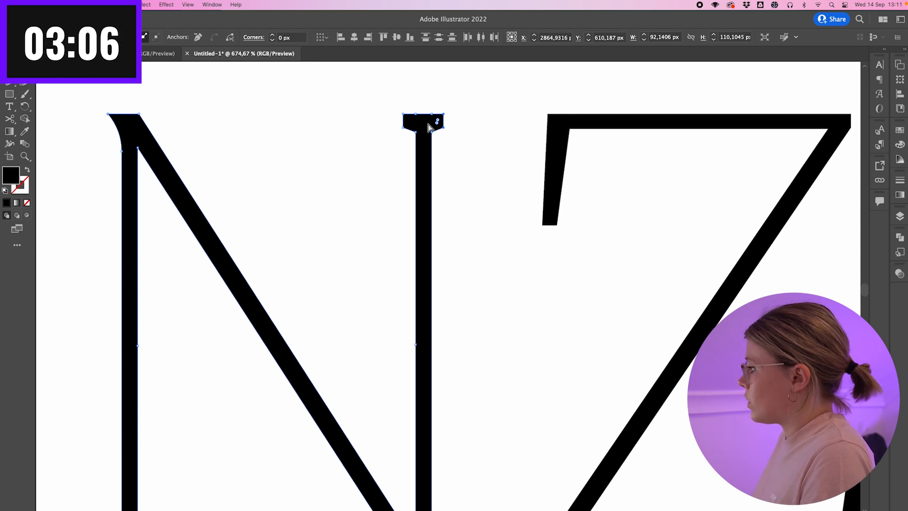
- Shorten the Z's top-left serif by moving its two lower end anchors up near the horizontal bar
left_click_drag(518, 210, 600, 271)
key("shift+Up")
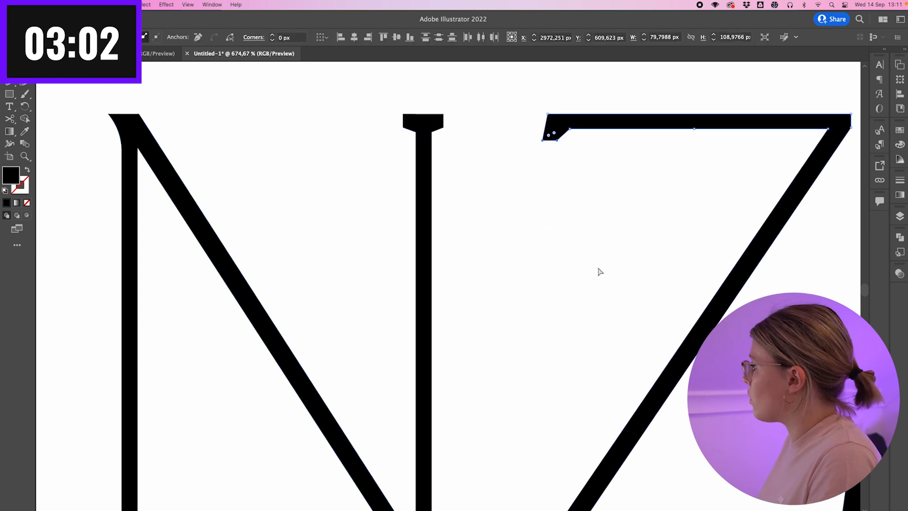
left_click(599, 272)
- Shorten both sides of the foot serif on the N's left stem by moving their end anchors inward
scroll(544, 271, "down", 6)
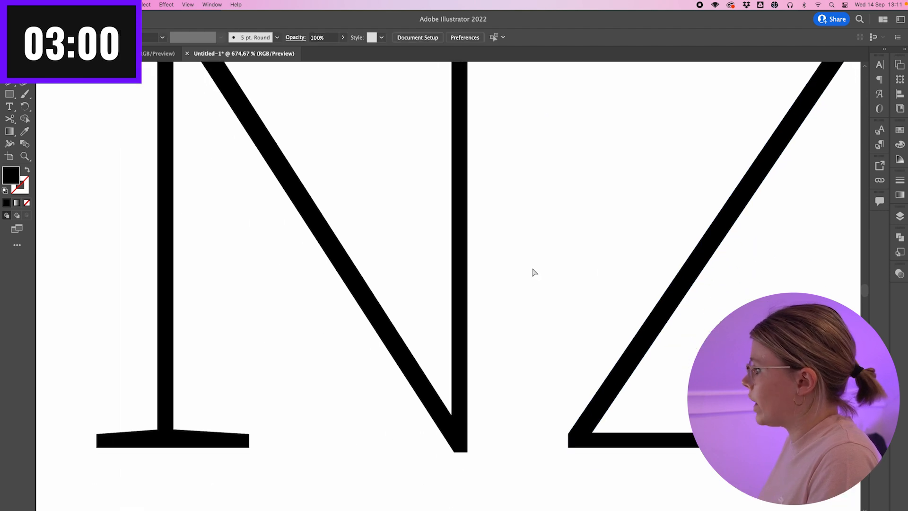
left_click_drag(292, 371, 268, 419)
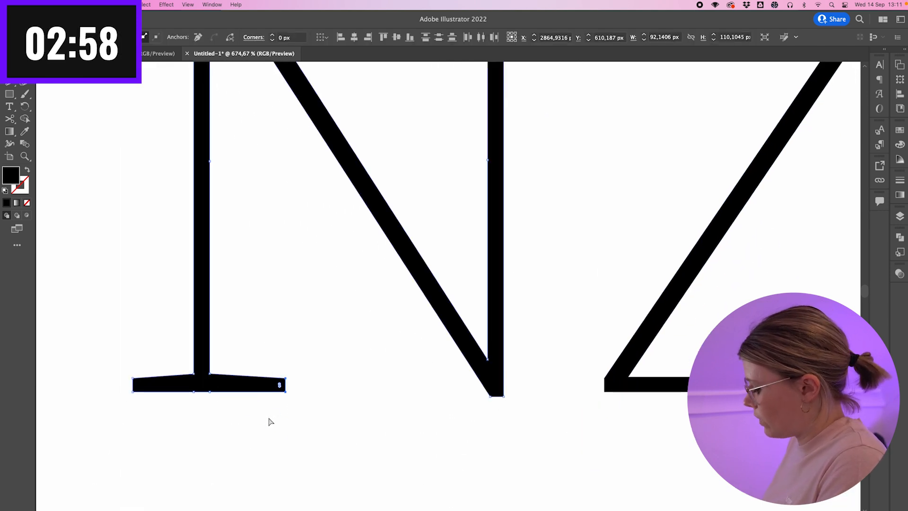
key("shift+Left")
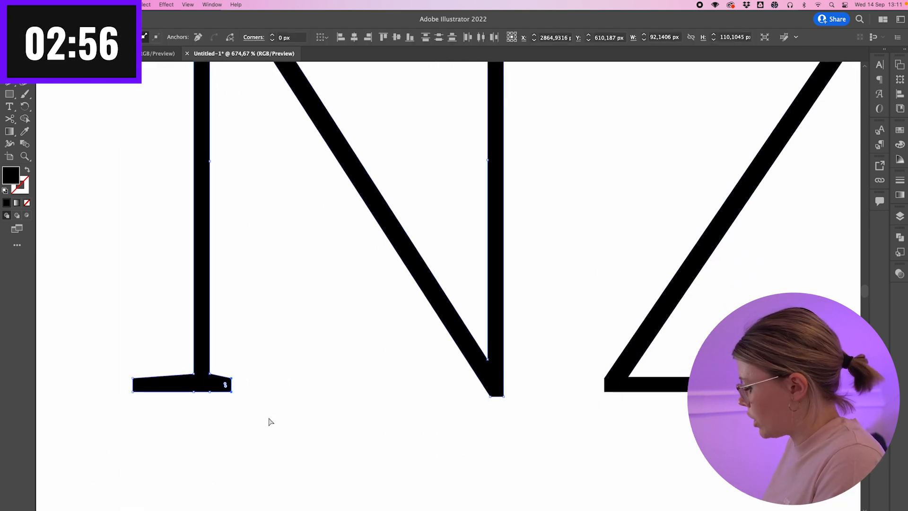
key("shift+Right")
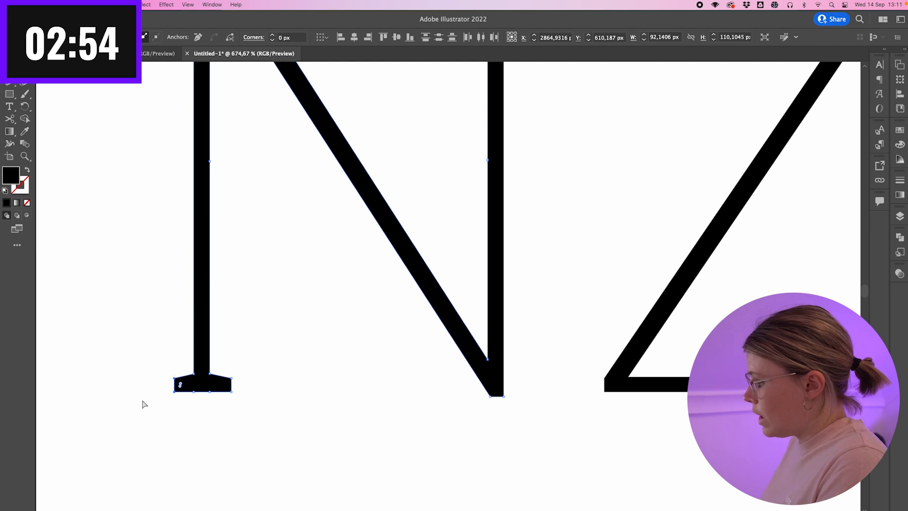
left_click(285, 395)
- Remove the two lower corner anchors of the serif atop the N's right stem to form diagonal sides
scroll(285, 395, "down", 5)
scroll(285, 395, "up", 2)
scroll(285, 395, "down", 2)
scroll(415, 188, "up", 8)
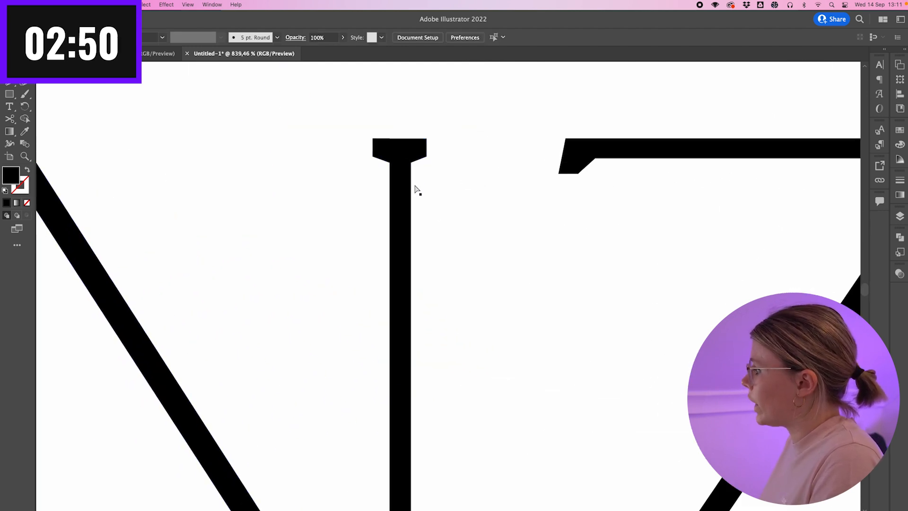
left_click(414, 173)
left_click(317, 175)
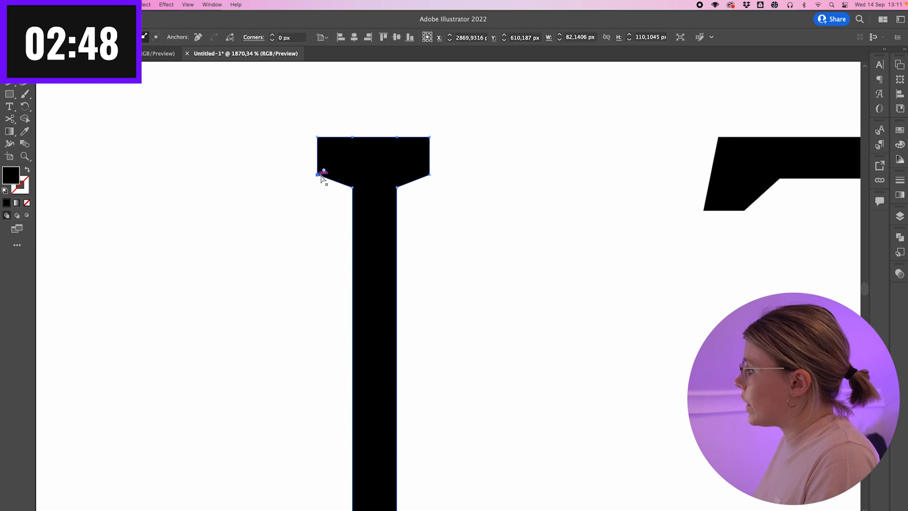
left_click(429, 175, "shift")
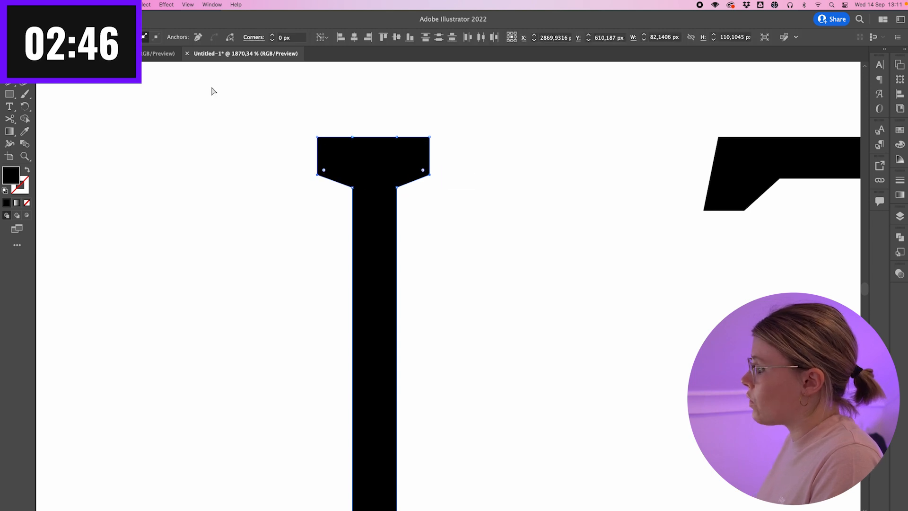
left_click(197, 37)
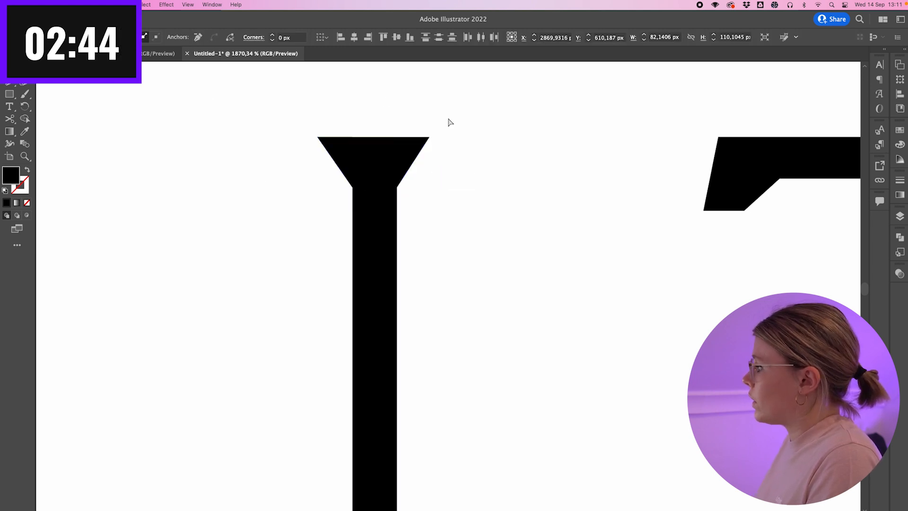
- Round the corners where the right stem's top serif meets the stem, about 17.1 px on the right and 16.6 px on the left
left_click_drag(422, 140, 497, 153)
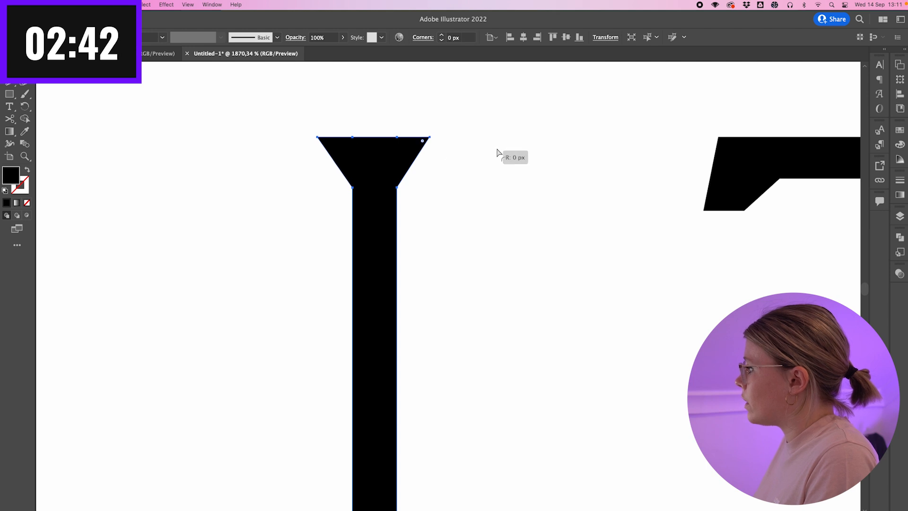
left_click_drag(405, 190, 282, 149)
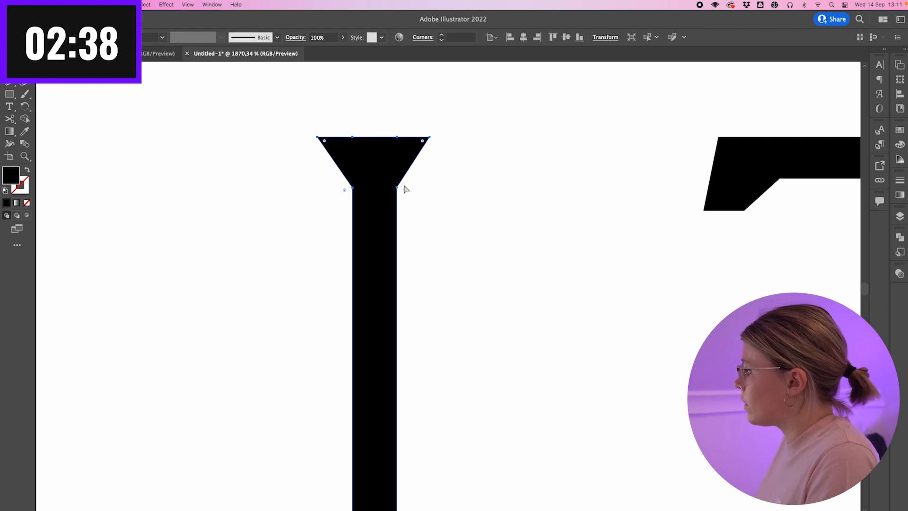
left_click_drag(405, 190, 594, 247)
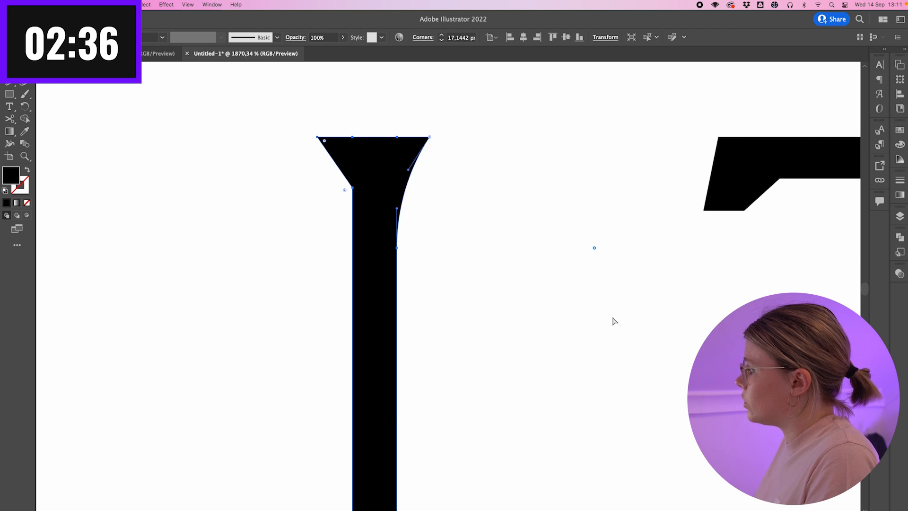
left_click_drag(345, 189, 255, 276)
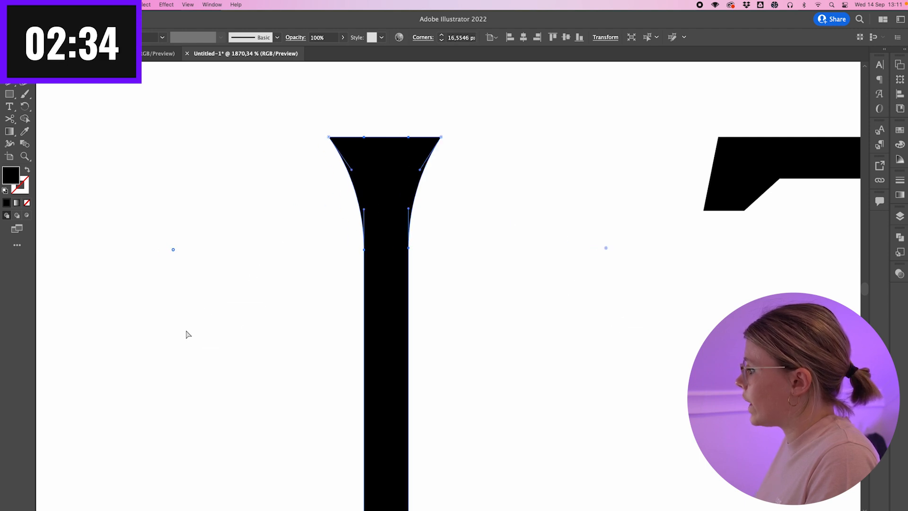
left_click(530, 270)
- Narrow the N's foot serif further by nudging its right end anchors left and its left end anchors right
scroll(529, 269, "down", 10)
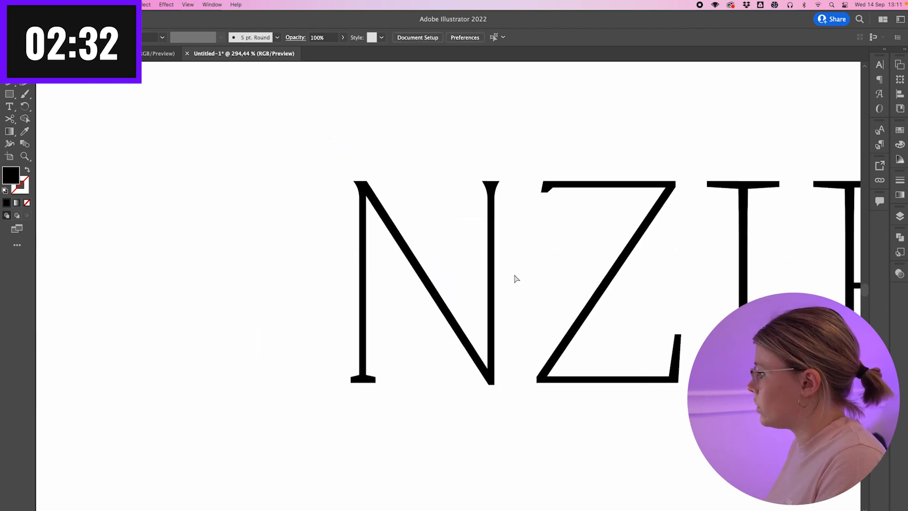
scroll(401, 346, "up", 10)
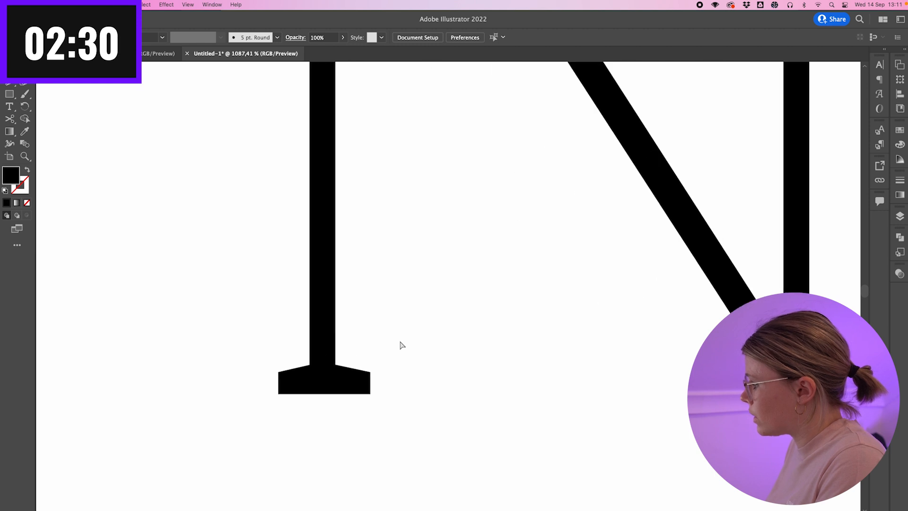
left_click_drag(373, 373, 343, 443)
key("Left")
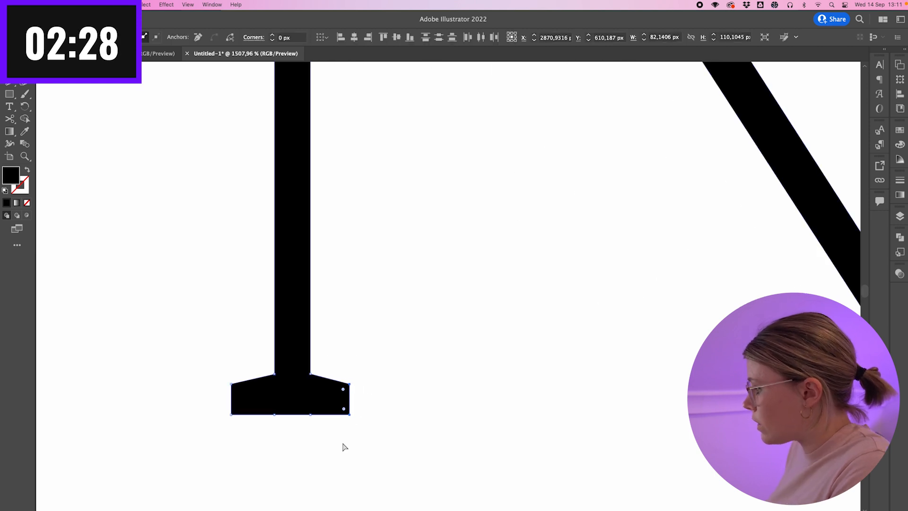
key("Left")
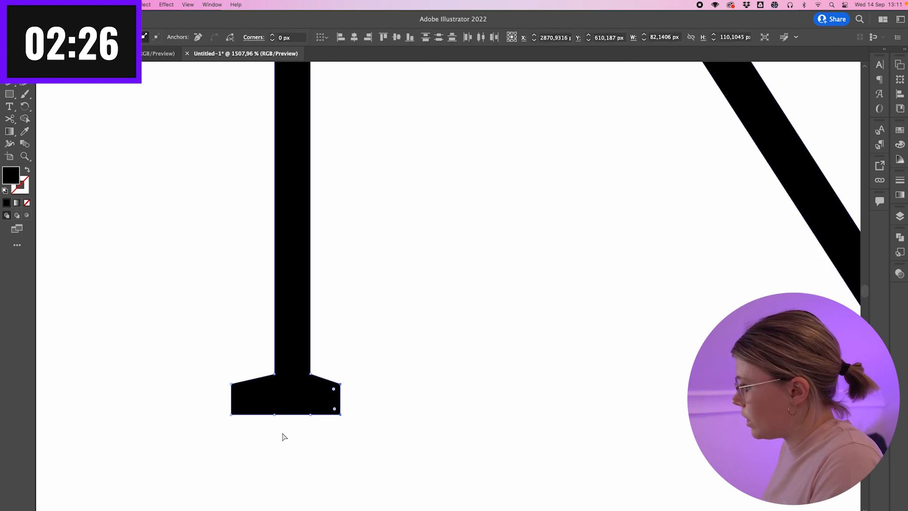
left_click_drag(218, 379, 243, 434)
key("Right")
key("Right")
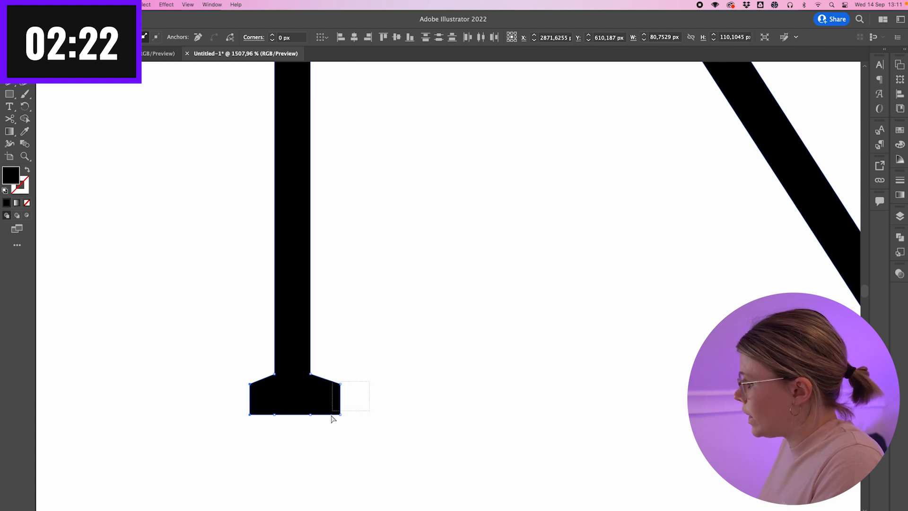
key("Left")
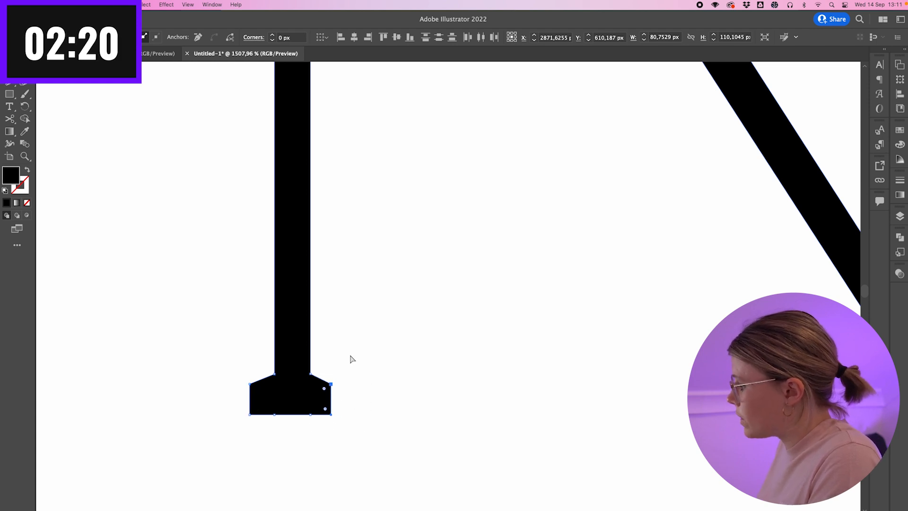
left_click(342, 367)
left_click(304, 369)
left_click(314, 370)
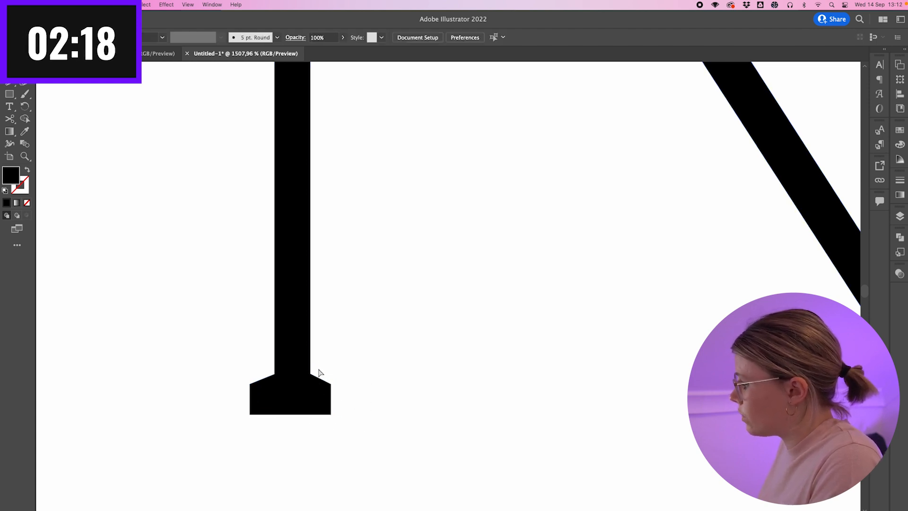
left_click(298, 383)
left_click_drag(268, 370, 241, 251)
left_click(410, 373)
key("super+z")
- Remove the two upper corner anchors of the N's foot serif to form diagonal sides
left_click_drag(341, 387, 327, 381)
left_click(250, 384, "shift")
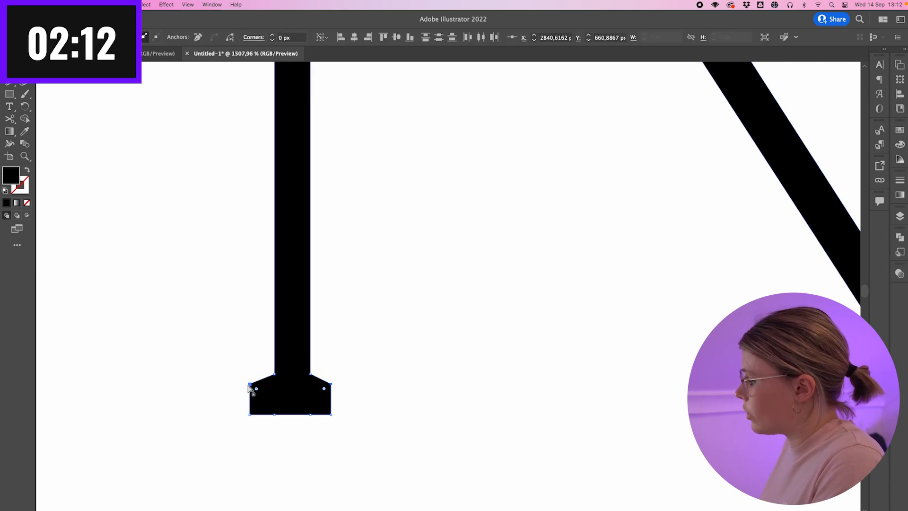
left_click(200, 39)
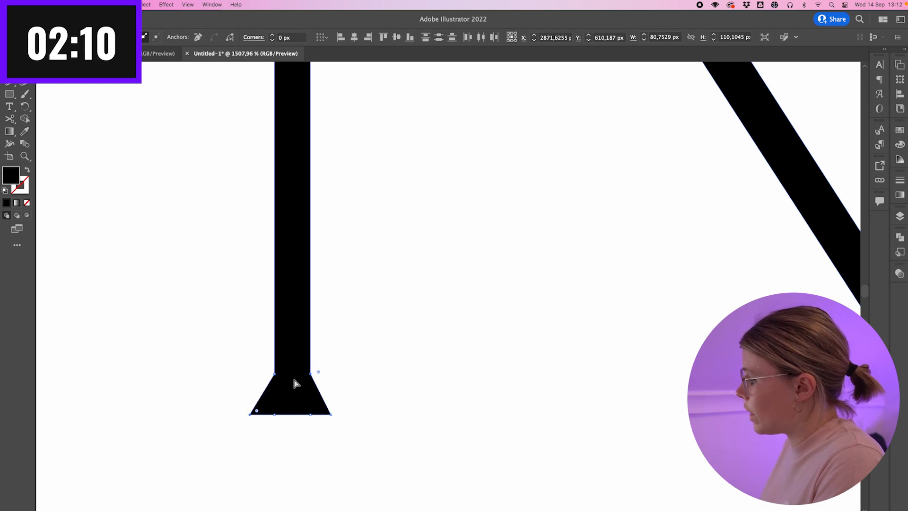
- Round both corners where the N's foot serif meets the left stem into soft curves
left_click(322, 382)
left_click(303, 379)
left_click(274, 374)
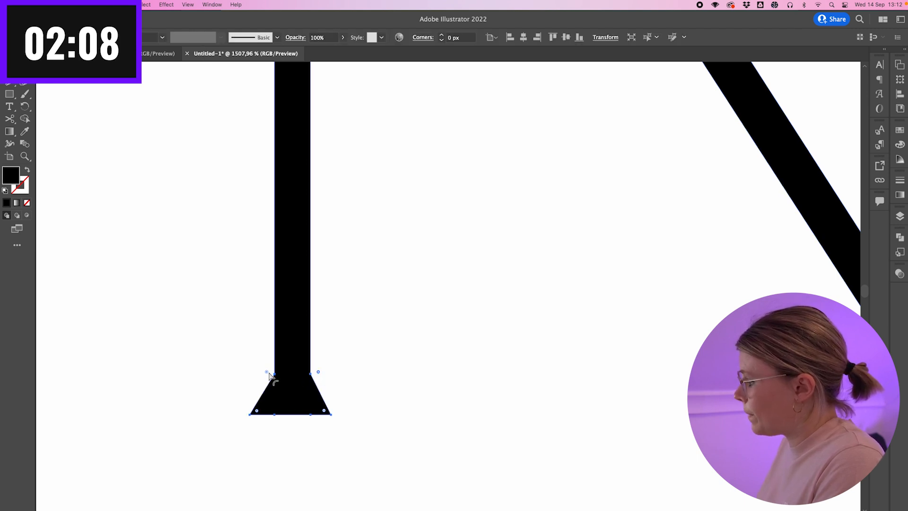
left_click_drag(268, 375, 116, 169)
left_click(448, 192)
scroll(450, 193, "down", 5)
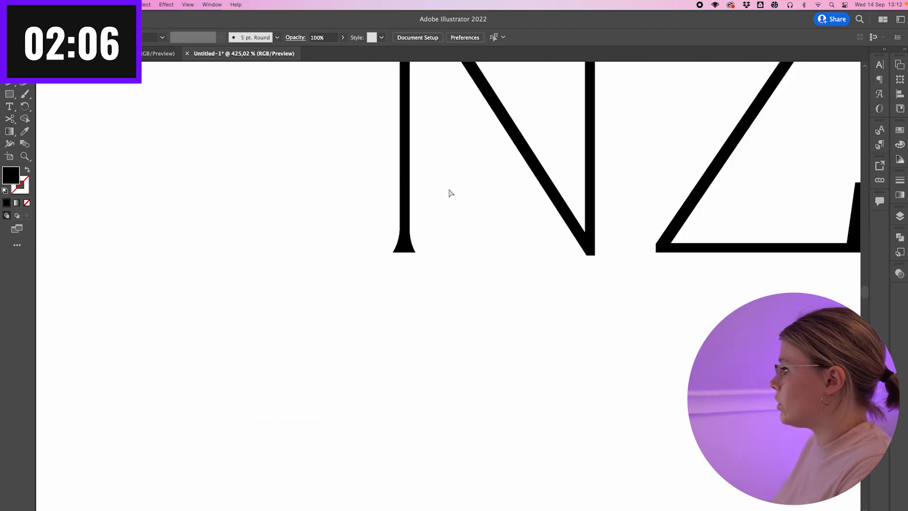
scroll(449, 192, "up", 3)
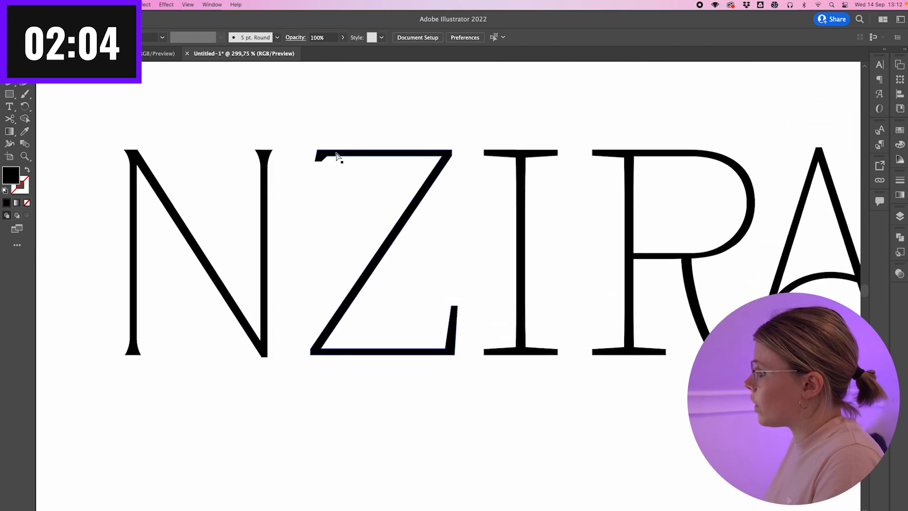
- Remove the extra inner tip anchor from the Z's top serif and round its inner corner into a soft curve
scroll(337, 156, "up", 2)
scroll(337, 156, "up", 2)
left_click(282, 186)
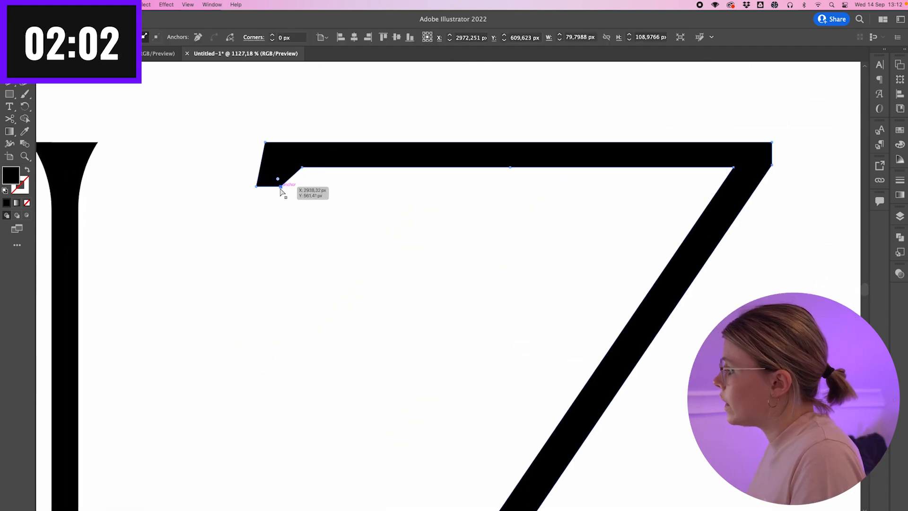
left_click_drag(303, 175, 478, 414)
left_click(366, 274)
scroll(367, 275, "down", 5)
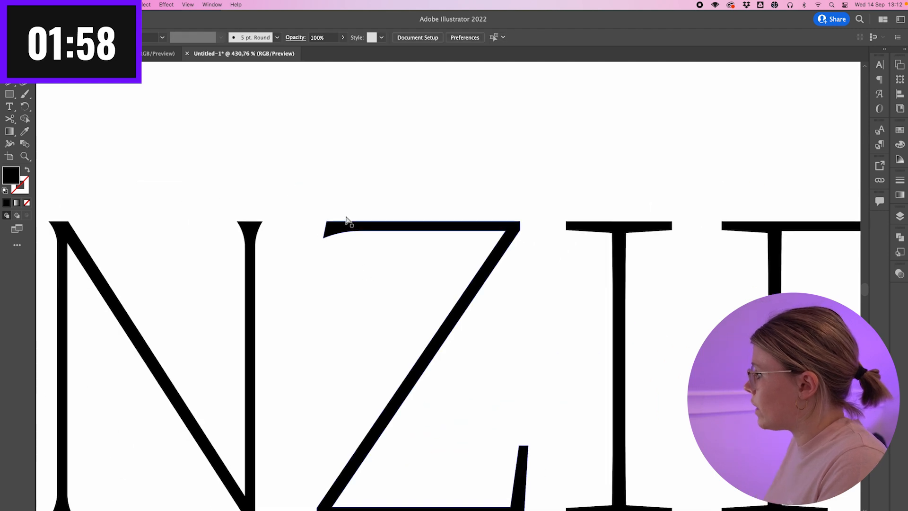
- Shorten the Z's lower serif by nudging its two tip anchors down to just above the bottom bar
left_click_drag(496, 326, 545, 371)
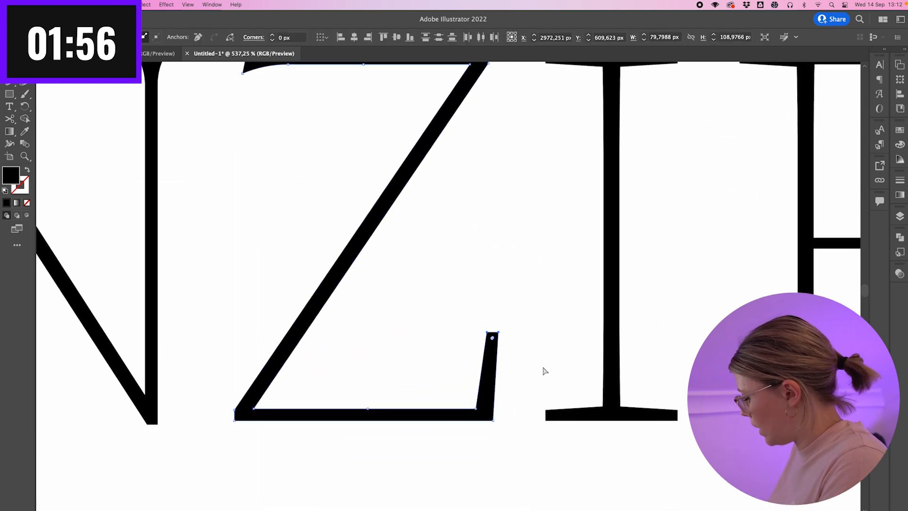
key("Down")
key("Down")
key("Down")
key("Down")
key("Down")
key("Down")
key("Down")
key("Down")
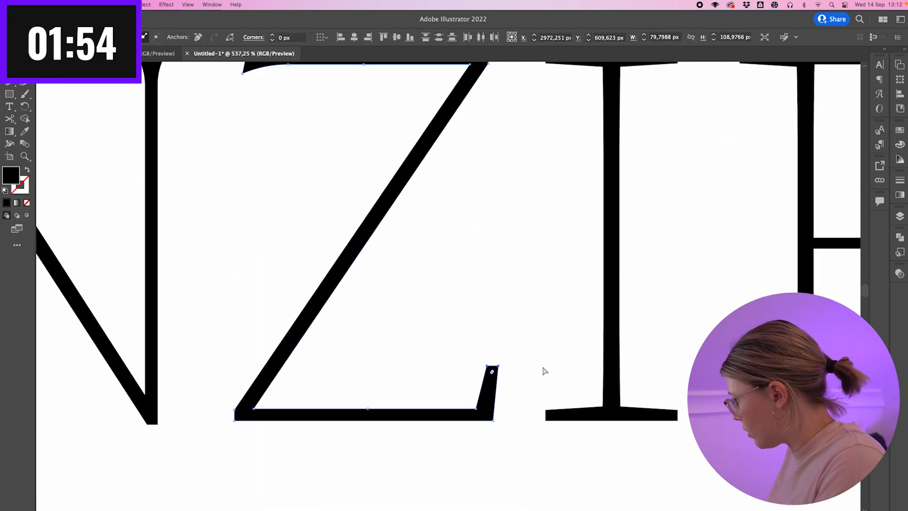
key("Down")
key("Down")
key("Down")
key("Down")
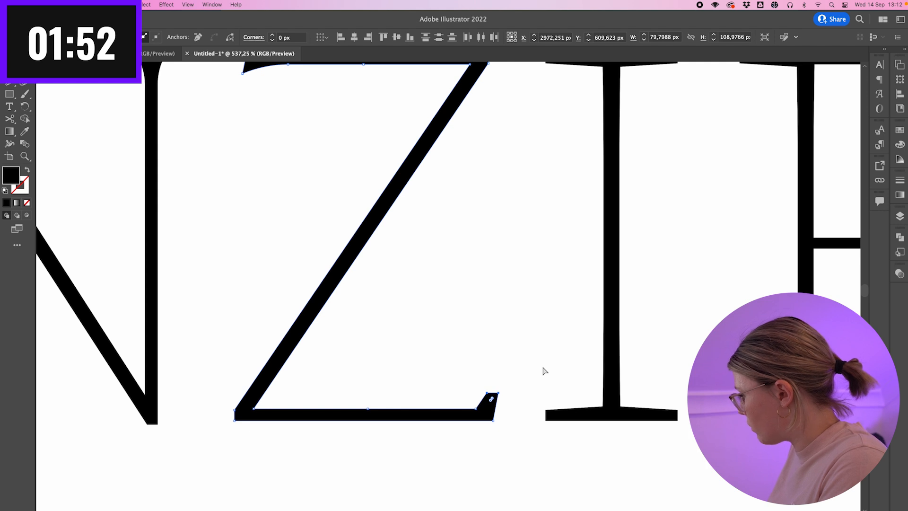
- Remove the inner tip anchor of the Z's lower serif and round its inner corner into a soft curve
left_click(504, 399)
left_click(489, 403)
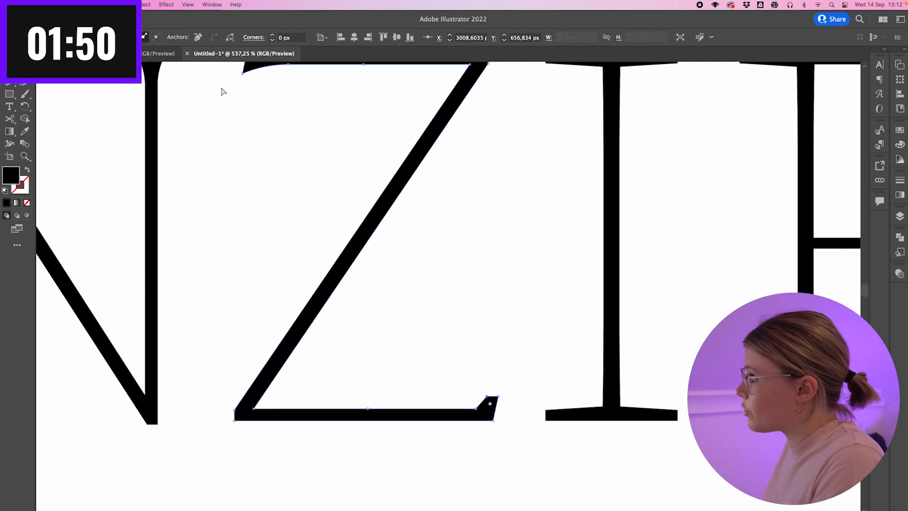
left_click(198, 37)
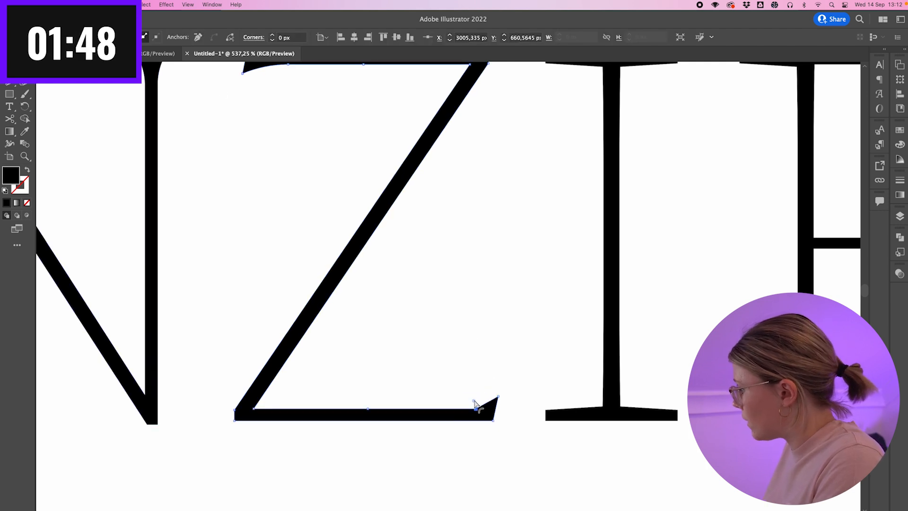
left_click_drag(474, 401, 463, 285)
left_click(464, 265)
scroll(464, 265, "down", 4)
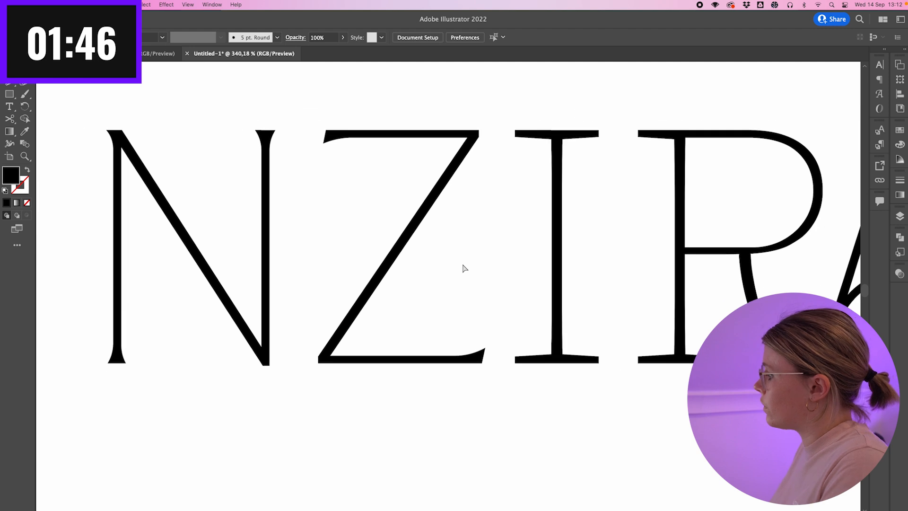
- Narrow the I's top serif by nudging its left end anchors right and its right end anchors left
scroll(463, 266, "right", 3)
scroll(388, 158, "up", 3)
left_click_drag(380, 139, 417, 210)
key("shift+Right")
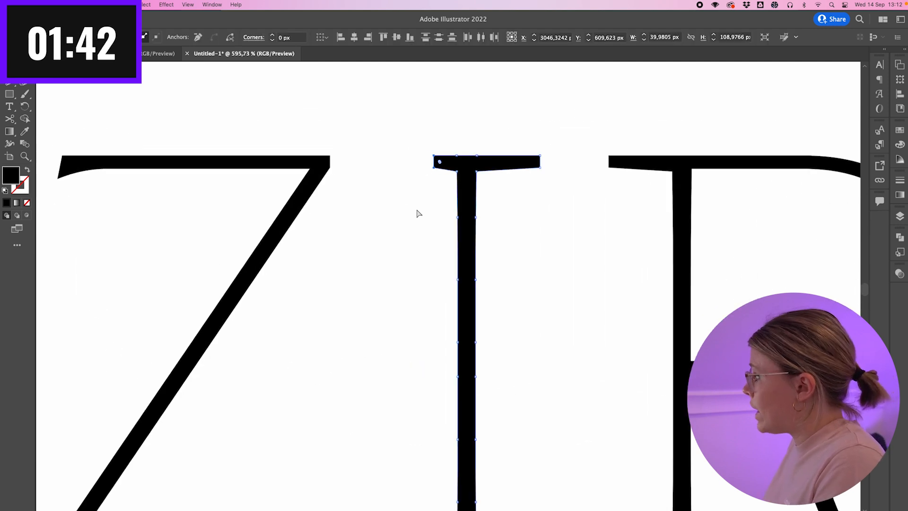
left_click_drag(549, 139, 527, 180)
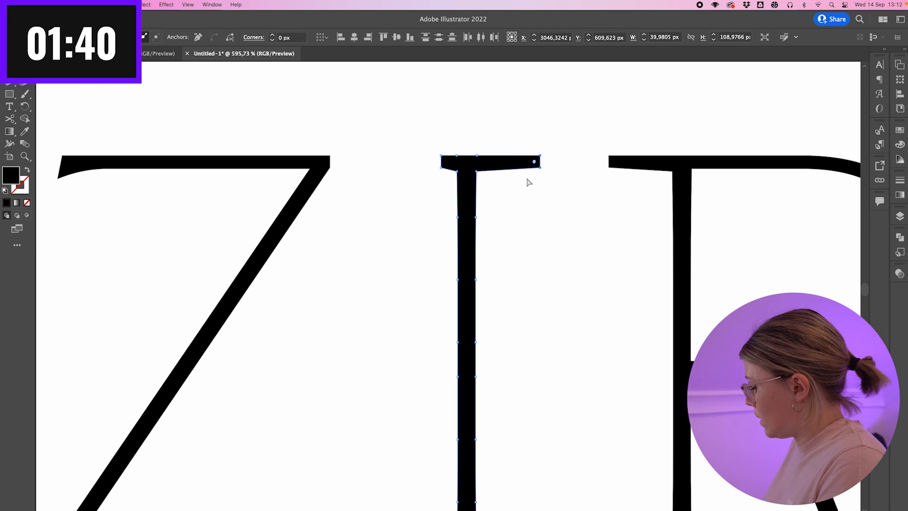
key("shift+Left")
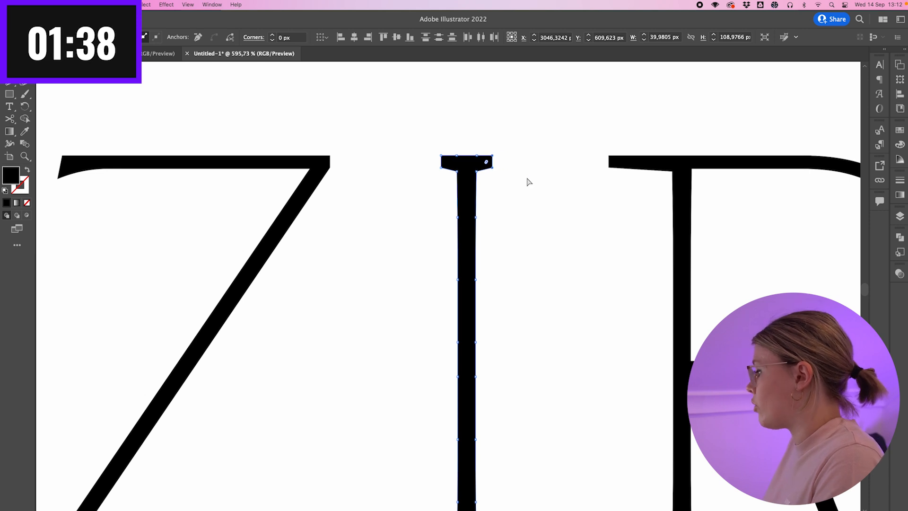
left_click(528, 182)
- Narrow the I's foot serif by nudging its right end anchors left and its left end anchors right, evenly about the stem
scroll(527, 182, "down", 10)
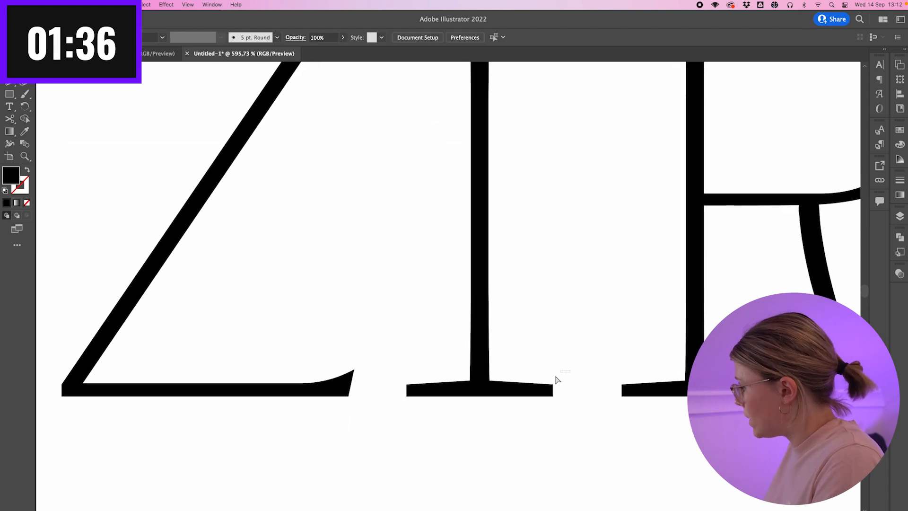
left_click_drag(570, 373, 539, 412)
key("shift+Left")
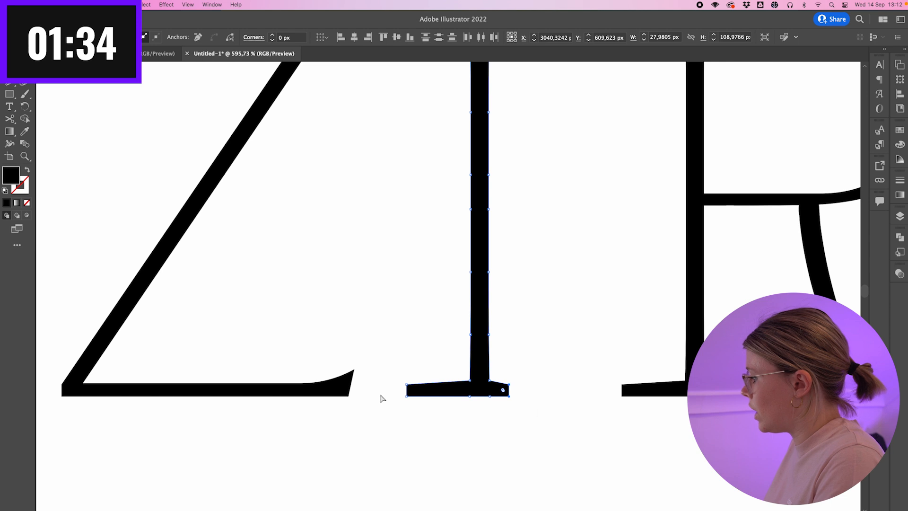
left_click(407, 385)
left_click(407, 396, "shift")
key("shift+Right")
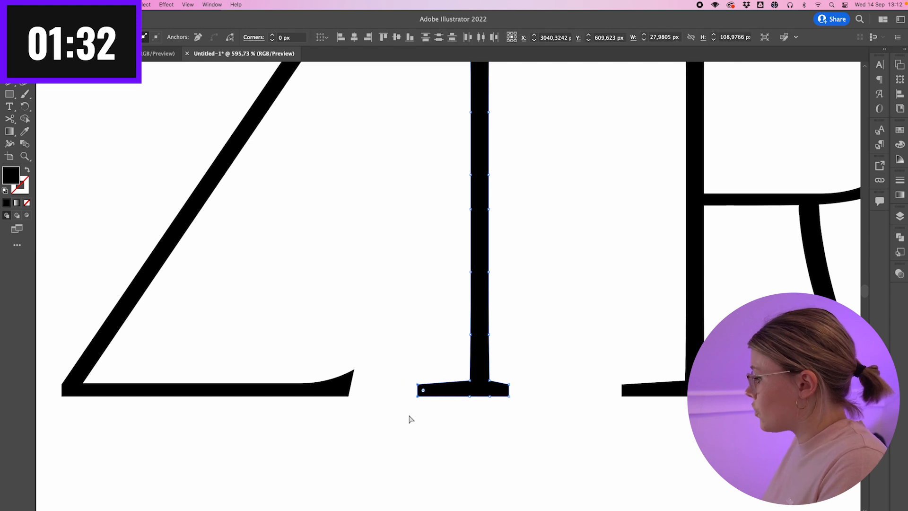
key("shift+Right")
key("shift+Right")
key("shift+Right")
key("shift+Right")
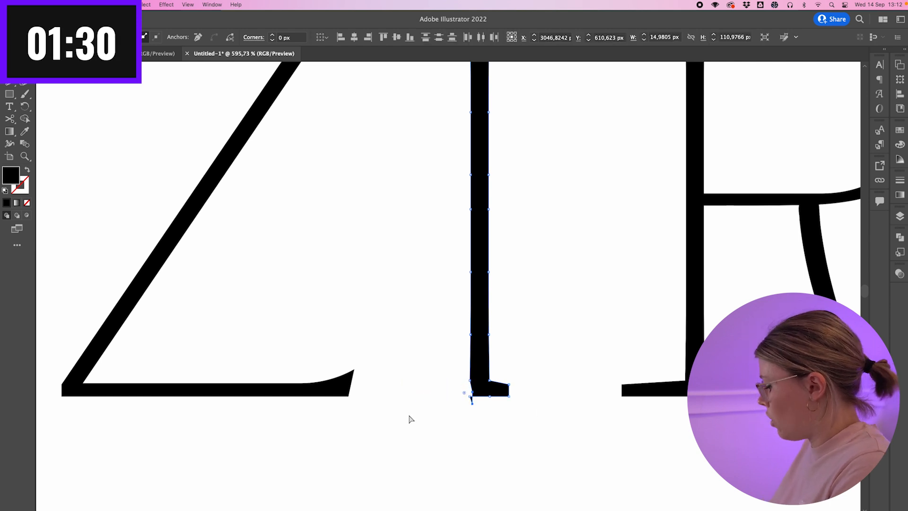
key("shift+Left")
key("shift+Left")
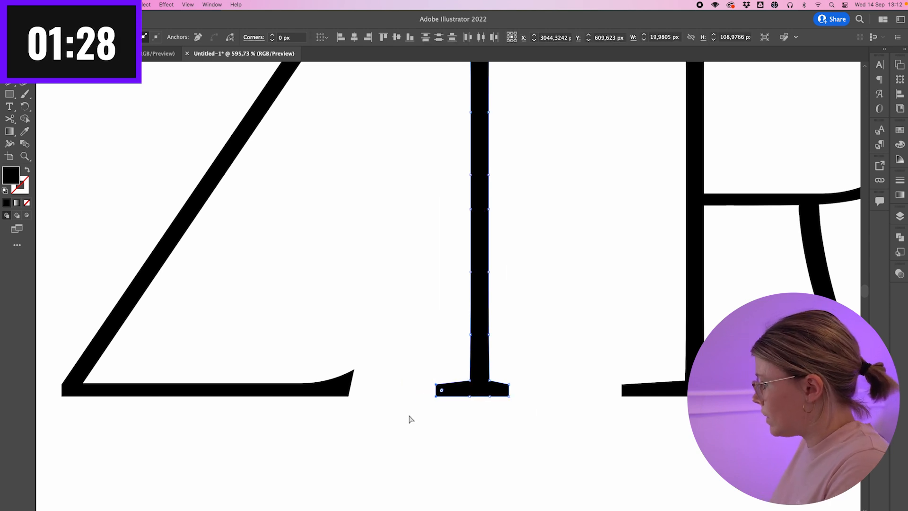
key("Right")
key("Right")
key("Left")
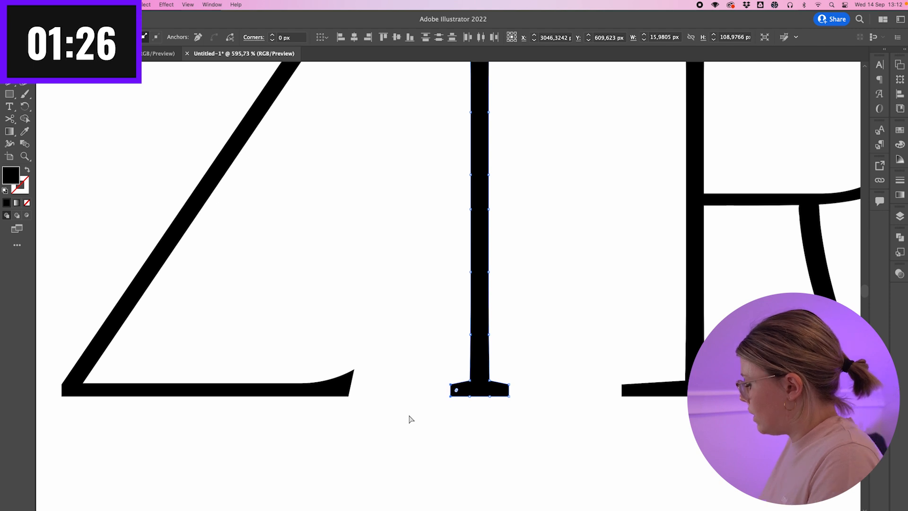
- Remove the two upper corner anchors of the I's foot serif to form diagonal sides
left_click(458, 365)
scroll(458, 365, "up", 3)
left_click(483, 426)
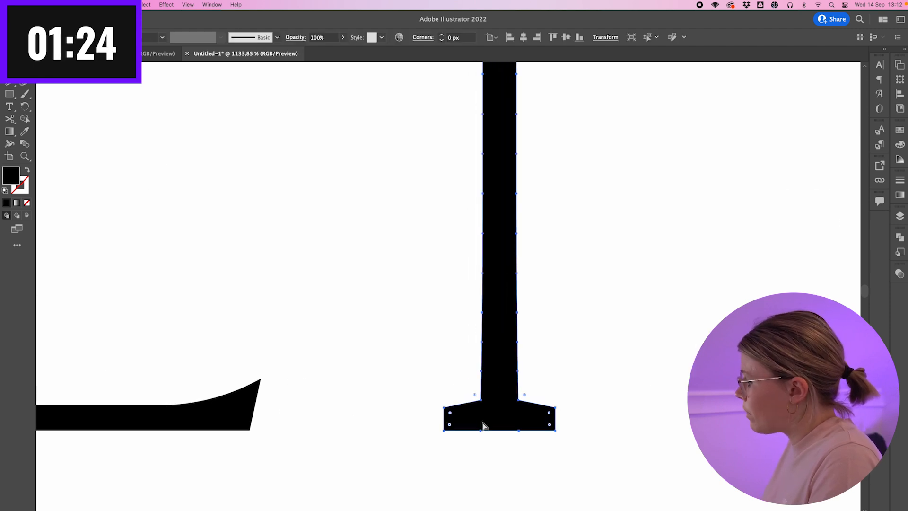
left_click(443, 408)
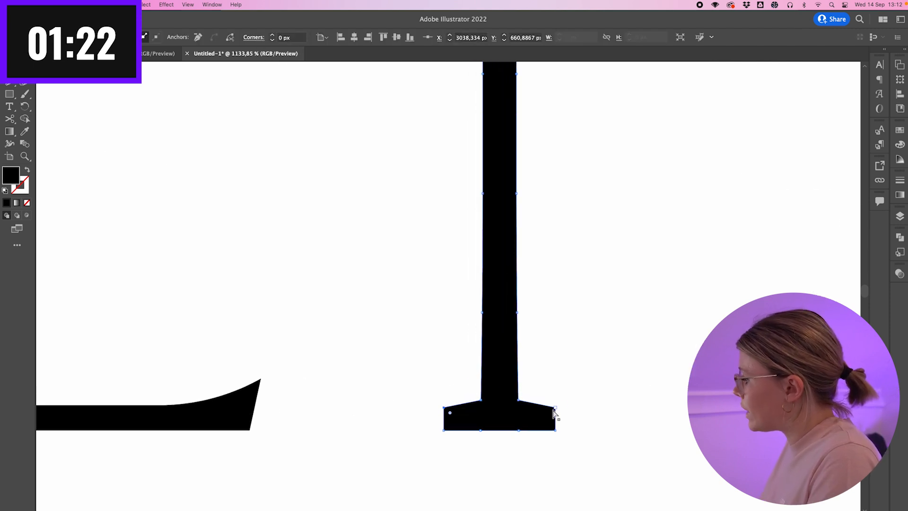
left_click(554, 409, "shift")
left_click(199, 37)
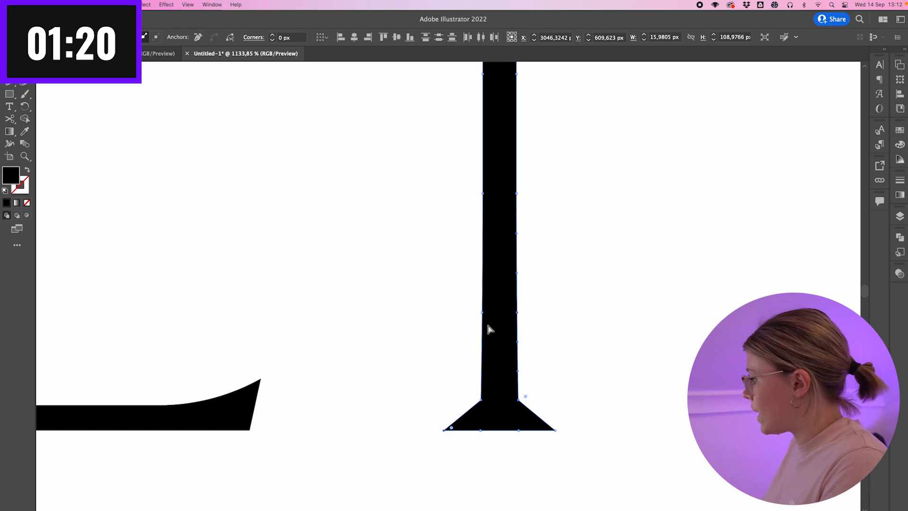
- Round both corners where the I's foot serif meets the stem to a radius of about 14.5 px
left_click(532, 403)
left_click(515, 405)
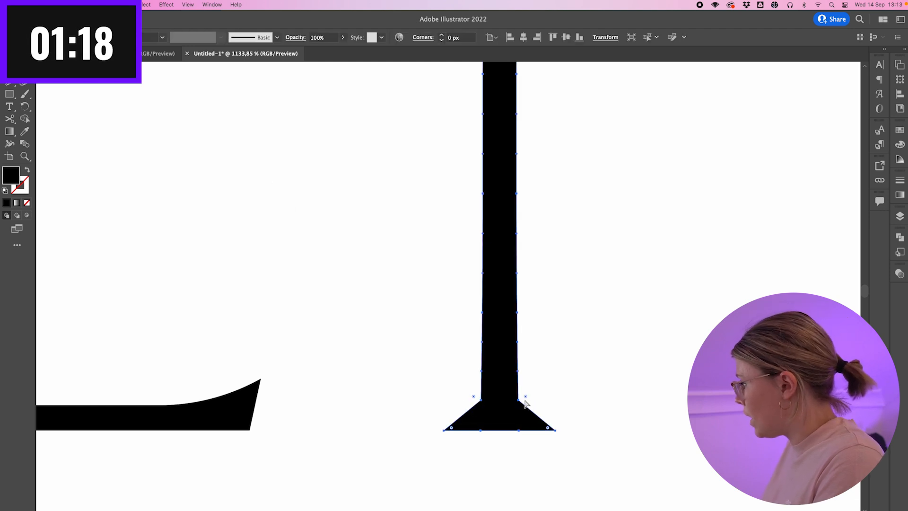
left_click_drag(474, 397, 372, 239)
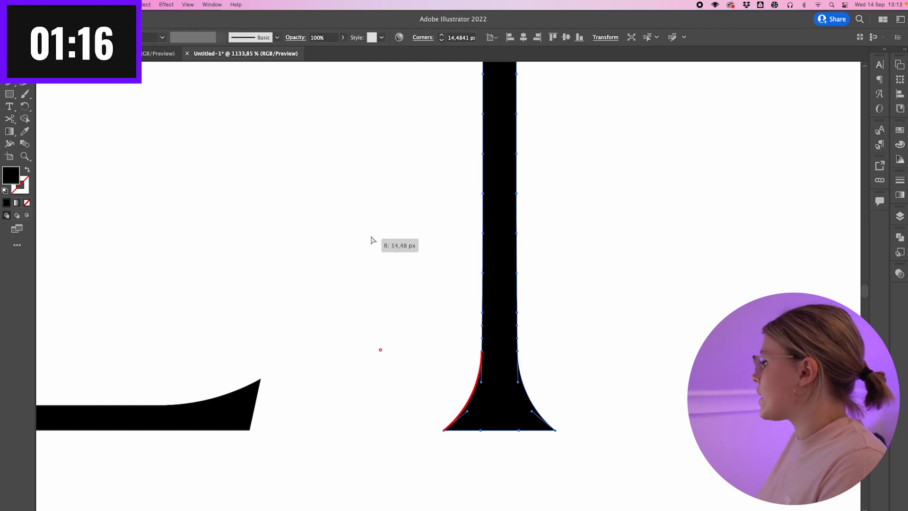
left_click(372, 239)
scroll(371, 239, "down", 10)
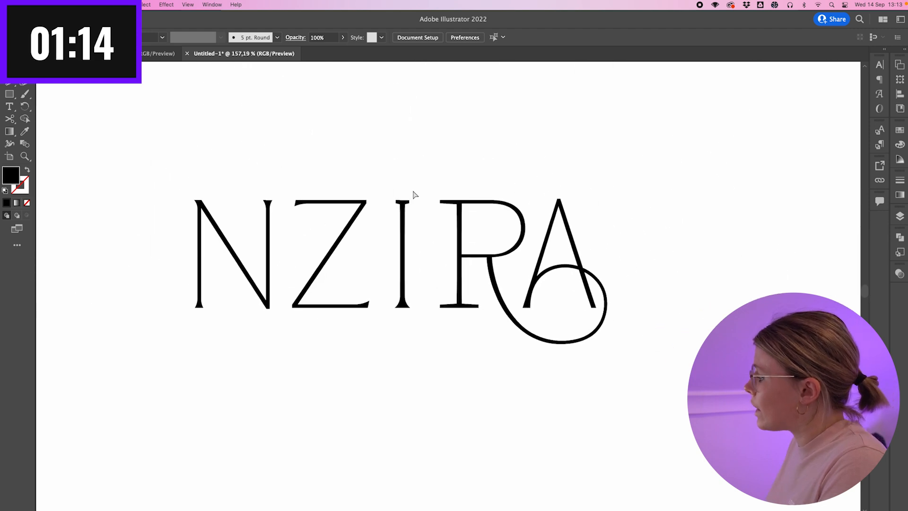
- Remove the two lower corner anchors of the I's top serif to form diagonal sides
scroll(414, 193, "up", 10)
scroll(414, 193, "down", 2)
scroll(414, 193, "left", 2)
left_click(407, 214)
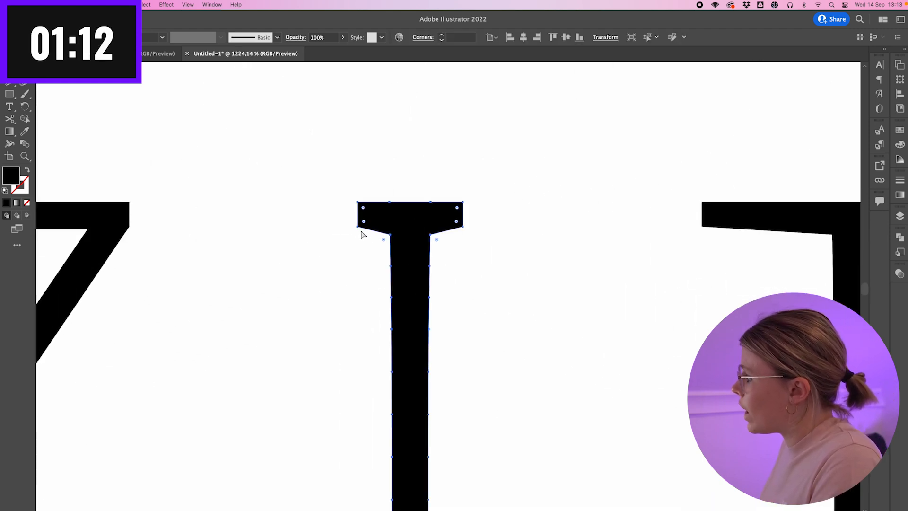
left_click(357, 226)
left_click(462, 226, "shift")
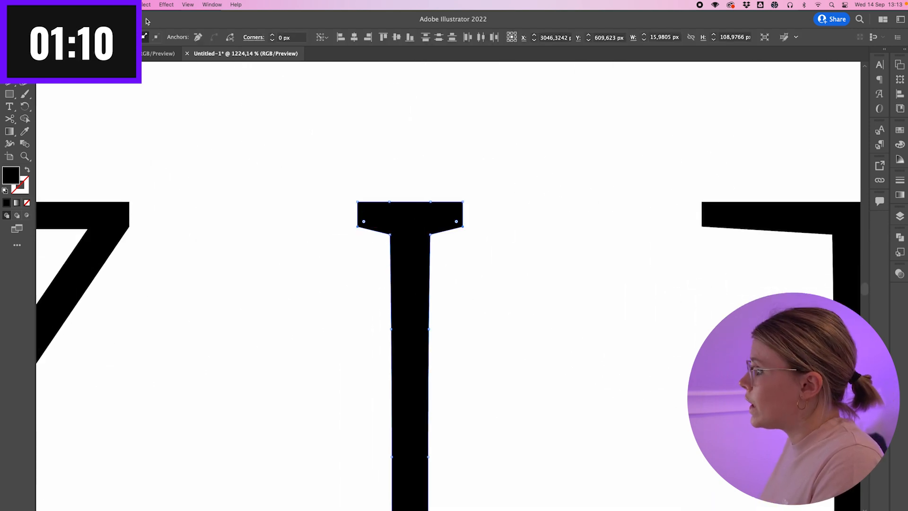
left_click(199, 39)
- Round both corners where the I's top serif meets the stem to a radius of about 14.8 px
left_click(380, 236)
left_click(423, 209)
left_click(382, 238)
left_click(399, 231)
left_click(382, 238)
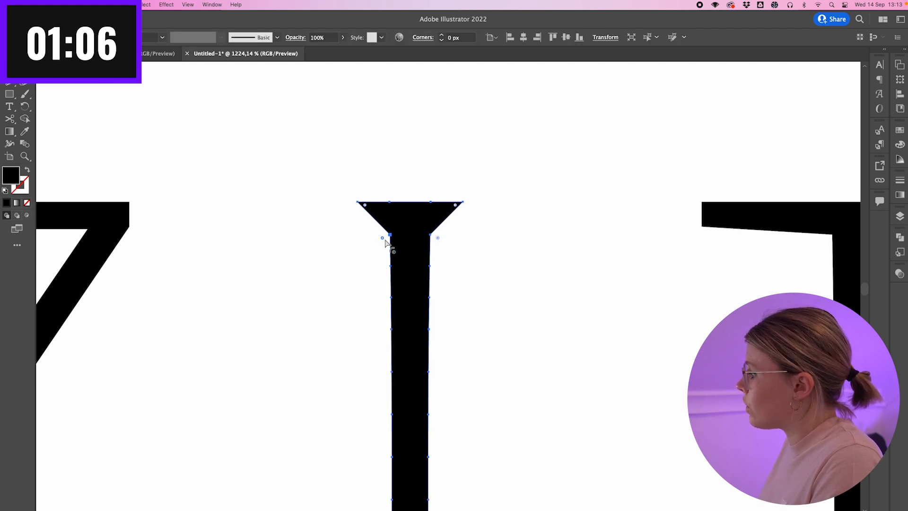
left_click_drag(438, 237, 507, 323)
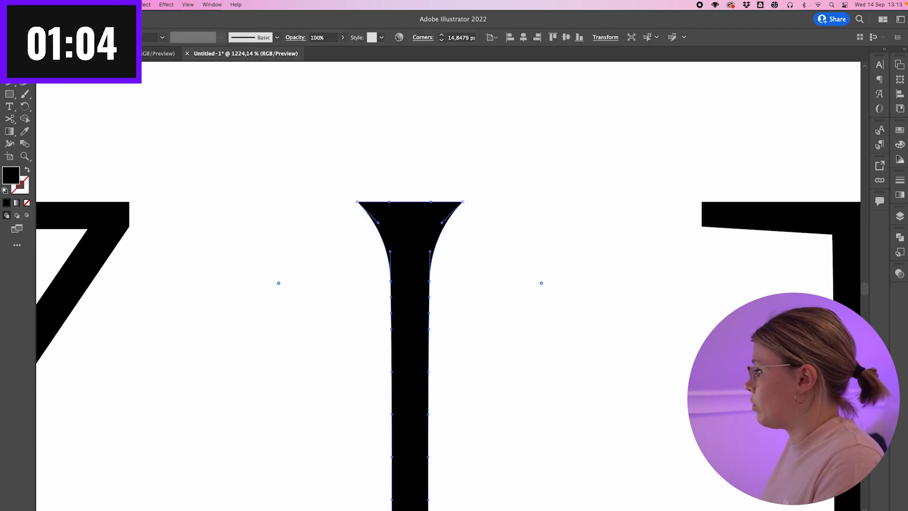
left_click(507, 324)
scroll(507, 325, "down", 10)
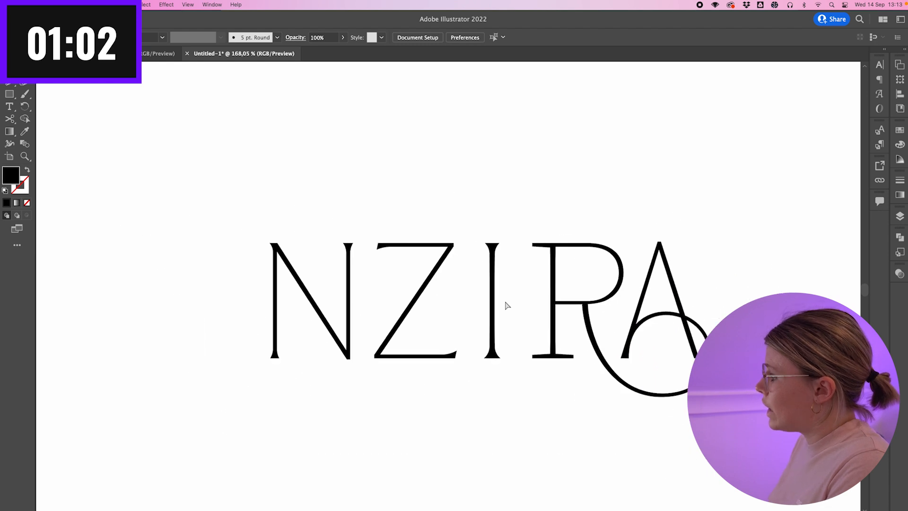
- Shorten the R's top serif by nudging its two left end anchors right, close to the stem
scroll(489, 279, "right", 3)
scroll(489, 279, "down", 1)
scroll(470, 351, "up", 3)
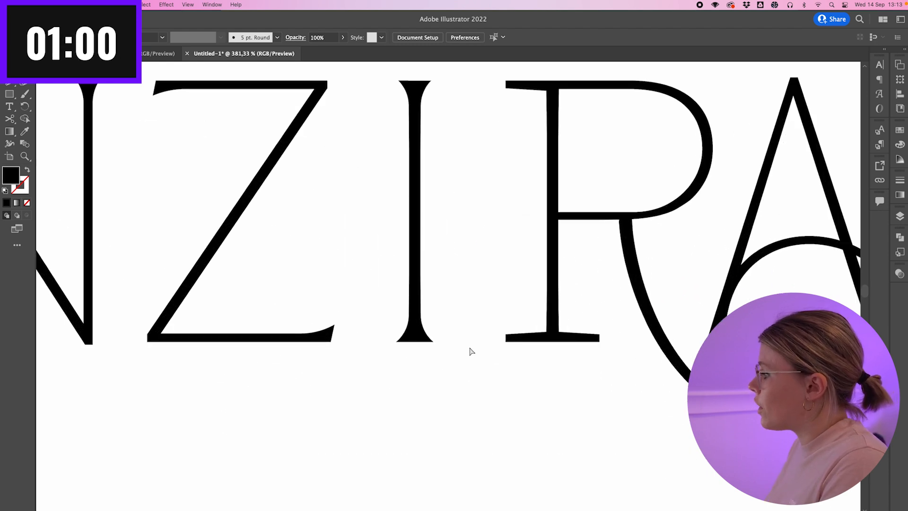
scroll(472, 211, "up", 4)
left_click_drag(384, 99, 416, 156)
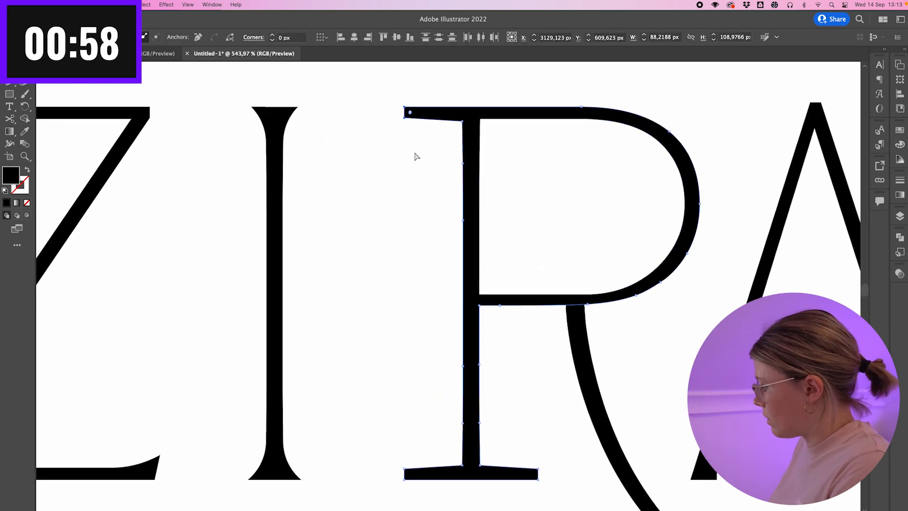
key("Right")
key("Right")
key("Right")
key("Right")
key("Right")
key("Right")
key("Right")
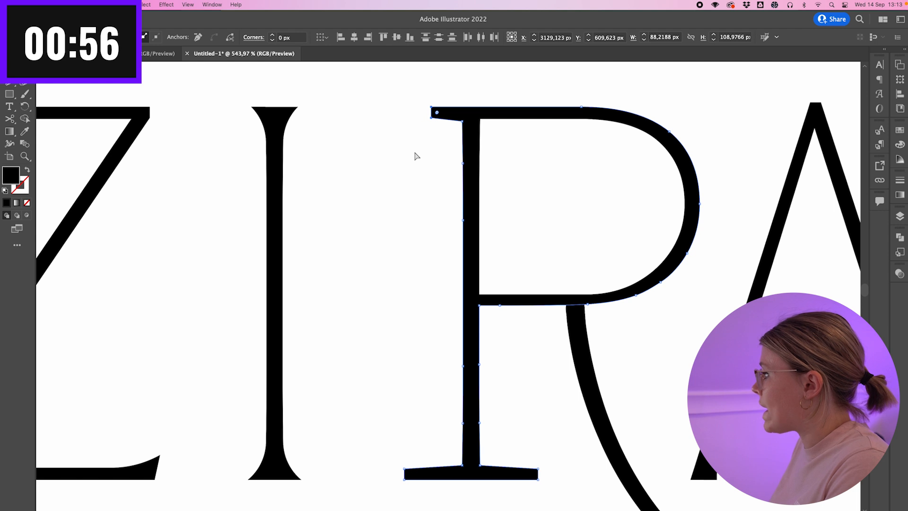
key("Right")
key("Right")
key("Right")
left_click(416, 156)
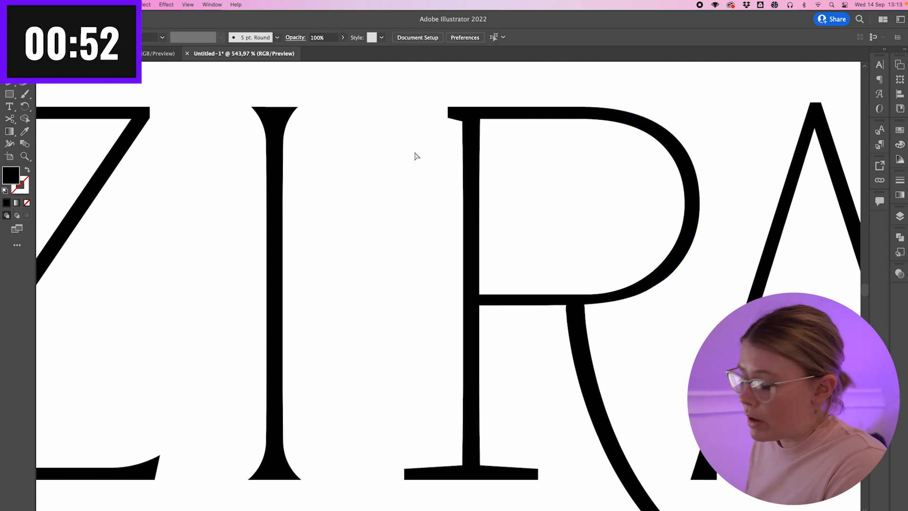
- Show the rulers and place a vertical guide along the left end of the R's top serif
key("super+r")
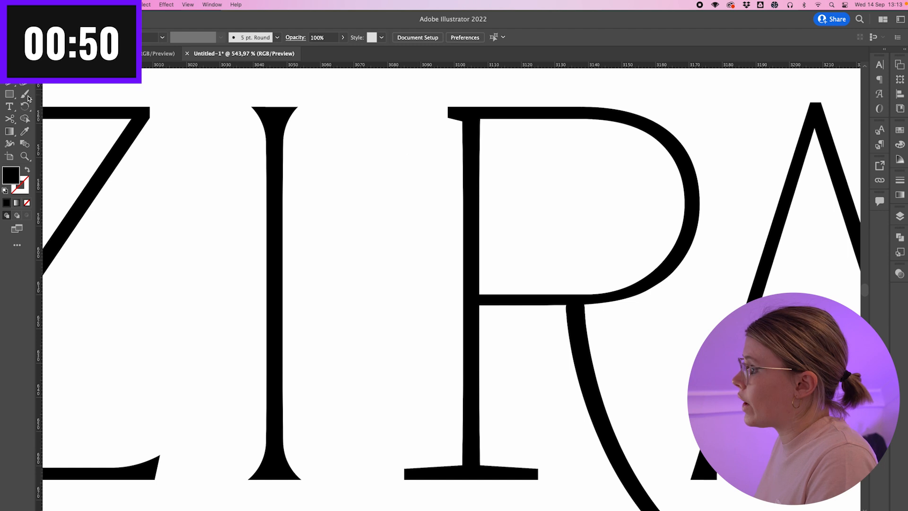
left_click_drag(41, 97, 360, 101)
left_click_drag(452, 103, 449, 103)
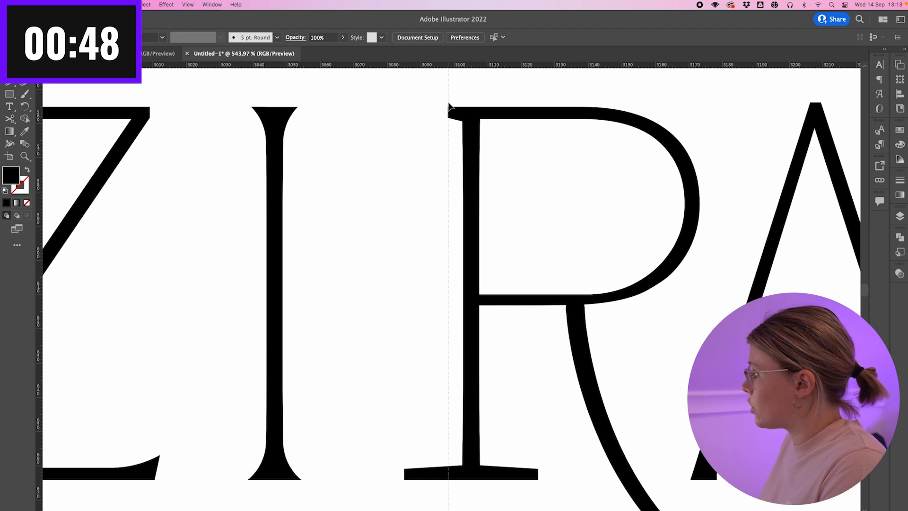
scroll(396, 373, "down", 2)
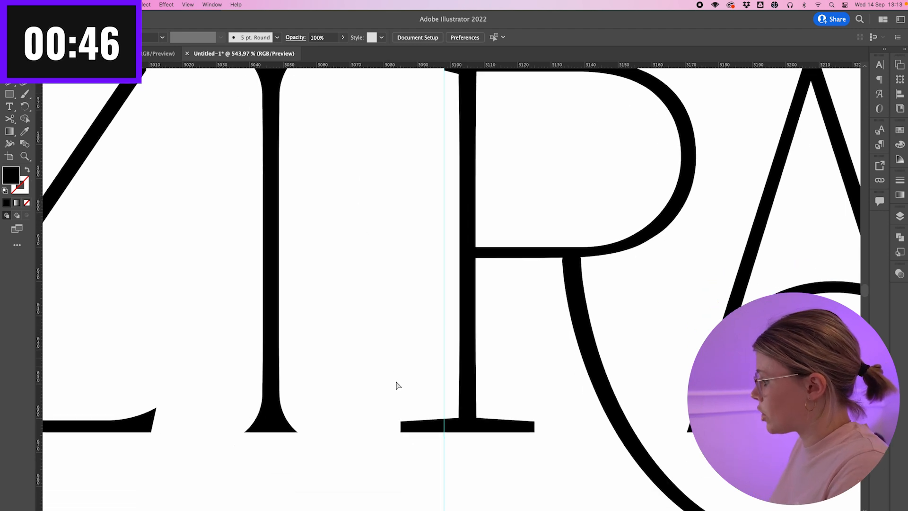
- Shorten the R's bottom serif by nudging its two left end anchors right to the vertical guide, and delete the guide
left_click_drag(396, 429, 415, 441)
key("shift+Right")
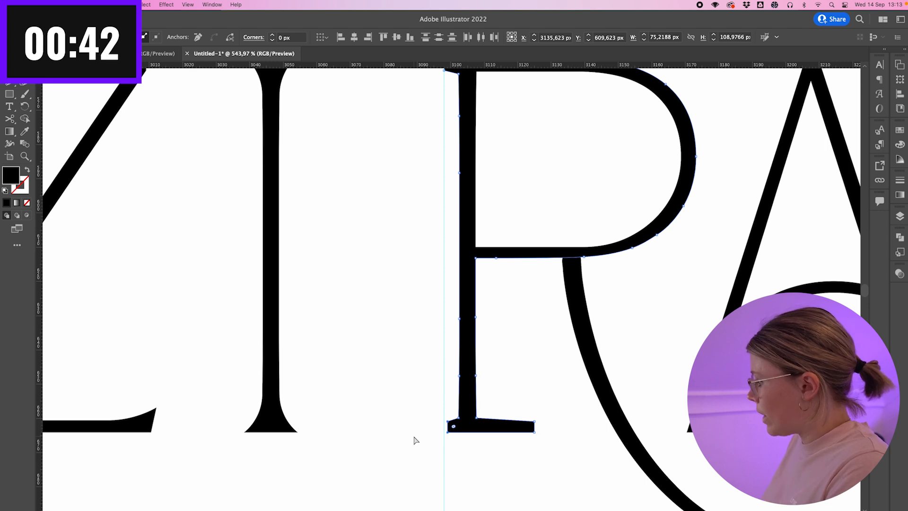
left_click(415, 441)
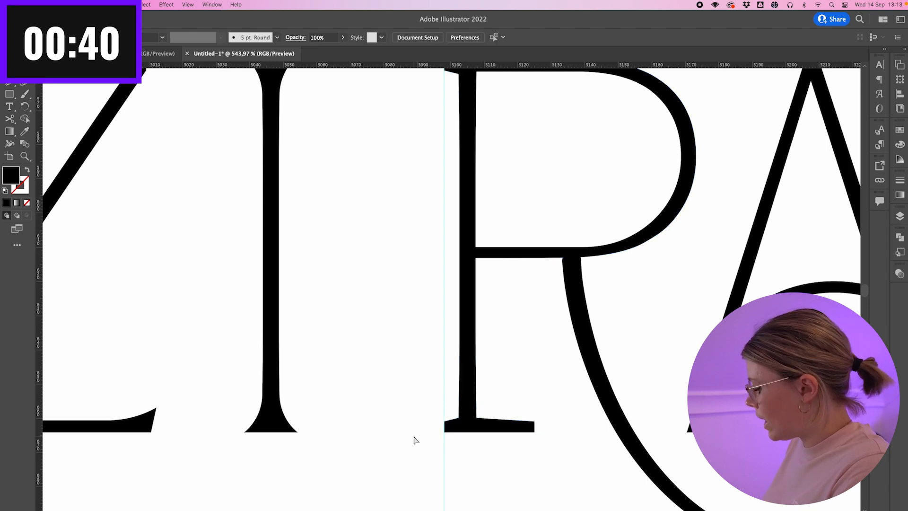
left_click(459, 258)
- Remove the lower corner anchor of the R's top serif and round the corner where the serif meets the stem
scroll(459, 259, "up", 3)
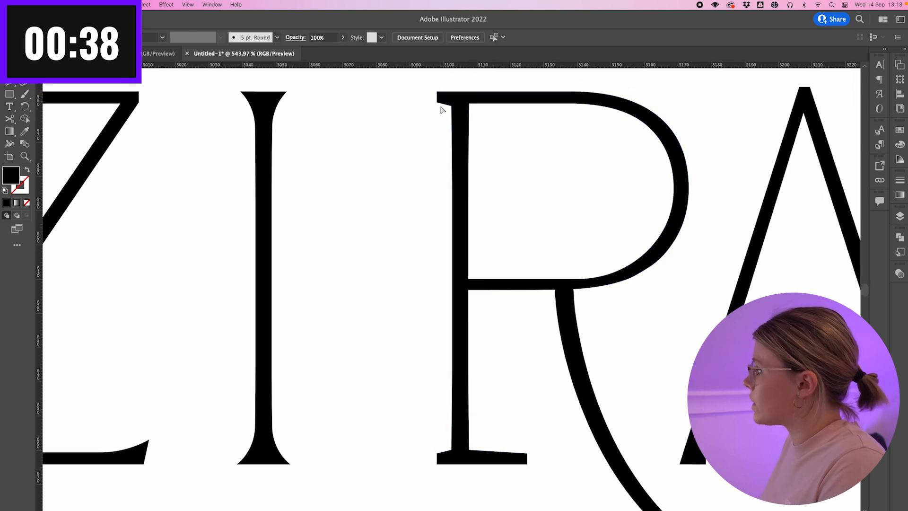
scroll(437, 102, "up", 6)
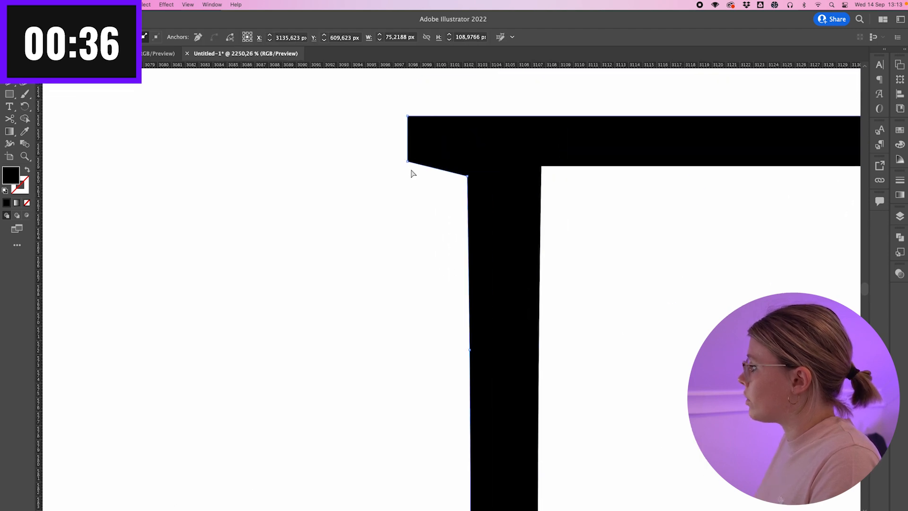
left_click(409, 163)
left_click(204, 36)
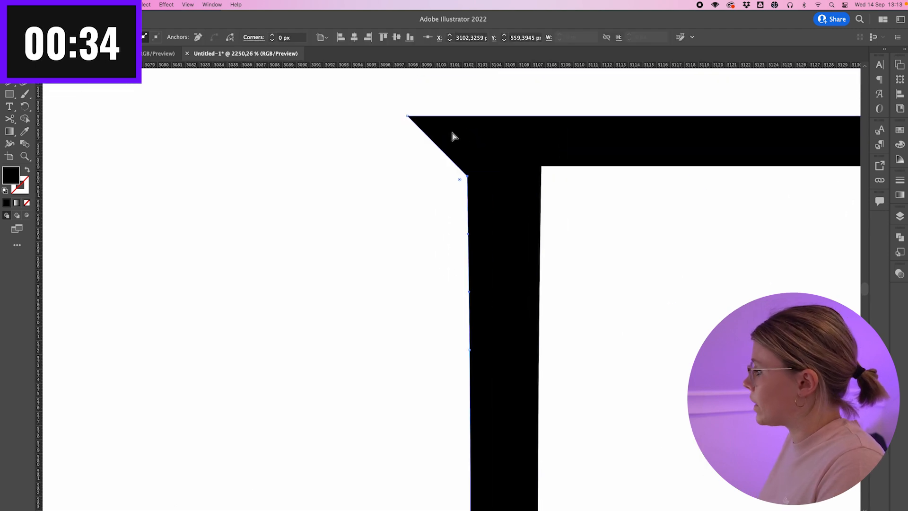
left_click_drag(458, 186, 238, 309)
left_click(238, 310)
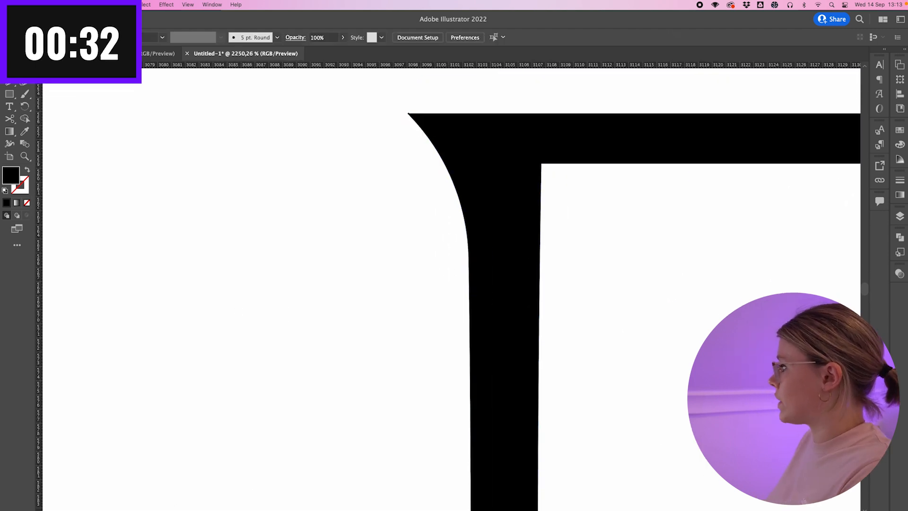
- Remove the upper left anchor of the R's bottom serif and round the left corner where it meets the stem
scroll(238, 309, "down", 15)
scroll(238, 309, "down", 10)
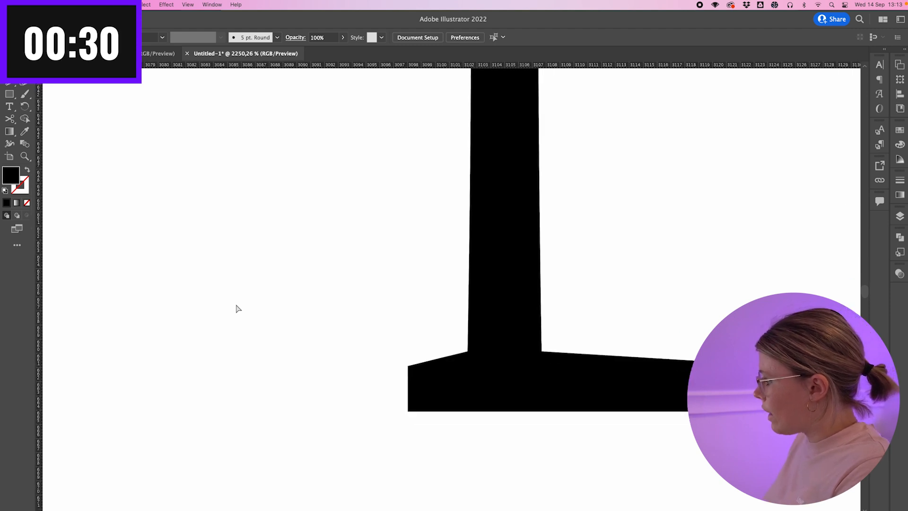
left_click(482, 235)
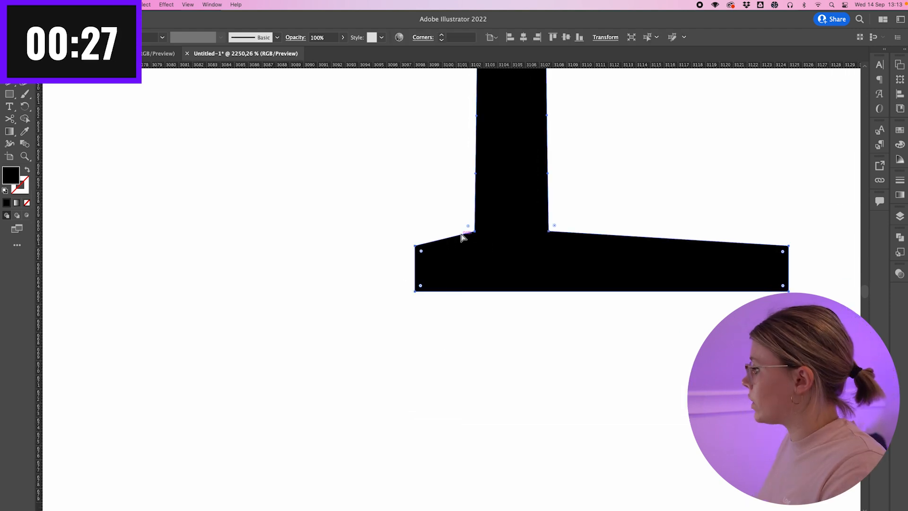
left_click(415, 246)
left_click(197, 38)
left_click(524, 236)
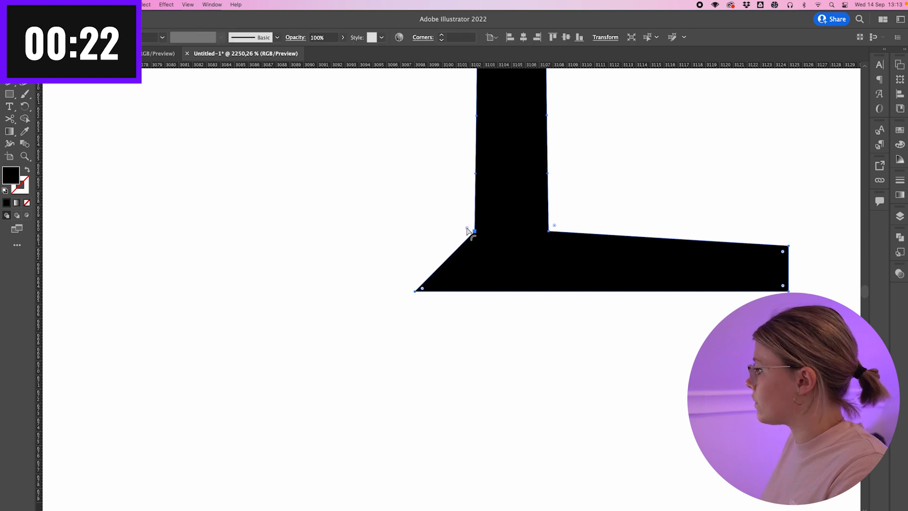
left_click(463, 221)
left_click(475, 247)
left_click_drag(467, 228, 346, 196)
left_click(347, 198)
- Shorten the right side of the R's bottom serif by nudging its two end anchors left to match the left side
scroll(346, 199, "down", 5)
scroll(345, 198, "down", 4)
scroll(346, 197, "up", 8)
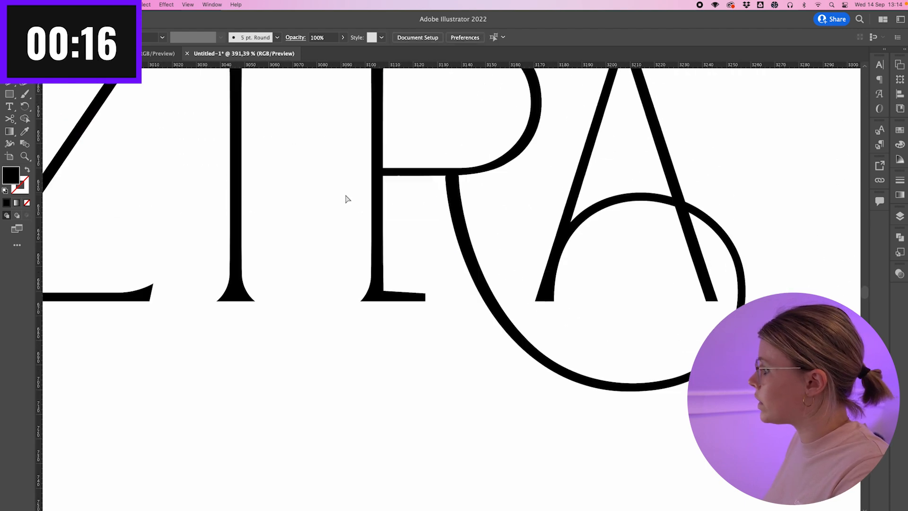
scroll(330, 363, "up", 2)
scroll(330, 362, "up", 2)
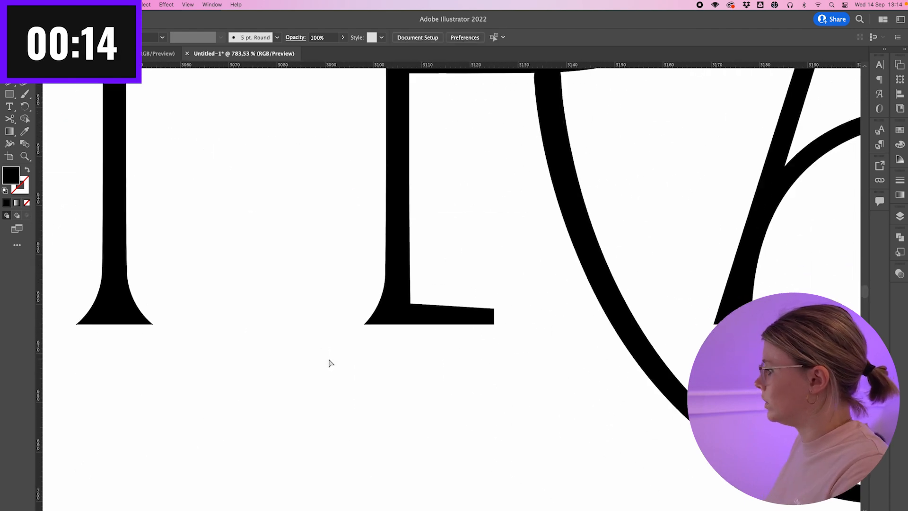
left_click(417, 323)
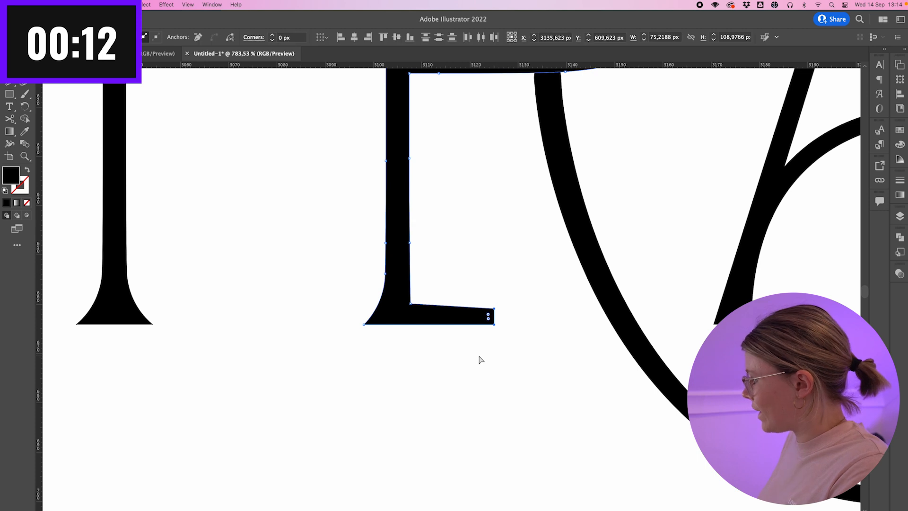
key("shift+Left")
key("Left")
key("Left")
key("Left")
key("v")
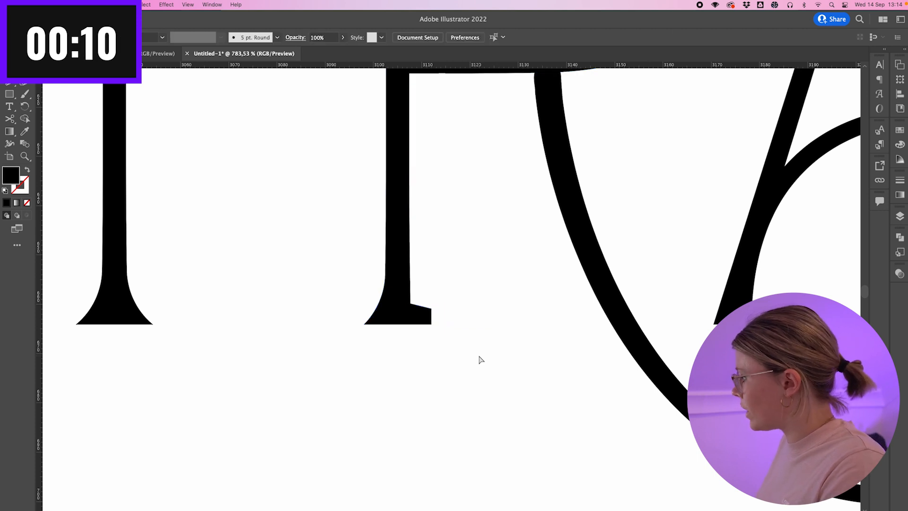
- Remove the upper right anchor of the R's bottom serif and round the right corner where it meets the stem
scroll(438, 294, "up", 4)
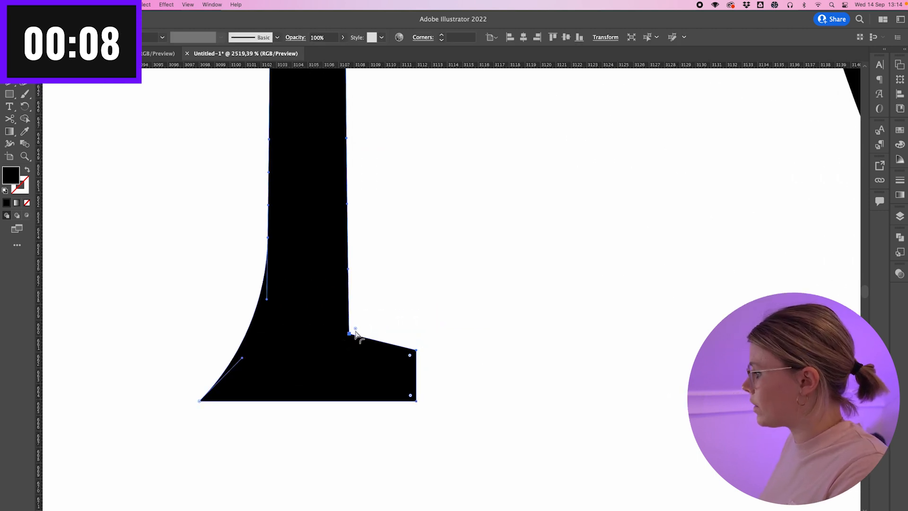
left_click(416, 350)
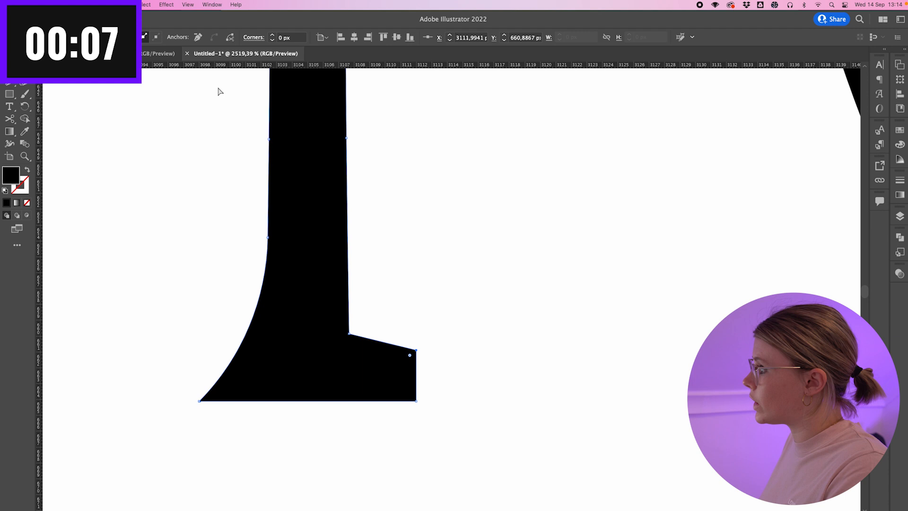
left_click(198, 38)
left_click(365, 337)
left_click(358, 332)
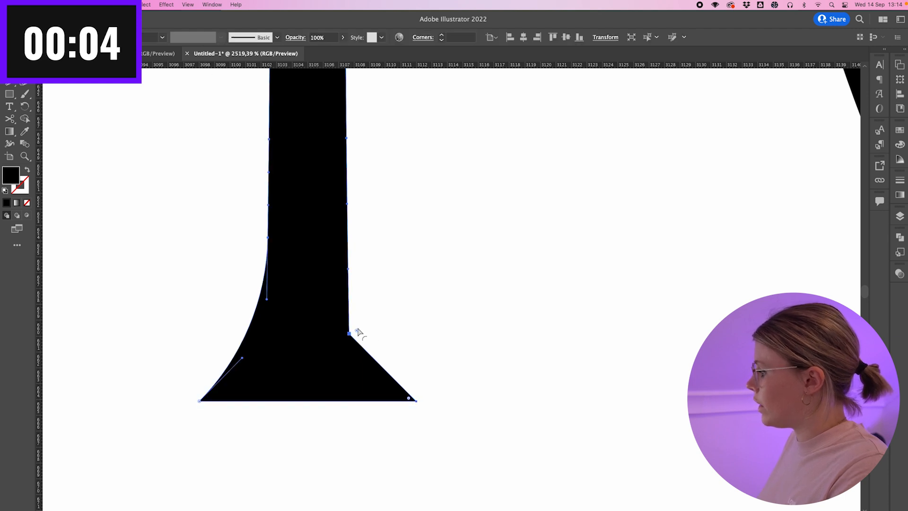
left_click_drag(357, 332, 710, 66)
left_click(449, 303)
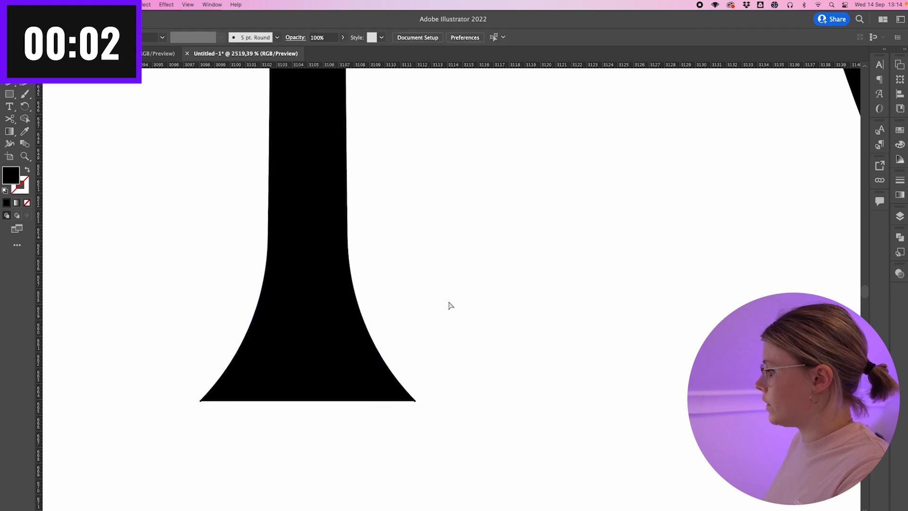
- Move the small typeset NZIRA text to just above the custom wordmark
scroll(449, 301, "down", 5)
scroll(449, 303, "down", 10)
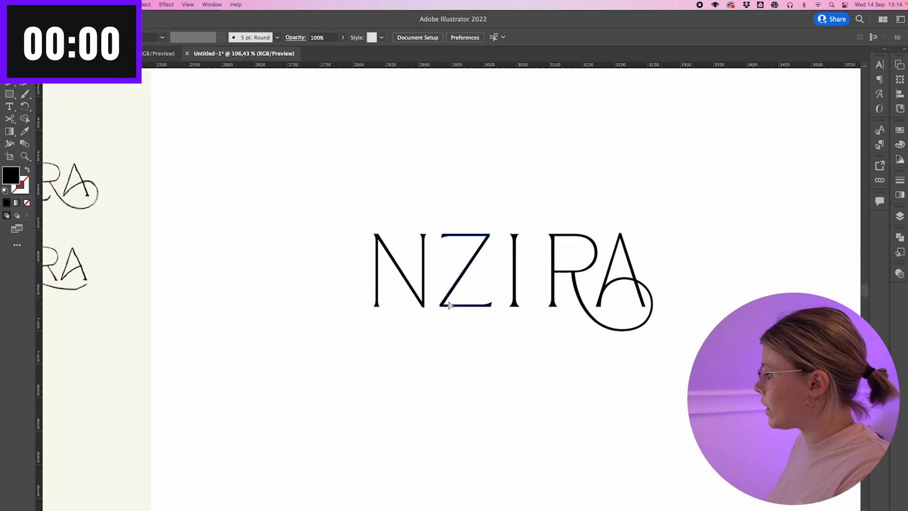
scroll(402, 390, "right", 2)
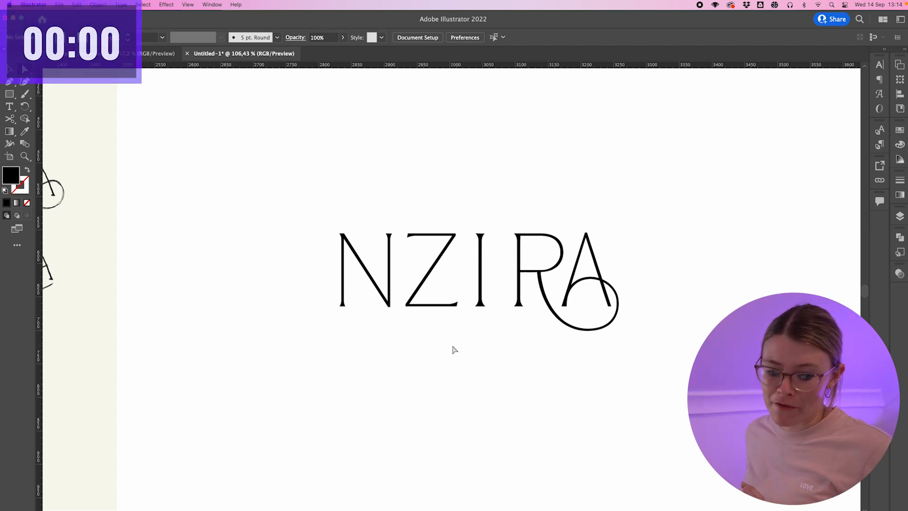
scroll(397, 325, "down", 5)
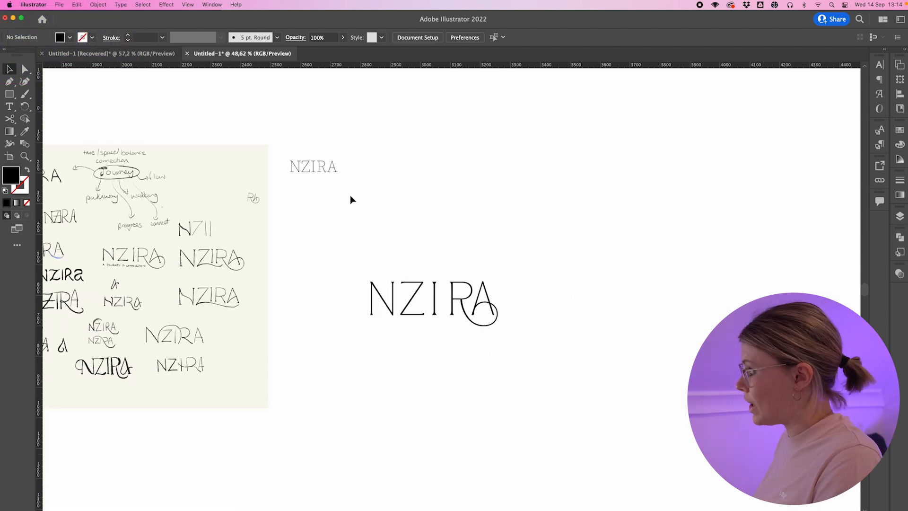
left_click_drag(324, 168, 460, 242)
scroll(440, 249, "up", 3)
scroll(461, 242, "up", 4)
left_click(559, 257)
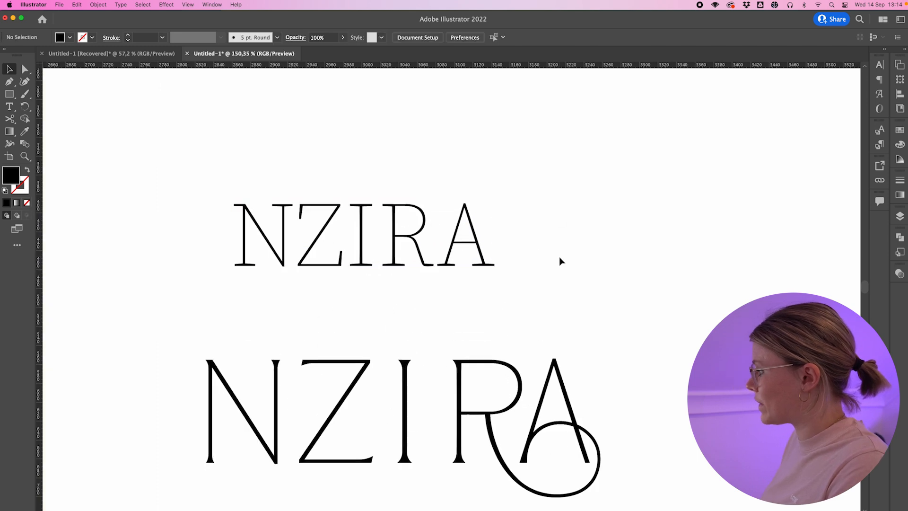
- Compare the serifs and letter shapes of the typeset NZIRA with those of the custom wordmark below it
scroll(559, 256, "down", 2)
scroll(559, 257, "left", 3)
scroll(559, 256, "right", 3)
scroll(559, 256, "down", 1)
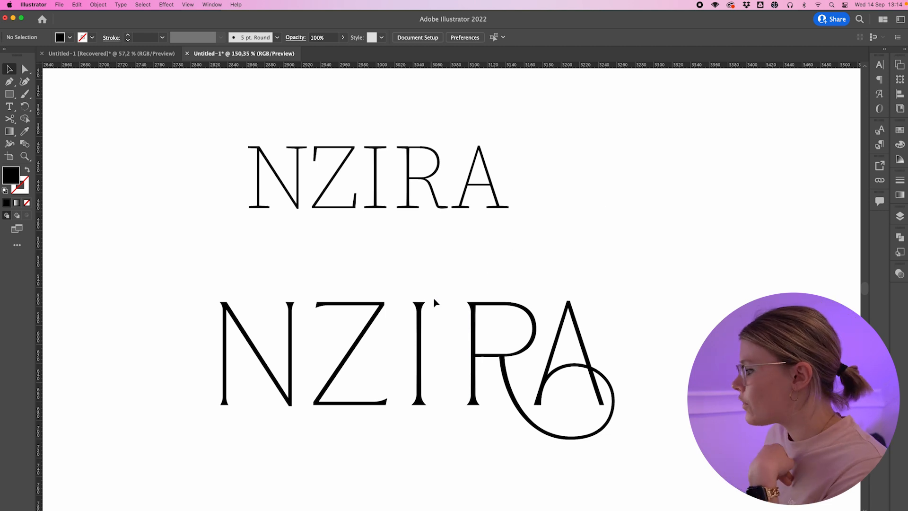
scroll(488, 250, "left", 2)
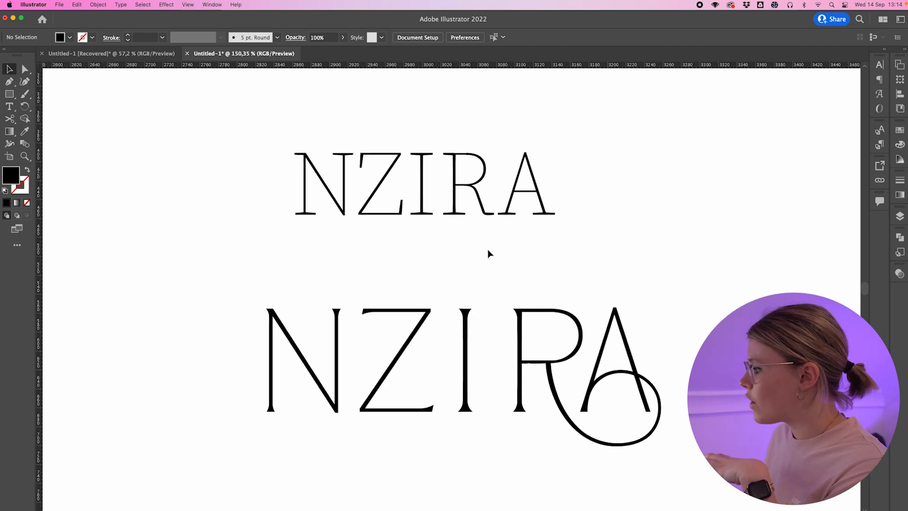
scroll(488, 250, "up", 3)
scroll(415, 254, "down", 2)
scroll(415, 253, "right", 2)
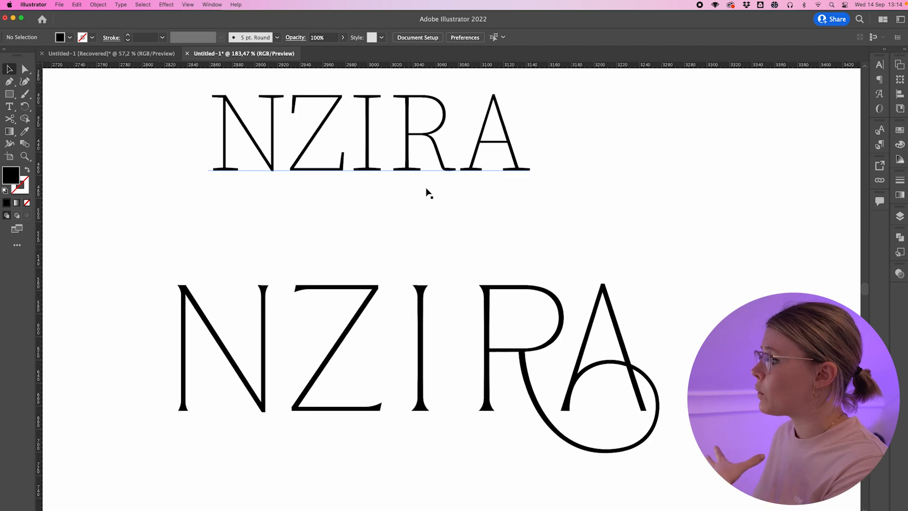